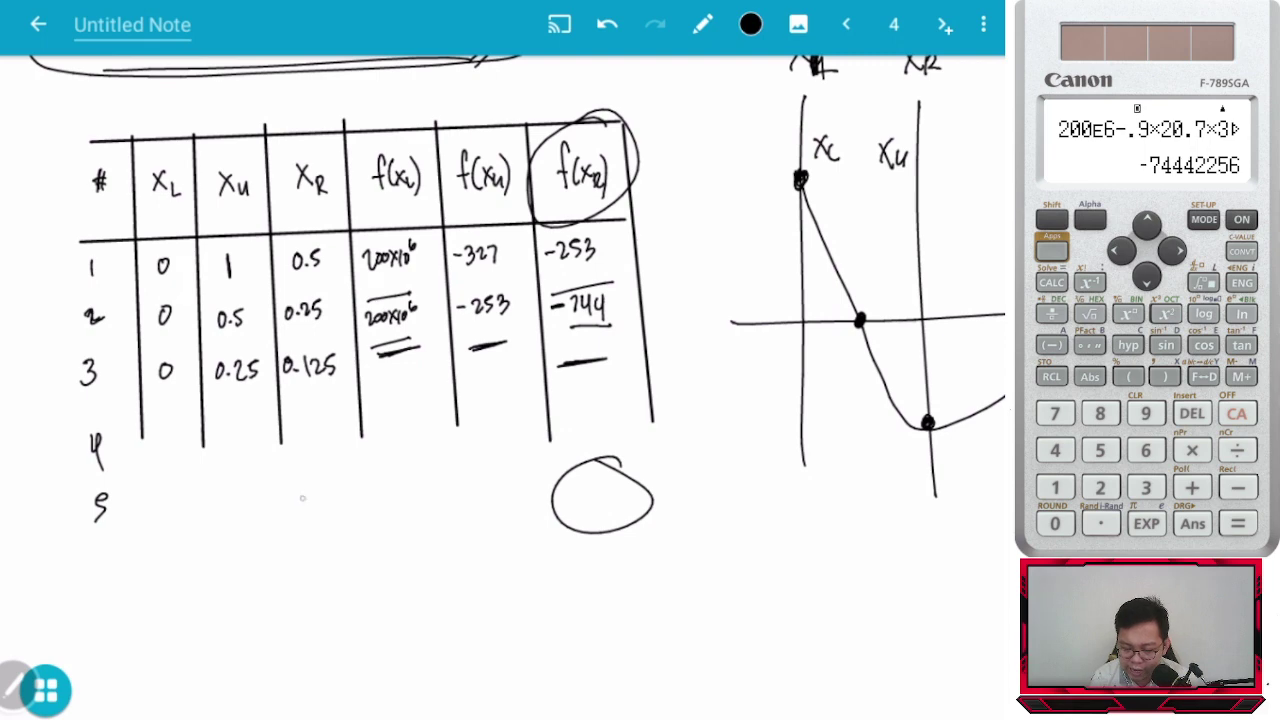
- Draw empty circles in row 5 under xR and f(xL), and circle the starting values 0 and 1 in row 1
mouse_move(318, 484)
left_mouse_down()
mouse_move(325, 538)
mouse_move(316, 484)
left_mouse_up()
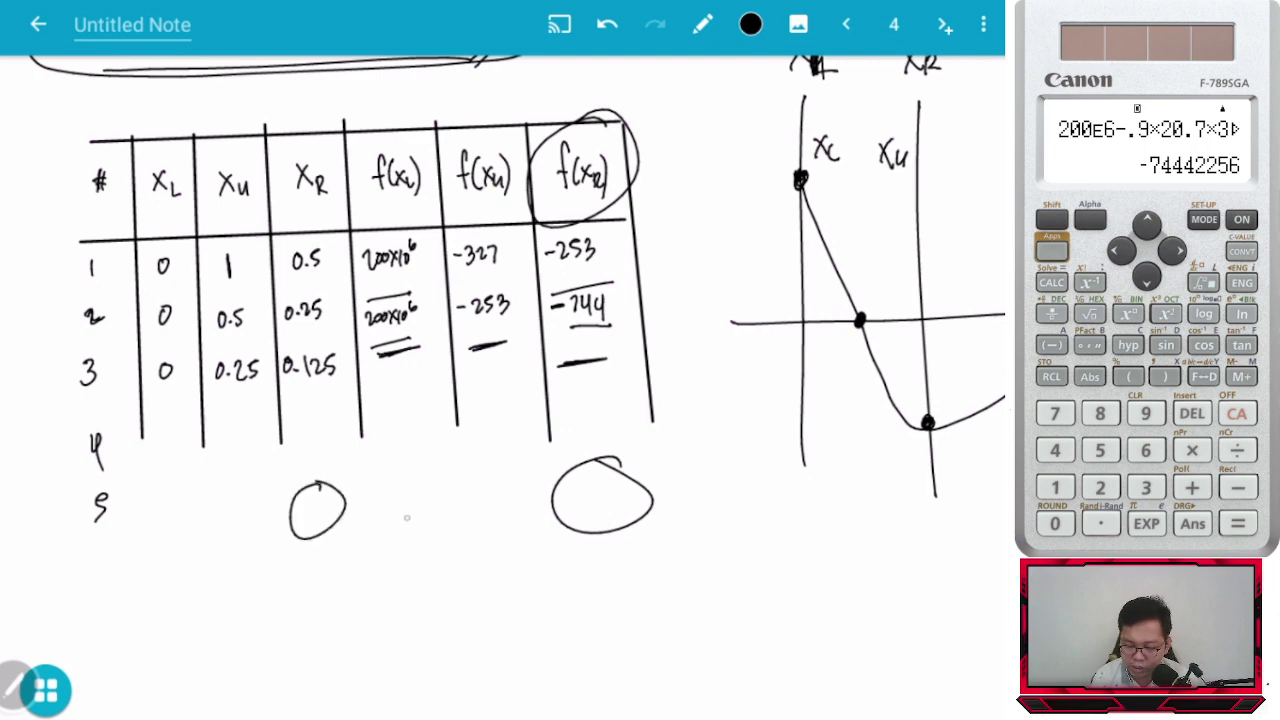
left_click_drag(416, 484, 408, 478)
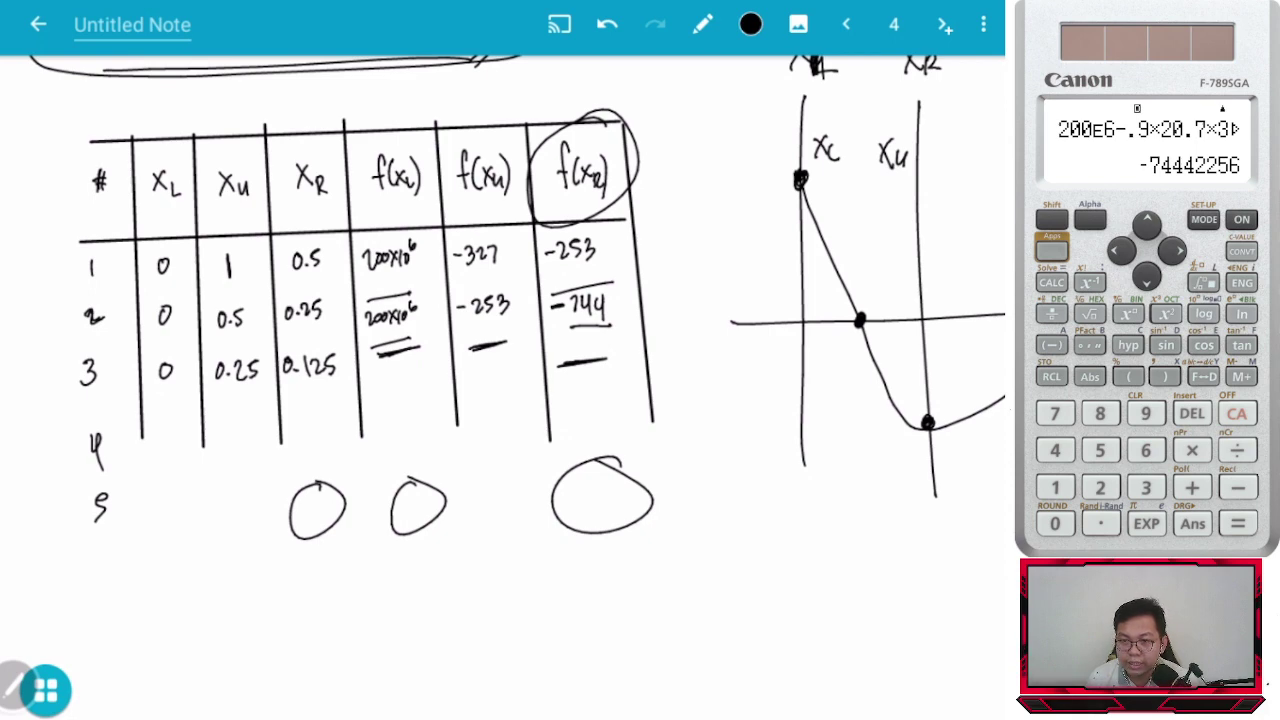
mouse_move(166, 246)
left_mouse_down()
mouse_move(150, 284)
mouse_move(170, 244)
mouse_move(218, 248)
left_mouse_up()
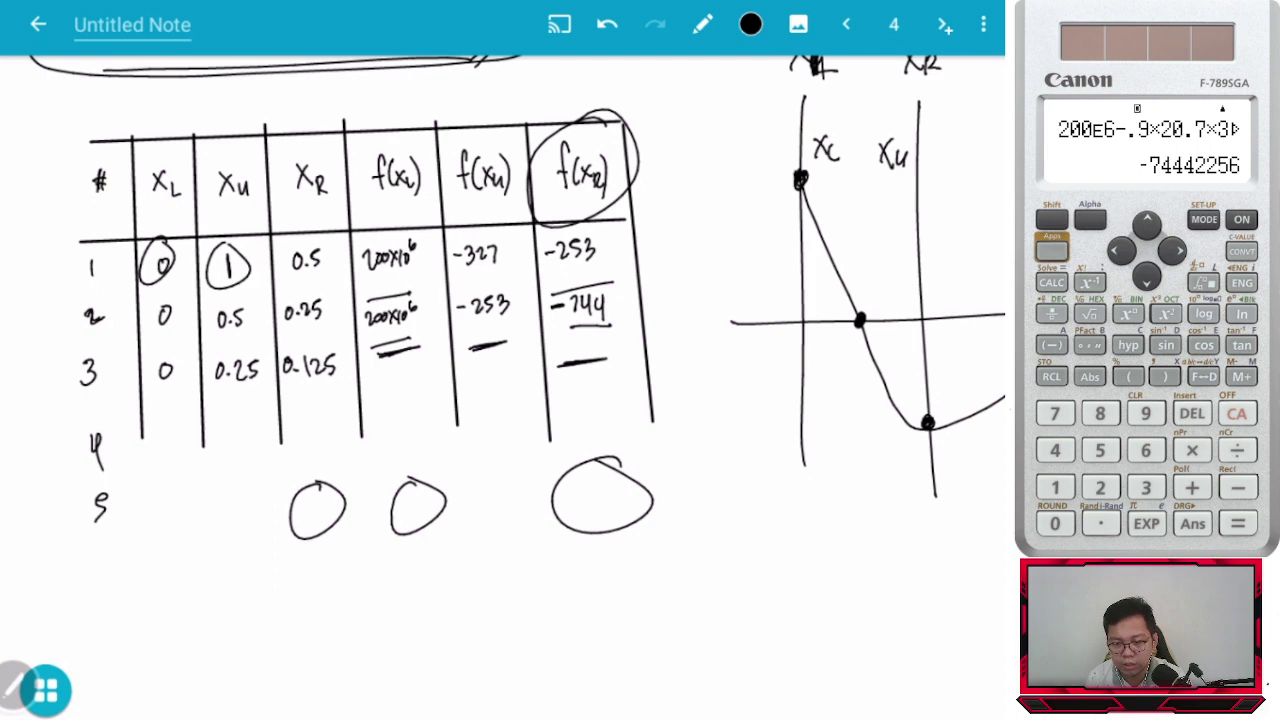
- Switch to the blank Excel sheet and enter the header "#iterations" in cell D5
key("alt+Tab")
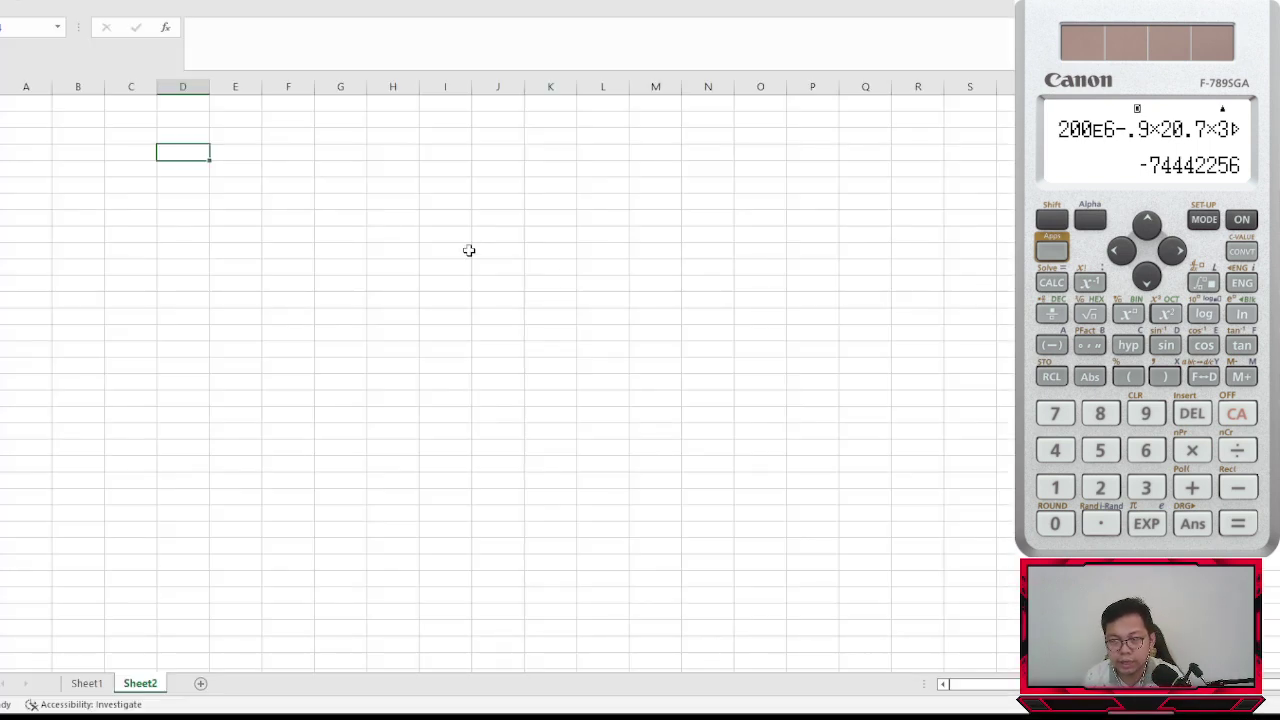
scroll(423, 347, "up", 4, "ctrl")
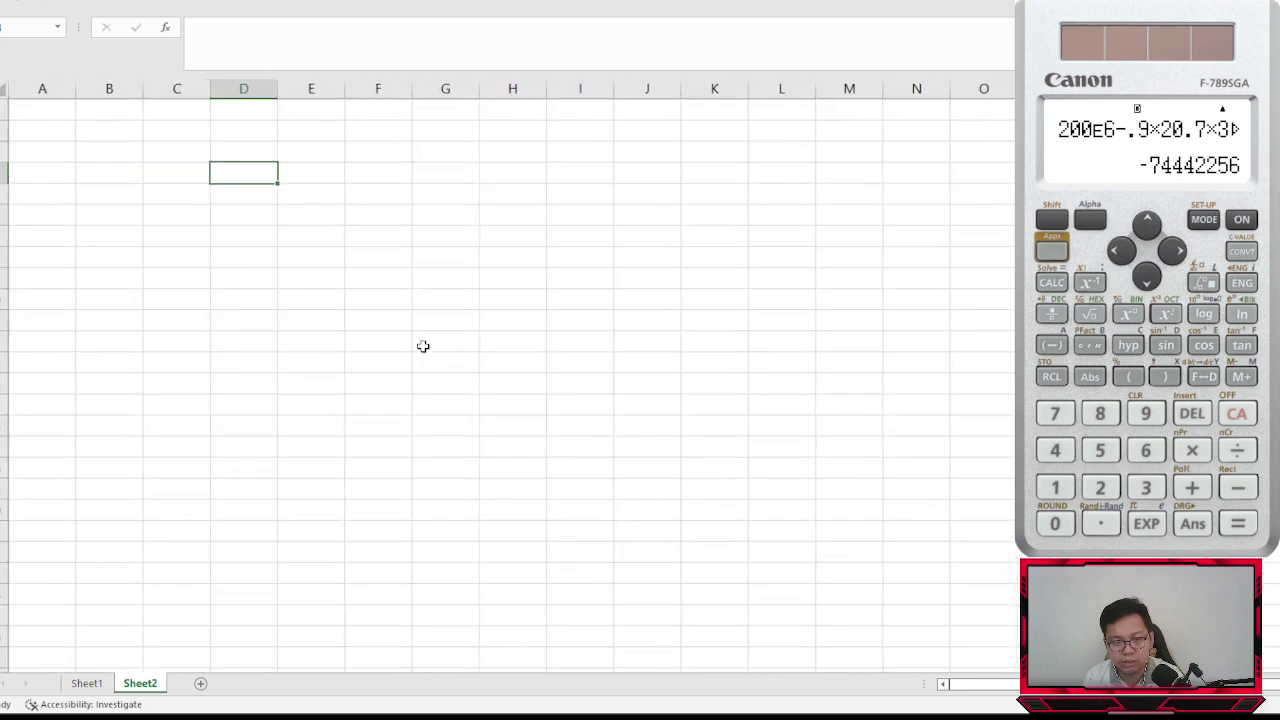
left_click(339, 300)
left_click(311, 222)
left_click(229, 240)
left_click(312, 230)
left_click_drag(312, 233, 643, 237)
left_click(311, 225)
type("#iterations")
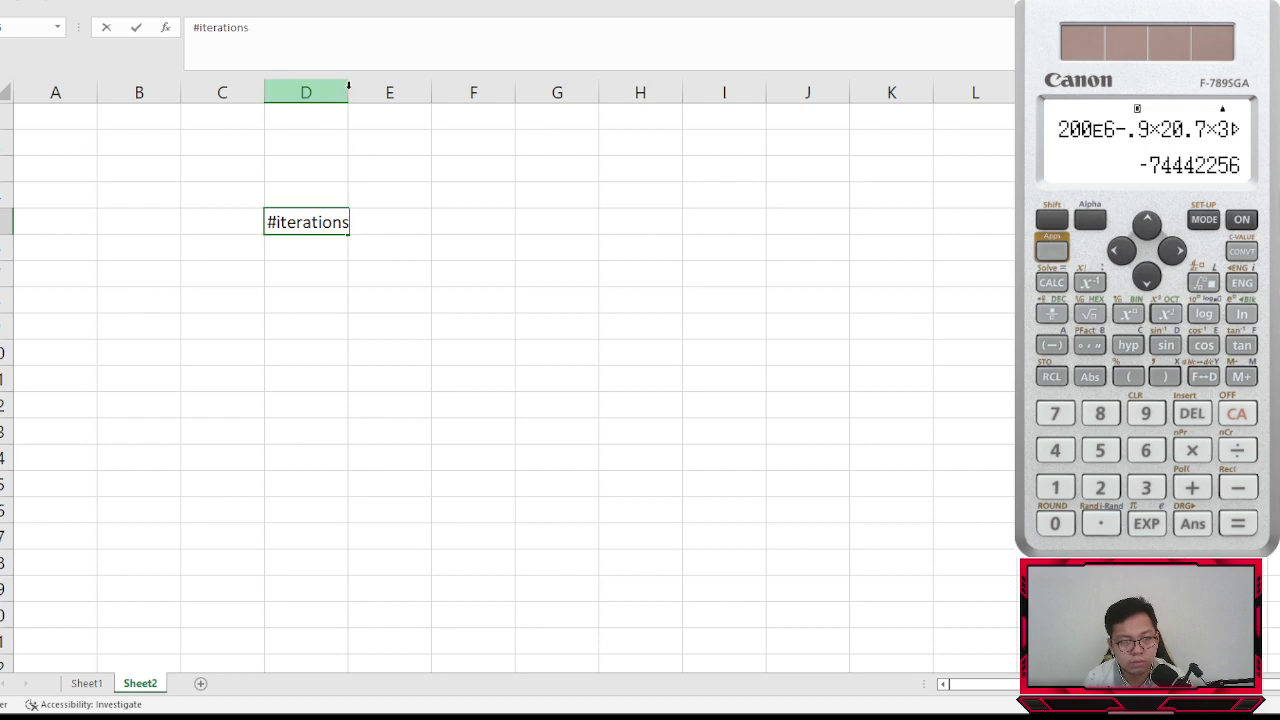
- Widen column D slightly to fit its header and center the contents of all cells in the sheet
key("Up")
left_click(426, 326)
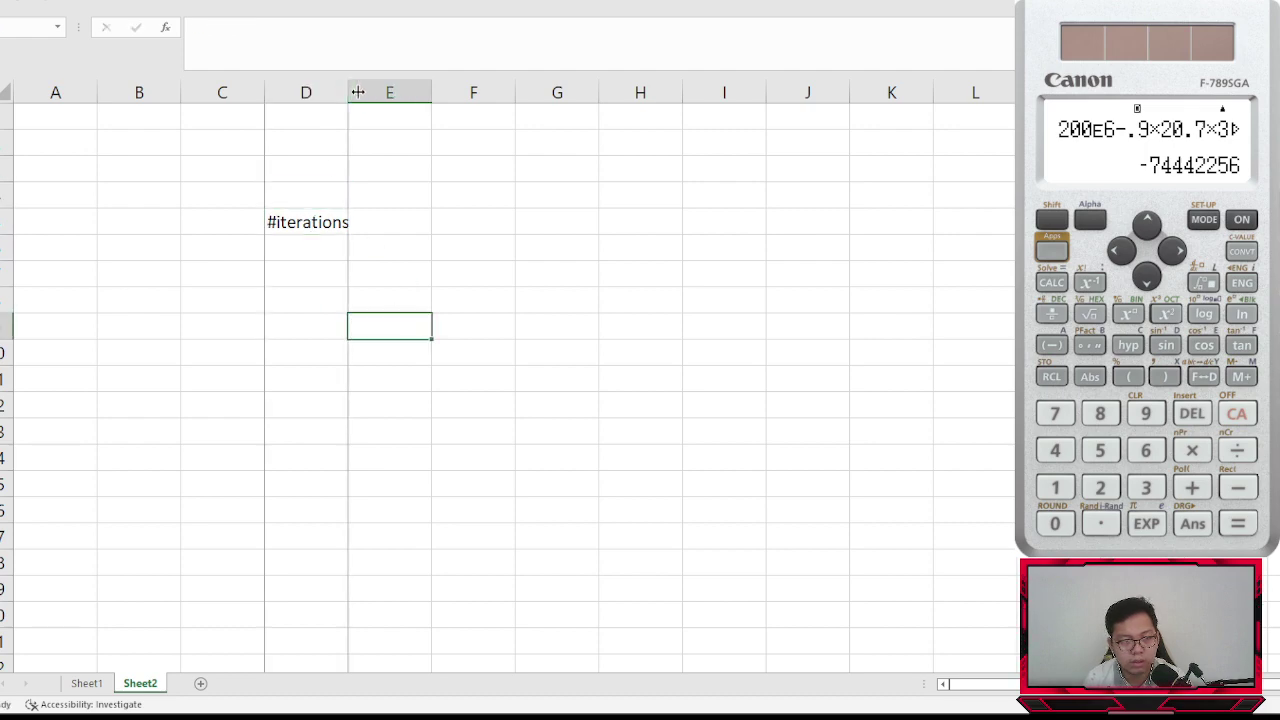
left_click_drag(350, 92, 375, 92)
left_click(6, 92)
key("alt+h")
key("a")
key("r")
left_click(381, 238)
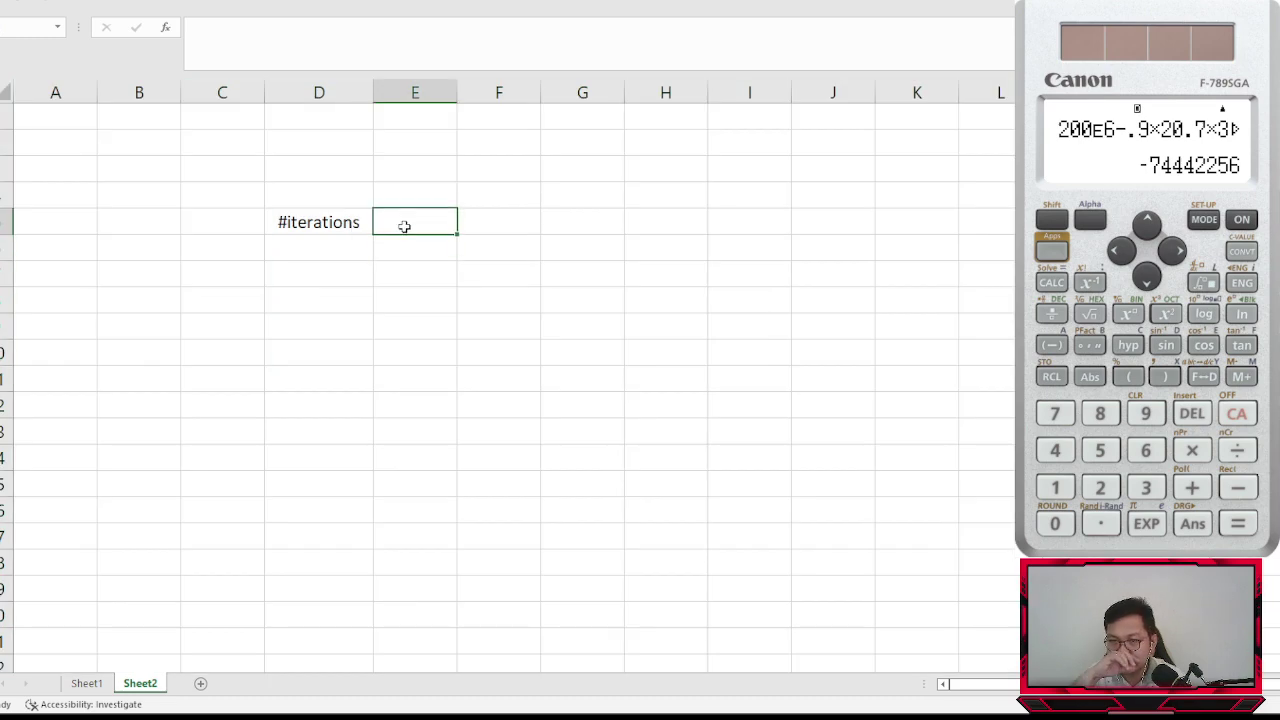
- Enter the headers xL, xU and xR in cells E5, F5 and G5
left_click(403, 281)
left_click(400, 229)
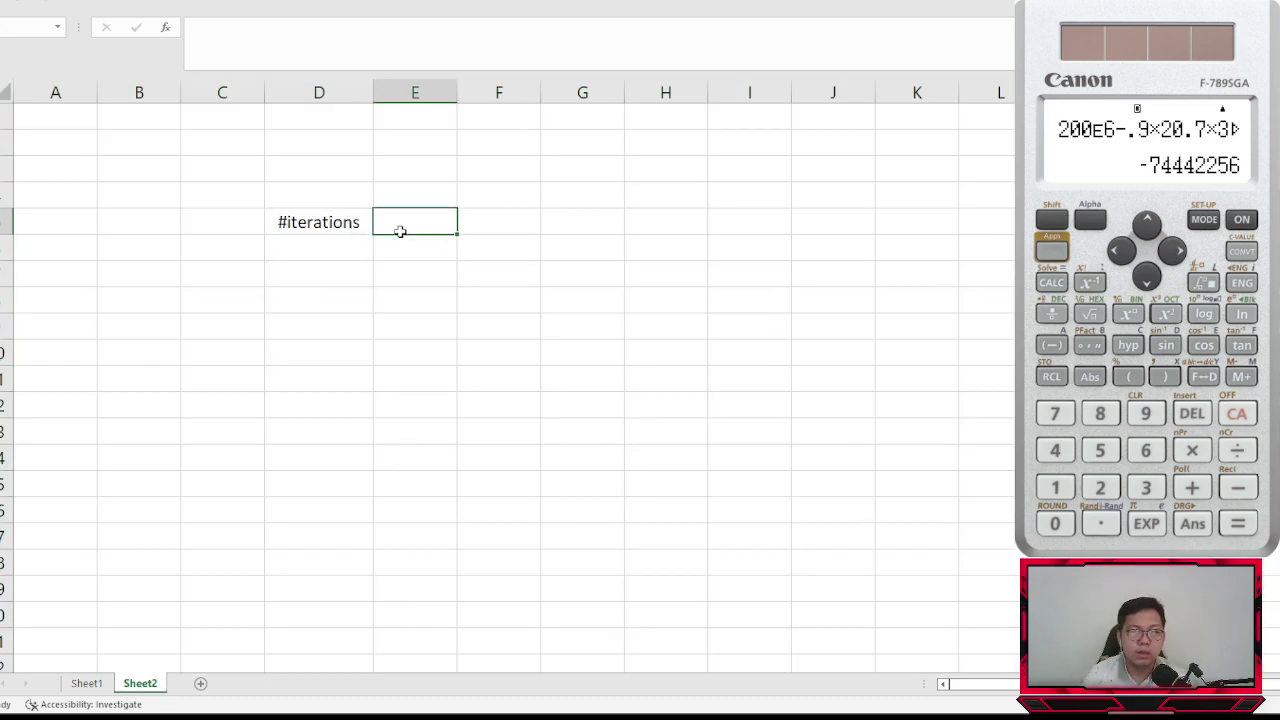
left_click(397, 303)
left_click(432, 226)
type("xL")
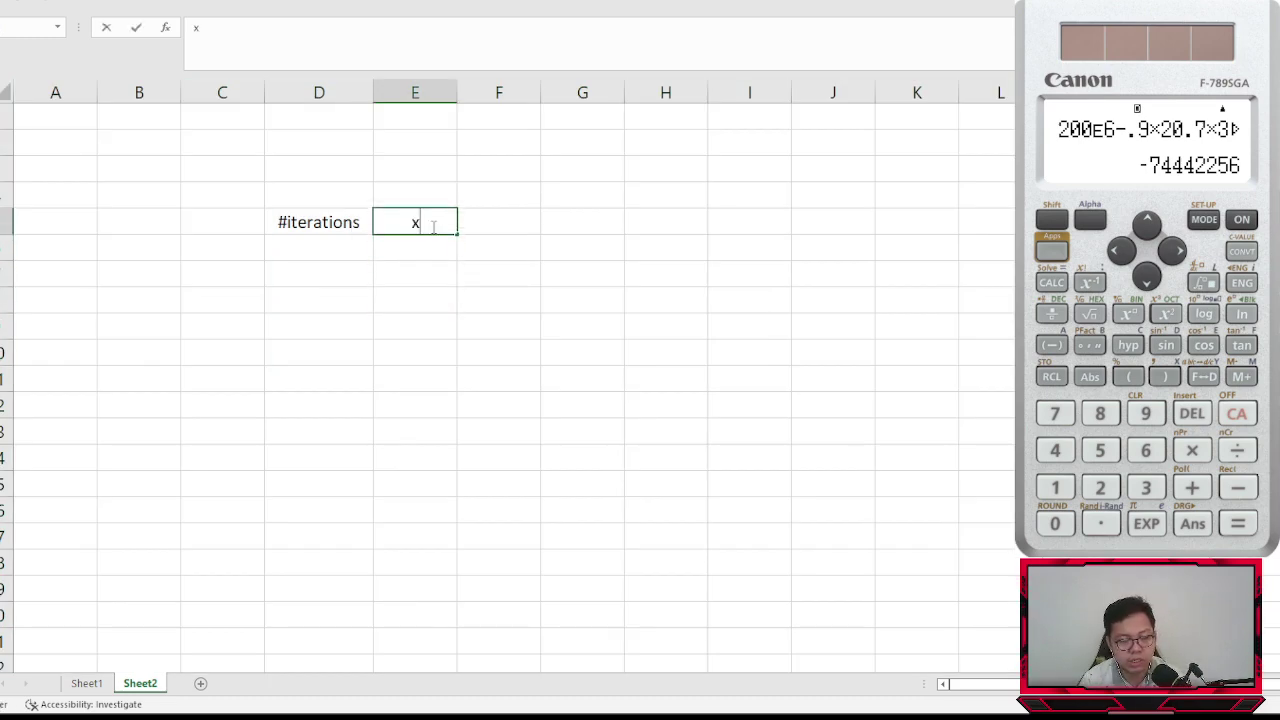
key("Tab")
type("xU")
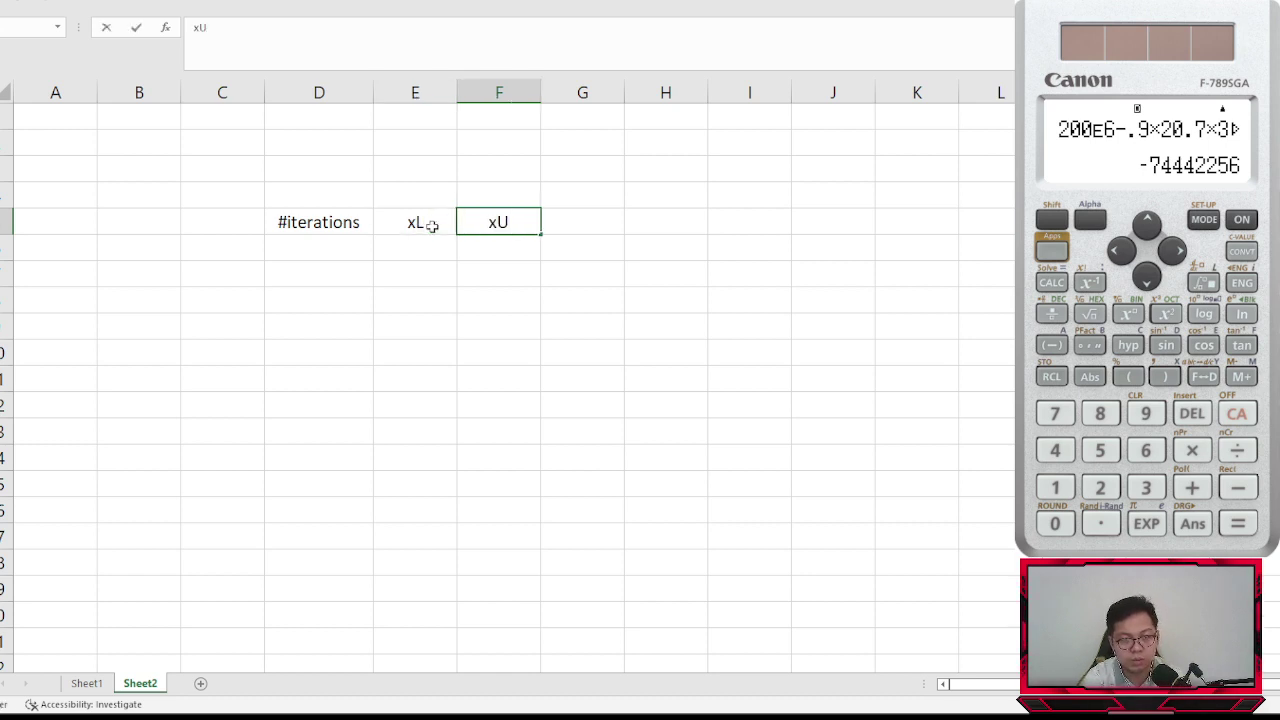
key("Tab")
type("xR")
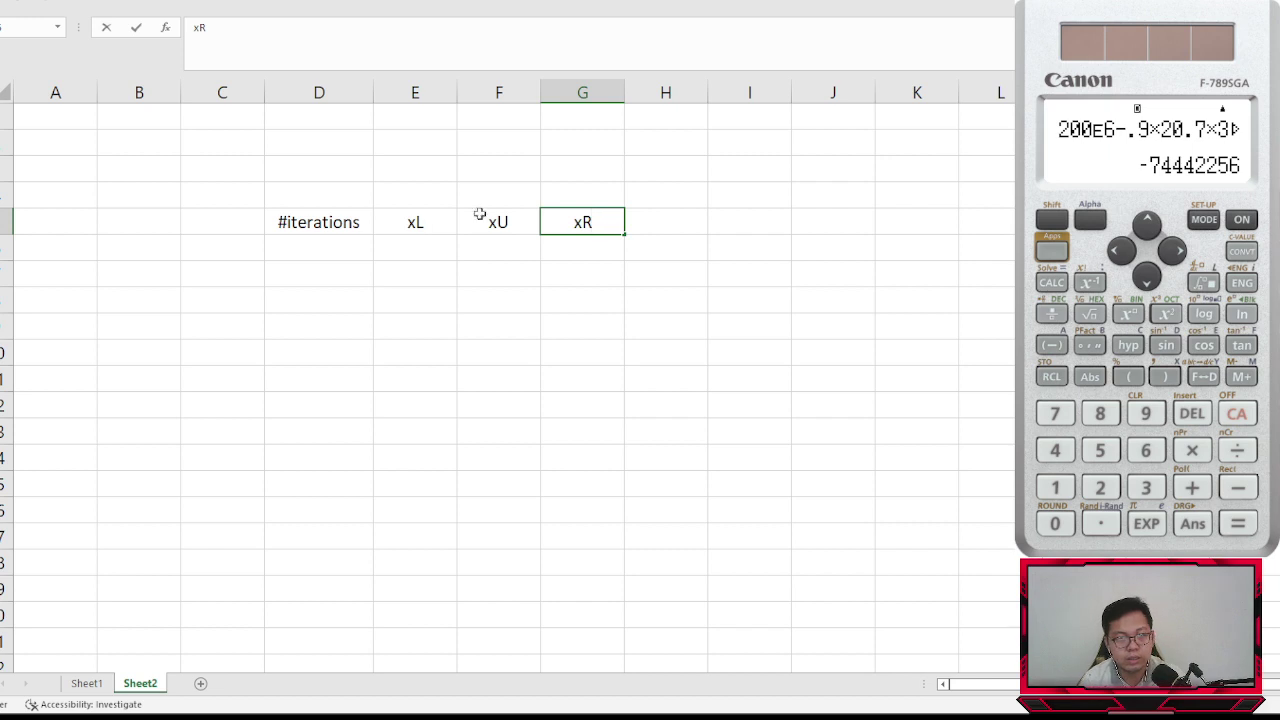
left_click(498, 378)
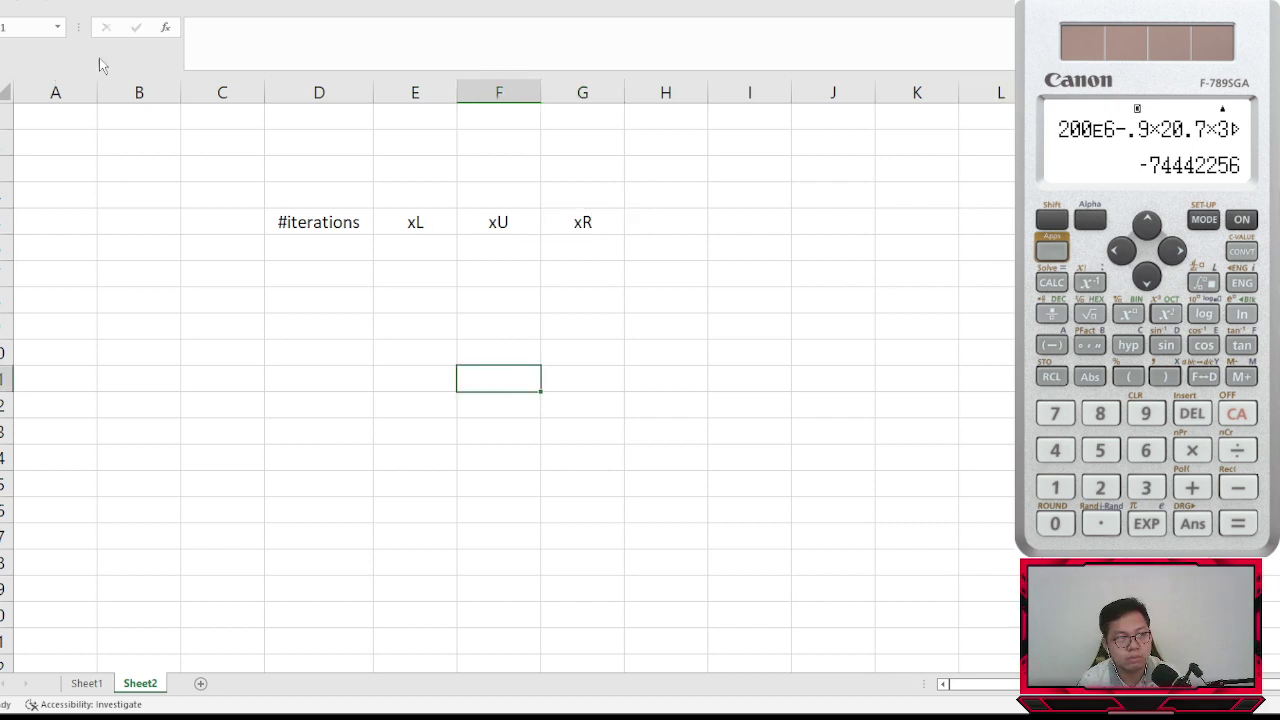
- Enter the headers f(xL), f(xU) and f(xR) in cells H5, I5 and J5
left_click(571, 357)
left_click(651, 221)
type("f")
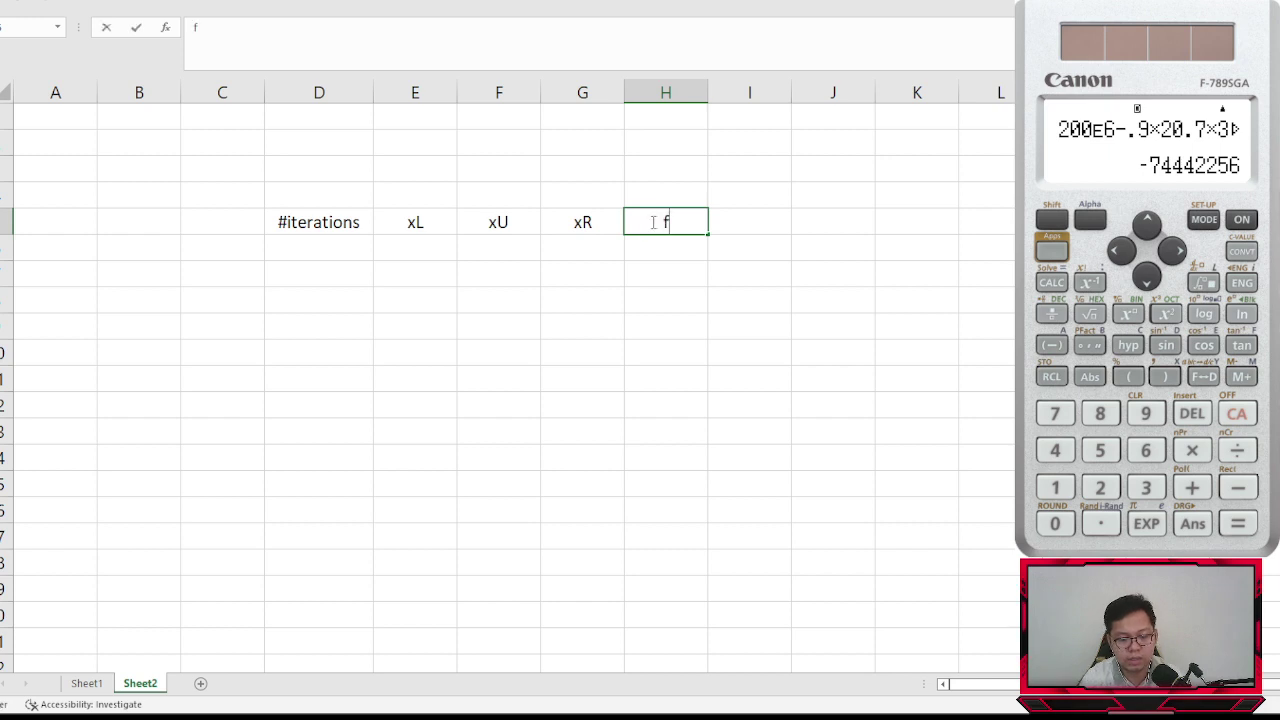
type("(xL)")
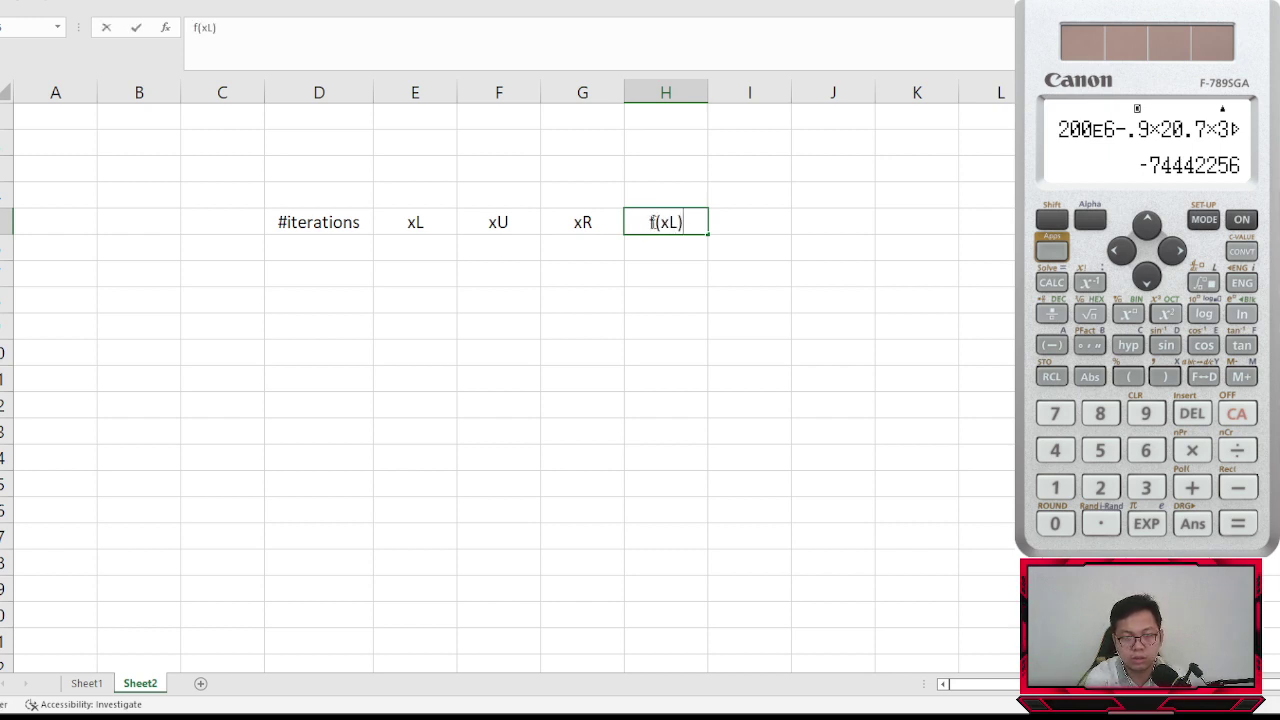
key("Tab")
type("f(xU)")
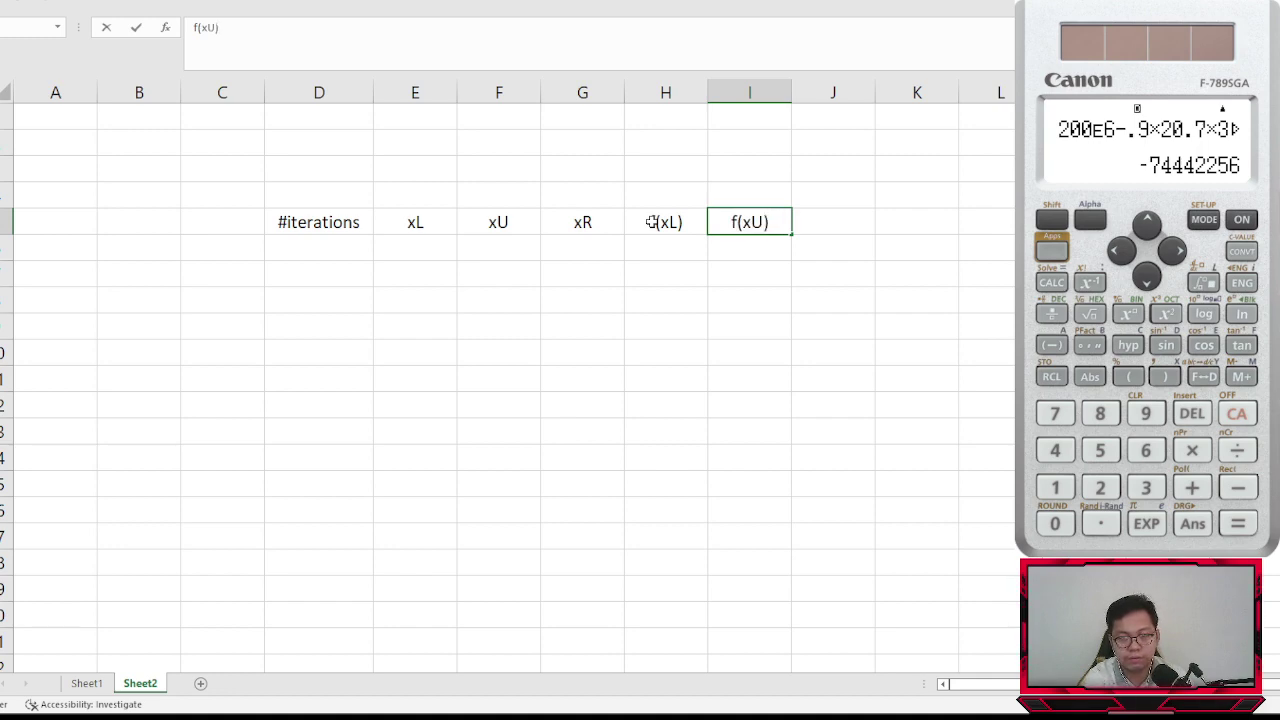
key("Tab")
type("f(x")
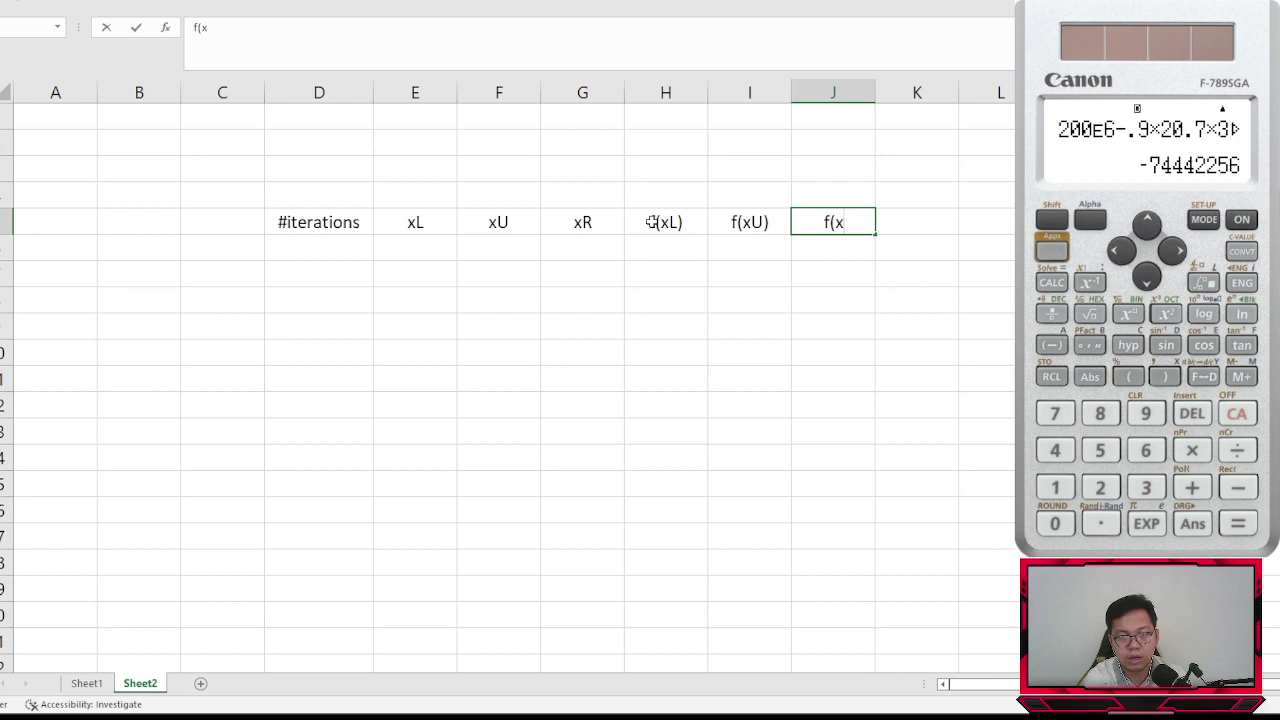
type("R)")
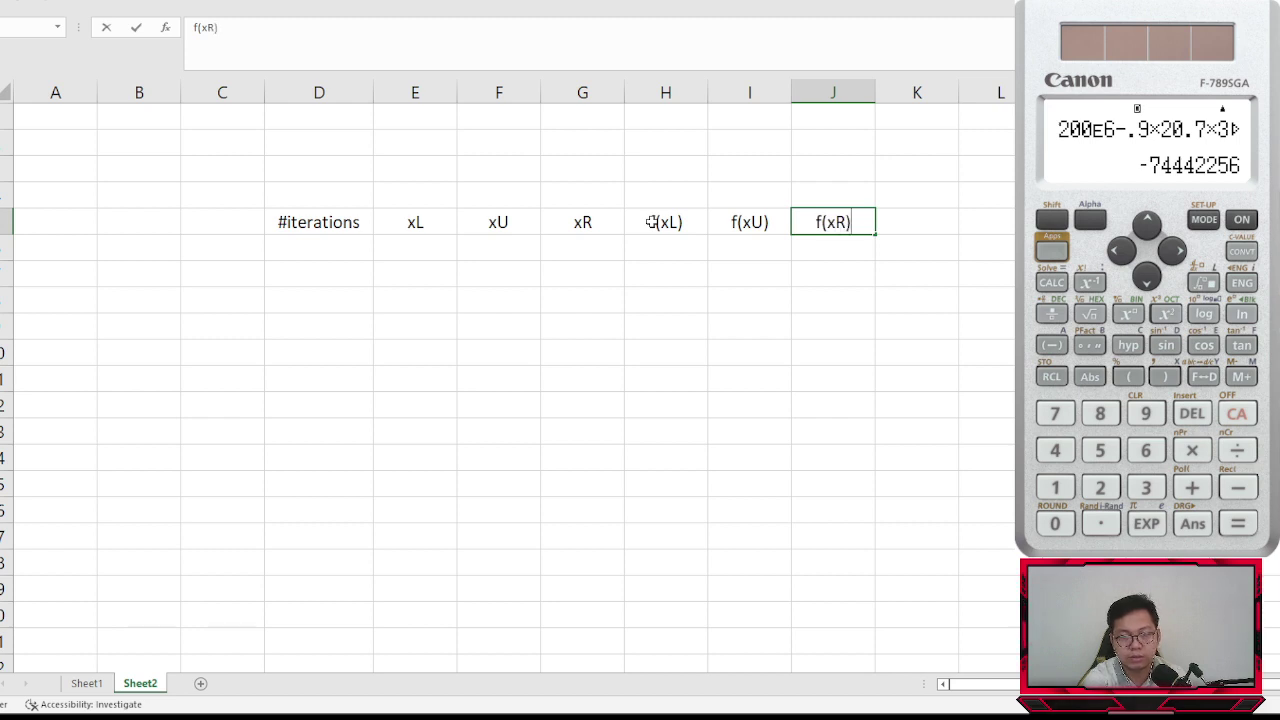
key("Return")
- Apply borders to every cell in D5:J21 and put a thick outline around the header row D5:J5
left_click(337, 242)
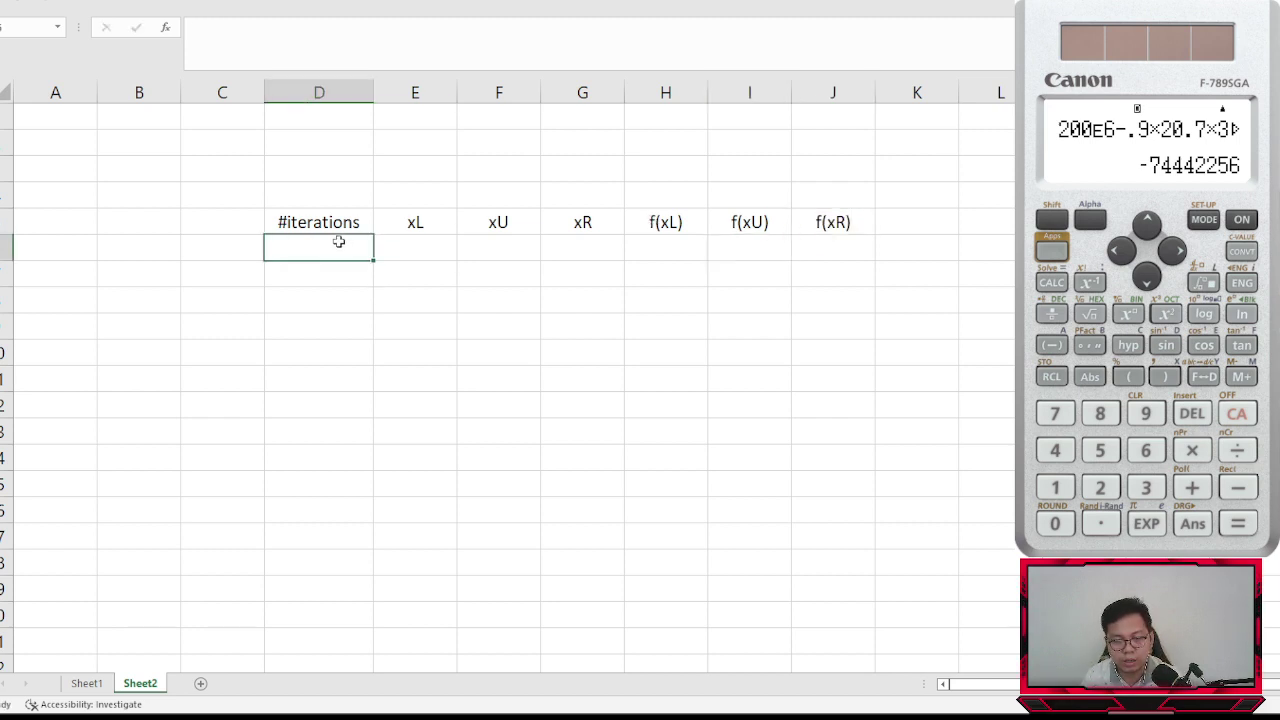
left_click(297, 226)
left_click_drag(293, 216, 820, 646)
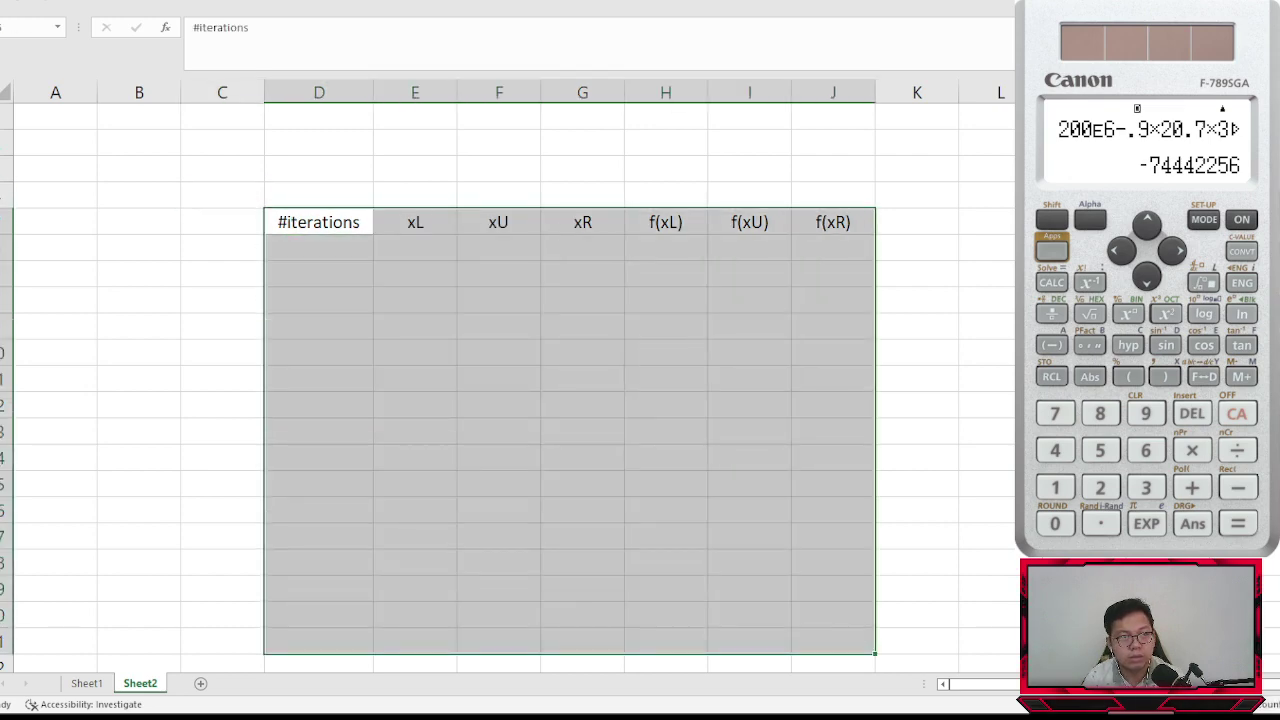
left_click(268, 2)
left_click(390, 256)
left_click_drag(329, 229, 850, 222)
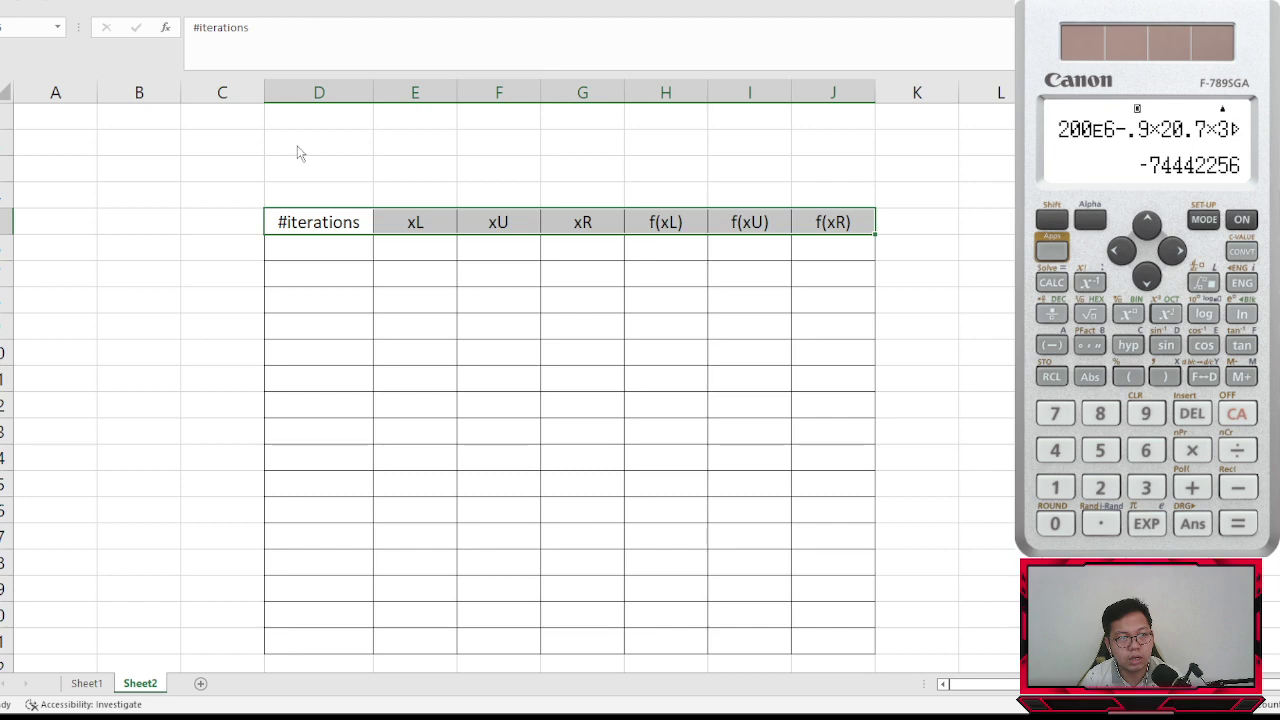
left_click(495, 317)
- Fill the starting-value cells E6 and F6 under xL and xU with yellow
left_click(417, 257)
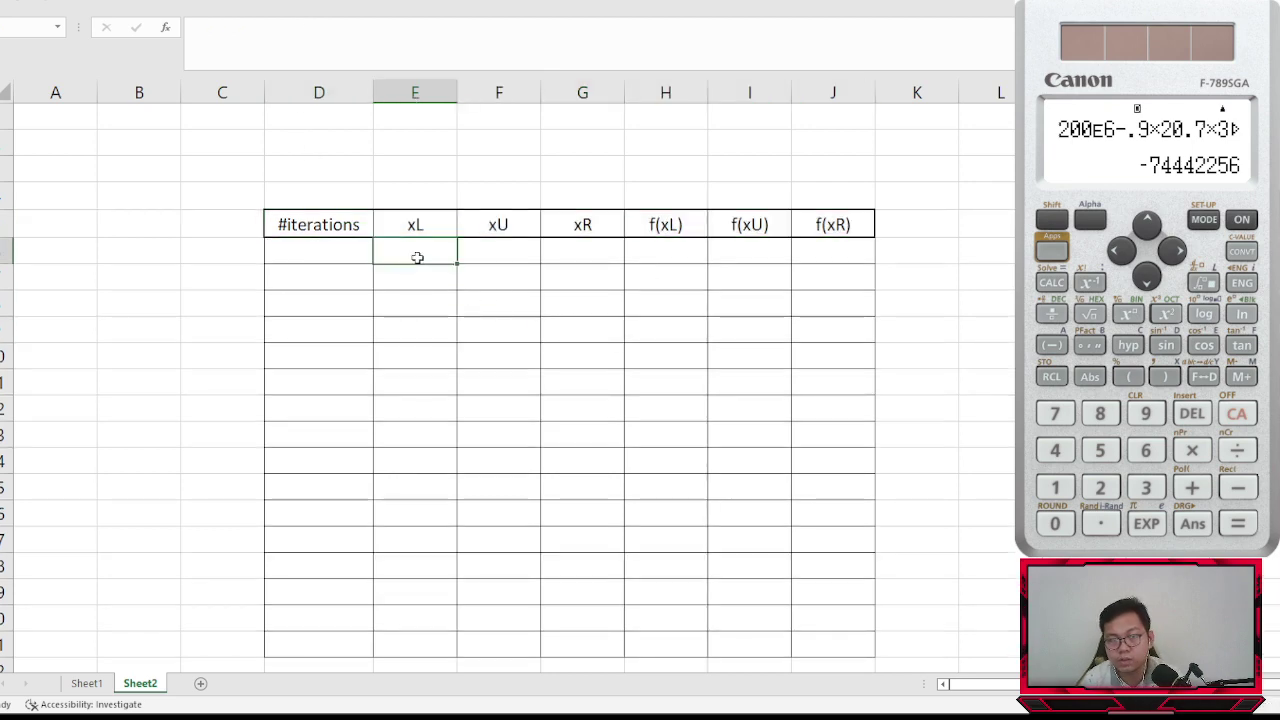
left_click(398, 360)
left_click(429, 278)
left_click(432, 250)
left_click(278, 4)
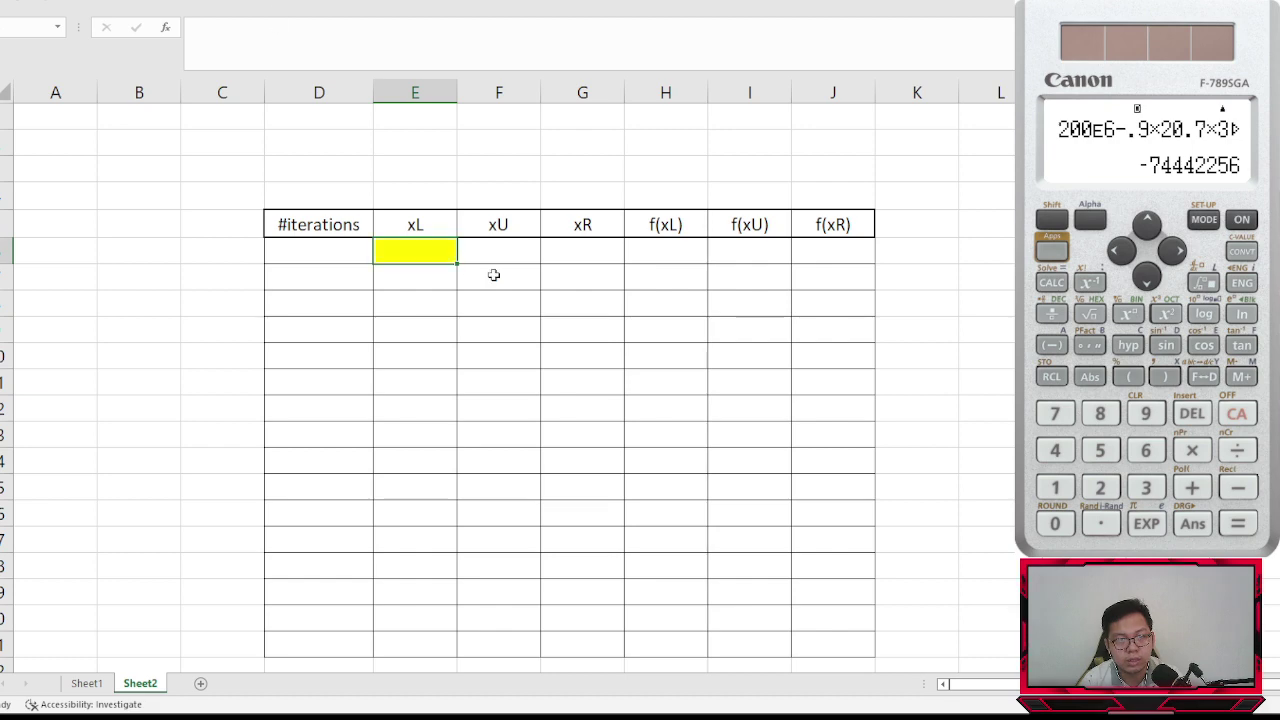
left_click(491, 255)
left_click(276, 6)
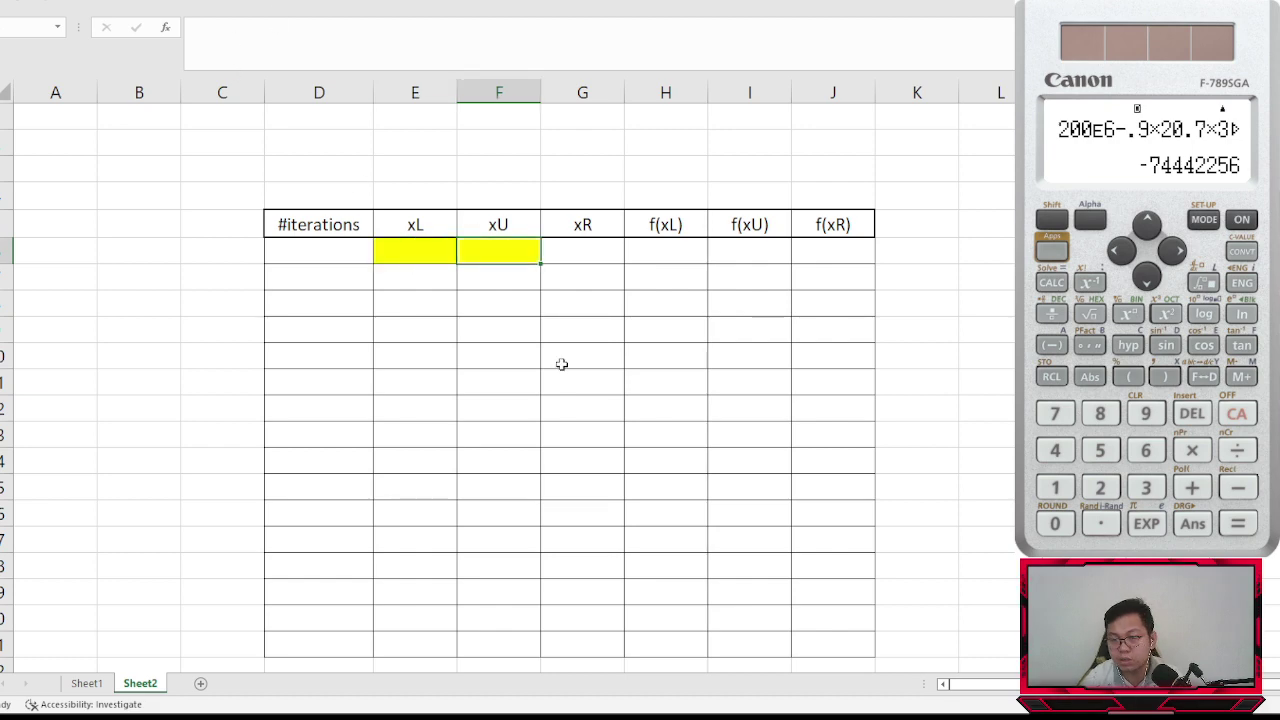
left_click(380, 376)
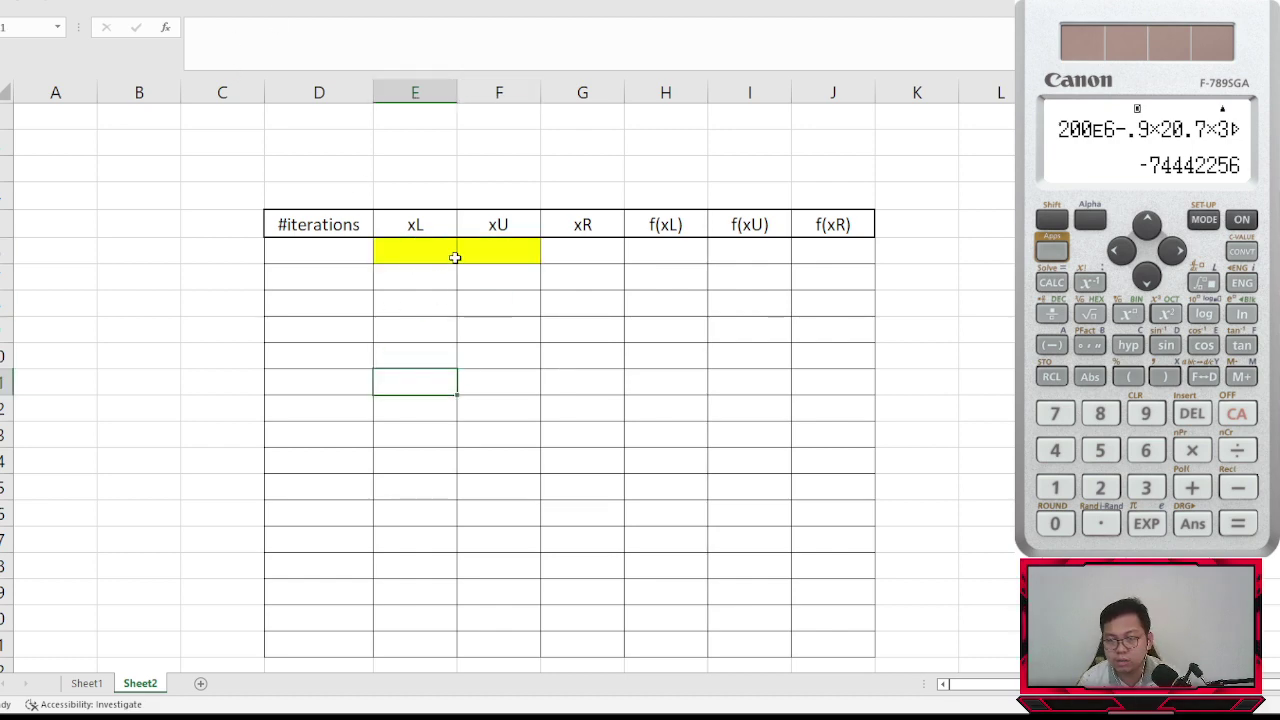
- Enter the midpoint formula =(E6+F6)/2 in cell G6 under xR
left_click(587, 258)
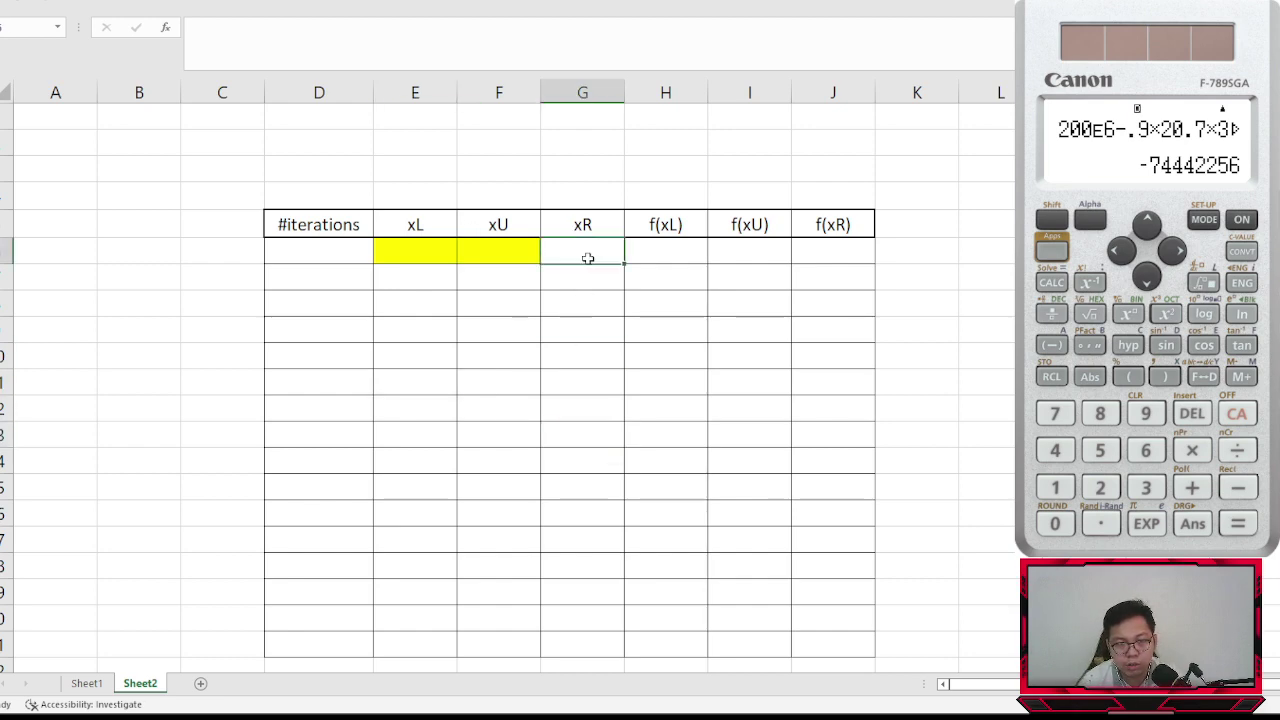
type("=")
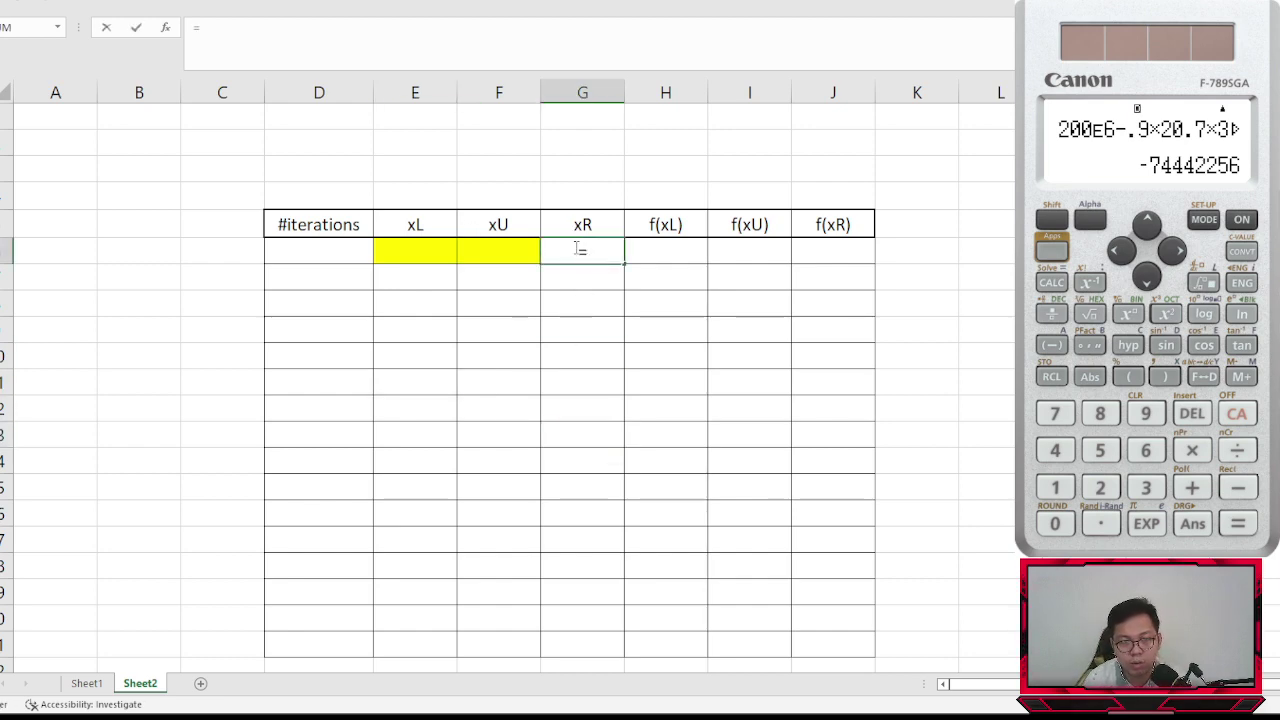
left_click(410, 258)
type("+")
left_click(491, 251)
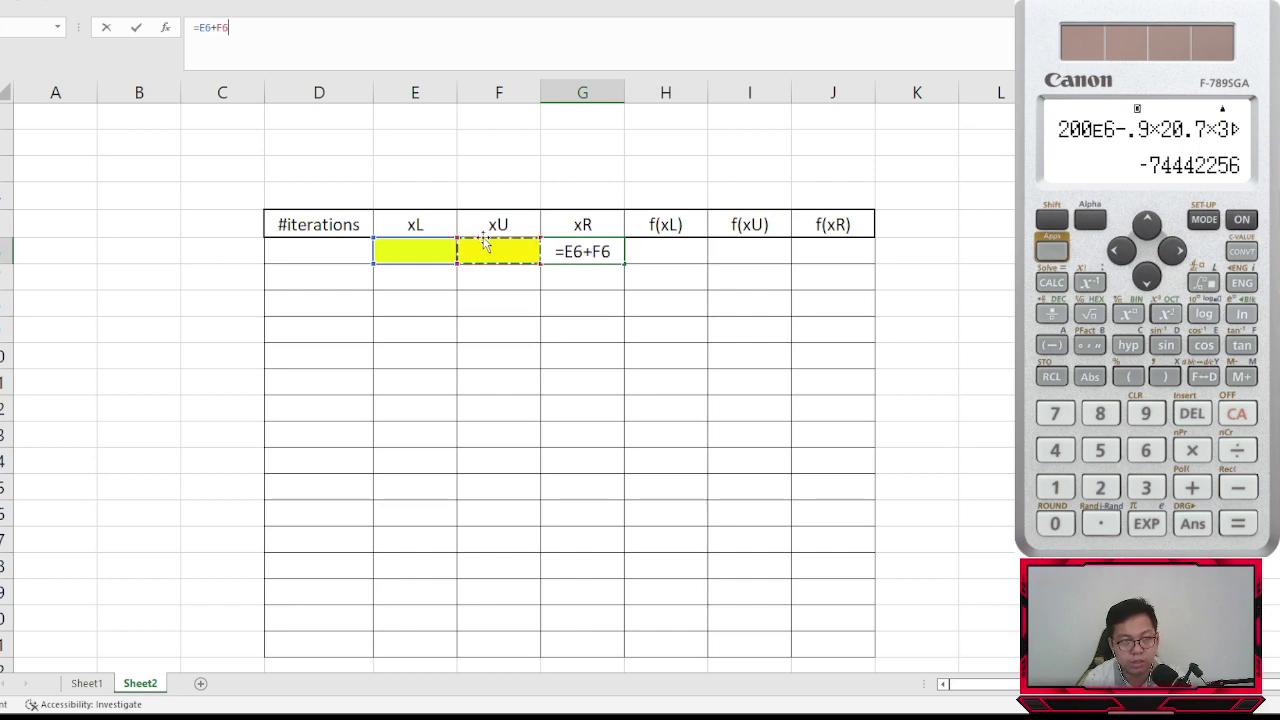
type("/")
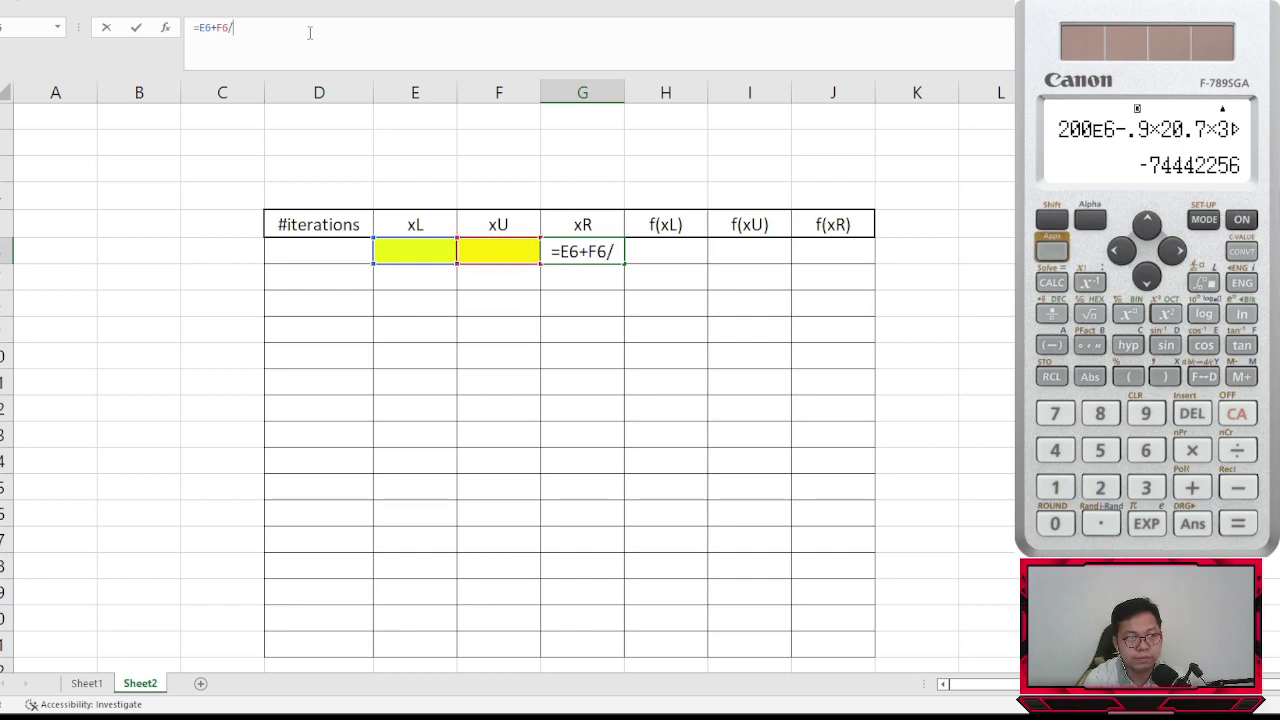
left_click(229, 27)
type(")")
key("Home")
key("Right")
type("(")
key("End")
type("2")
key("Return")
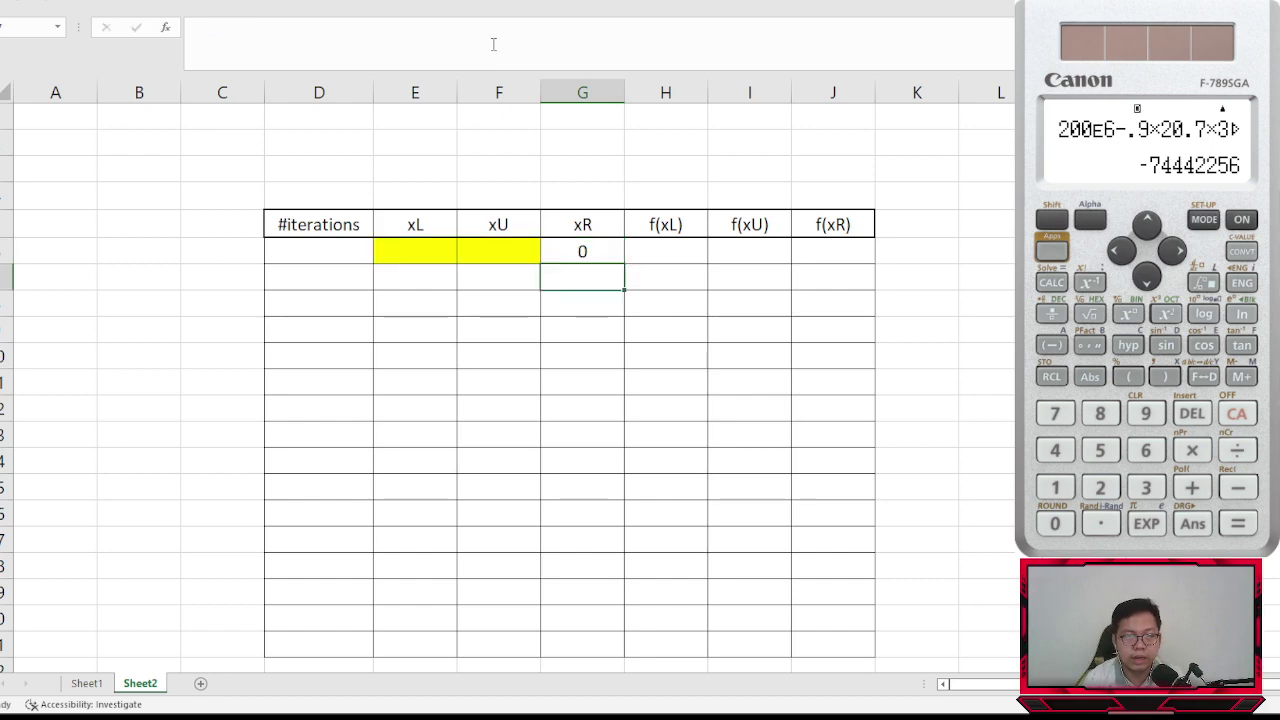
- Paste the picture of the typeset ω equation, shrink it and place it above the table over columns A to D
left_click(438, 251)
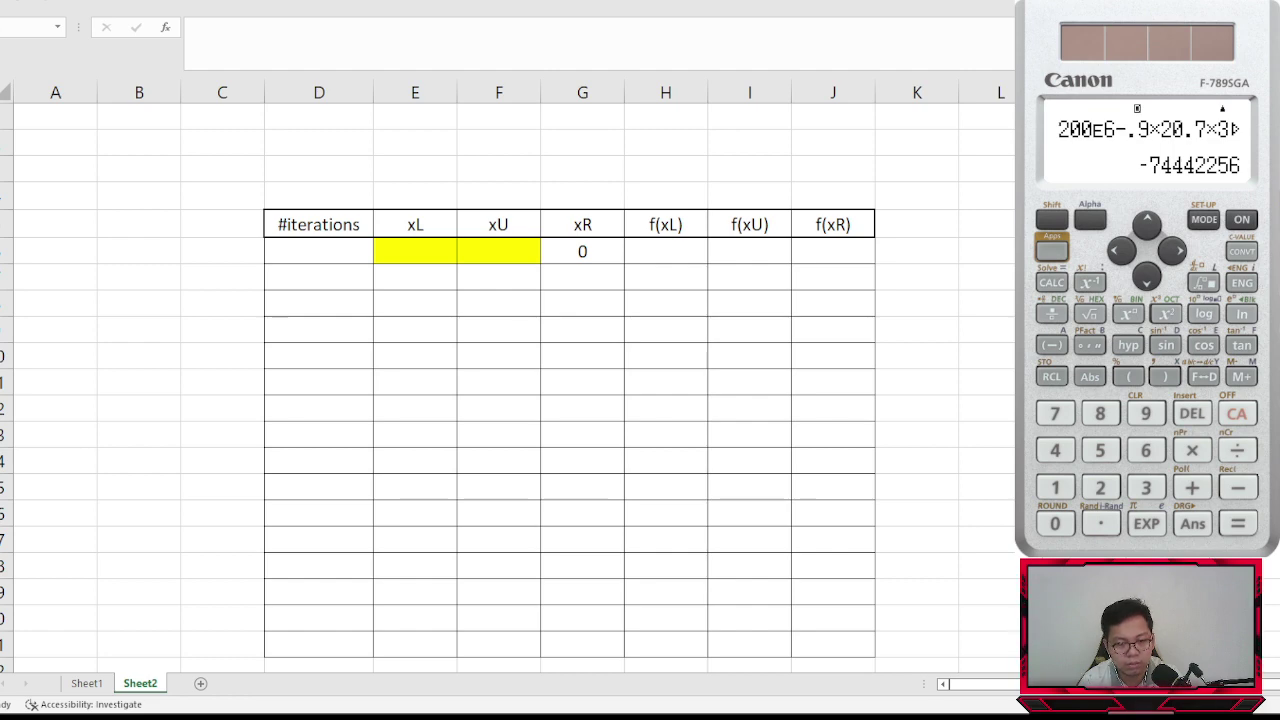
left_click(68, 176)
key("ctrl+v")
left_click_drag(782, 235, 344, 190)
left_click_drag(250, 176, 268, 150)
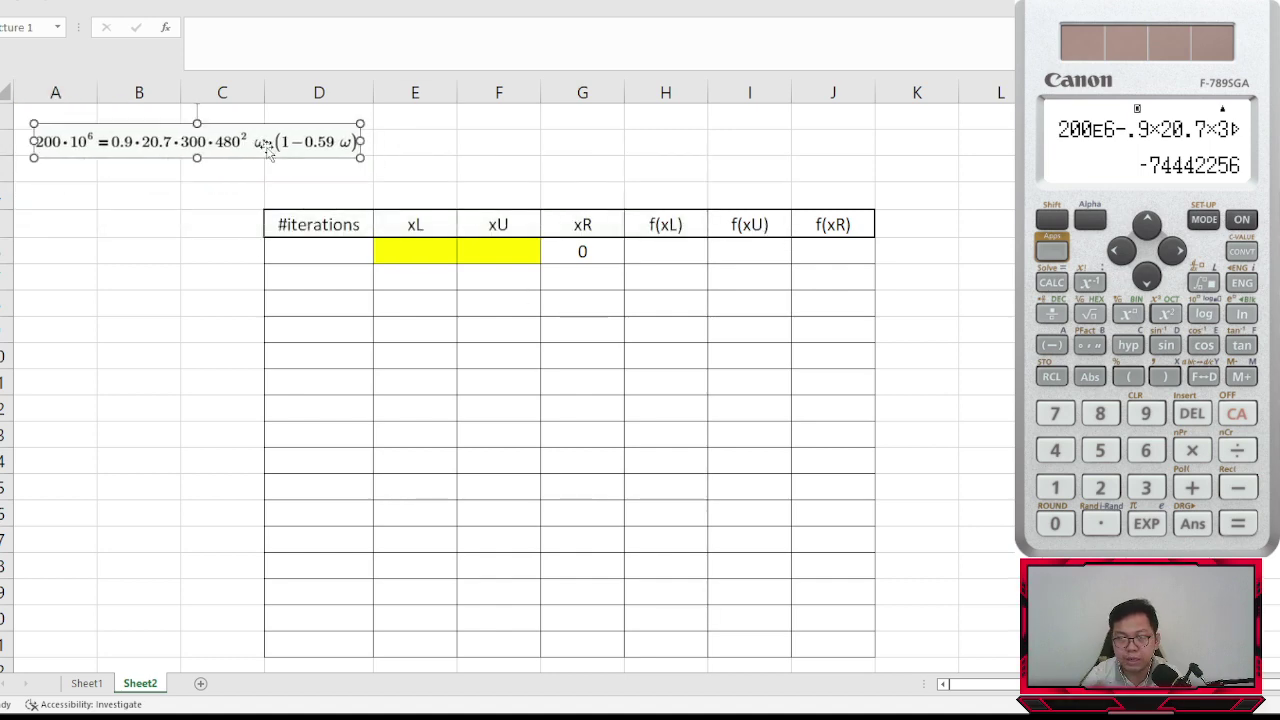
left_click(102, 272)
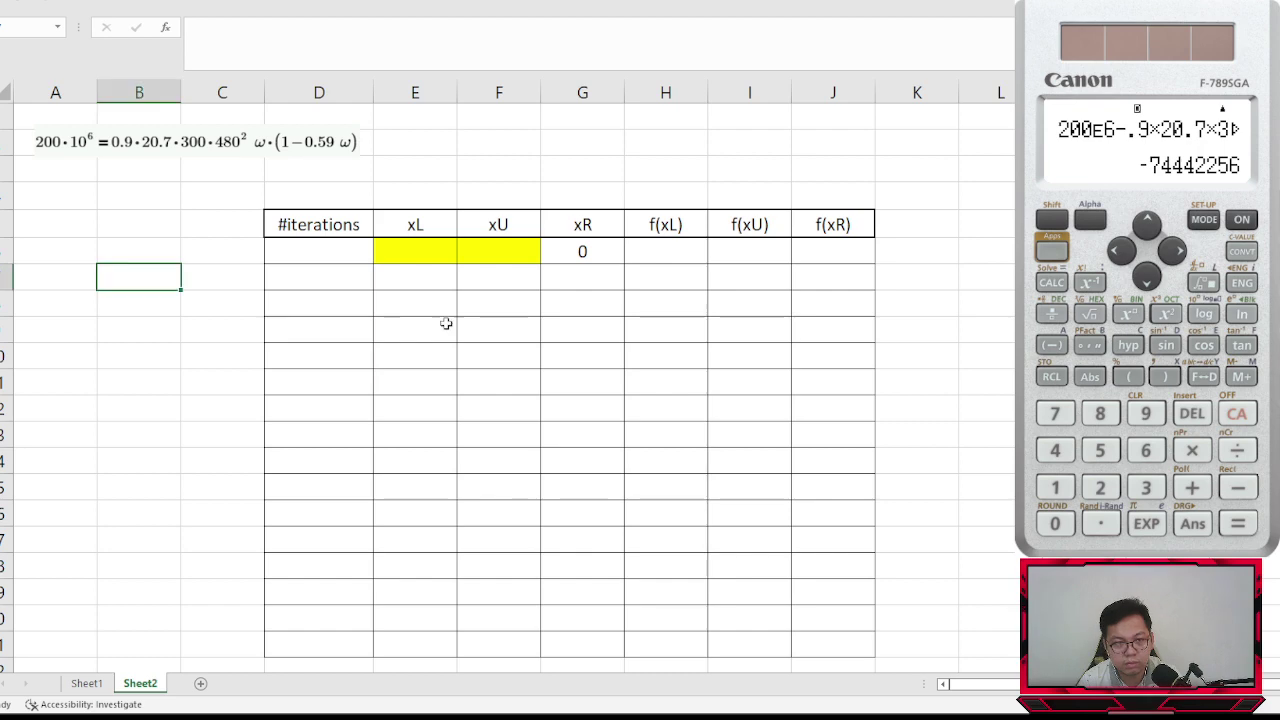
- Paste the picture of the handwritten x equation, shrink it and place it directly beneath the typeset equation
left_click(55, 180)
key("ctrl+v")
left_click_drag(938, 273, 352, 185)
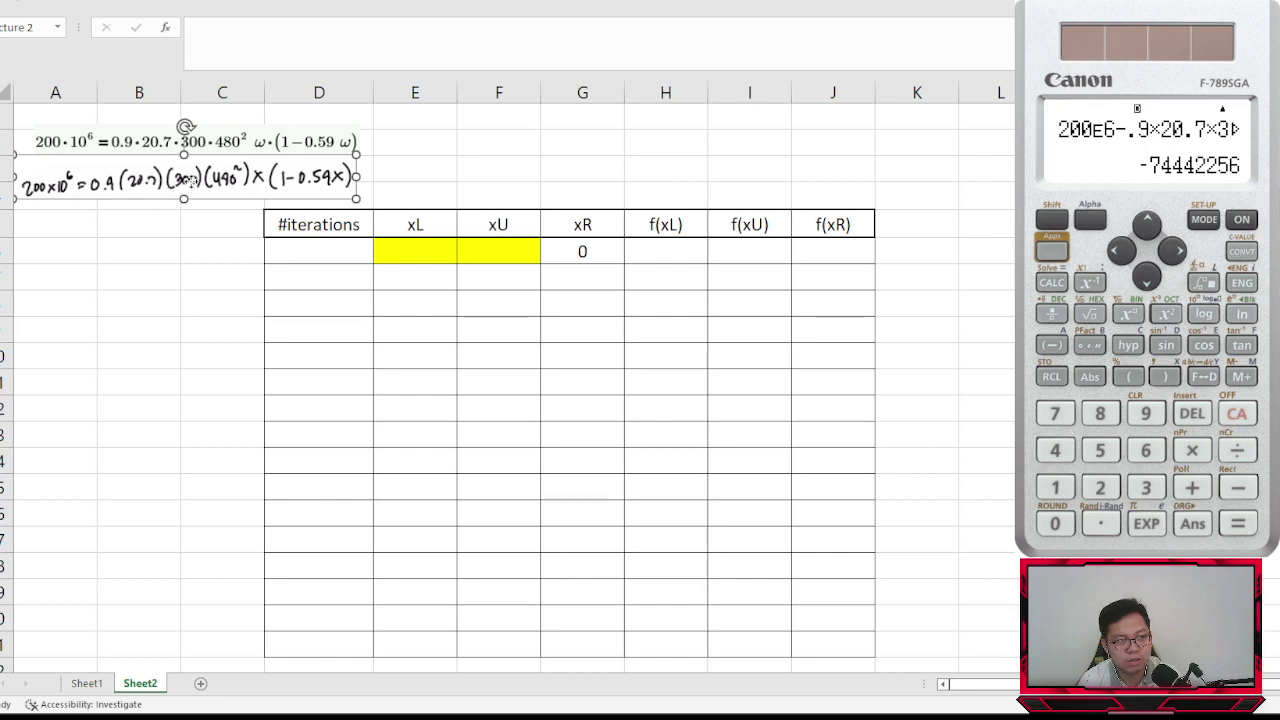
left_click_drag(172, 185, 190, 194)
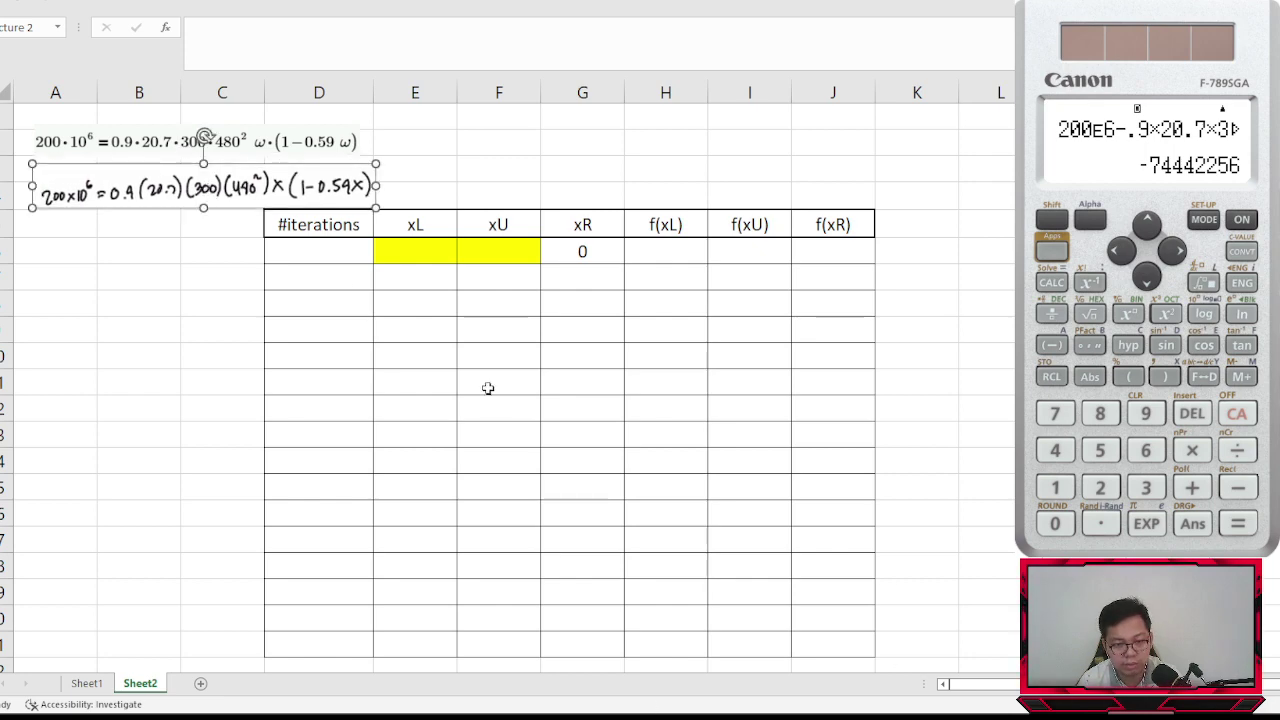
- Replace the handwritten x equation picture with the pasted handwritten f(x) picture, shrunk and placed directly beneath the typeset equation
key("Escape")
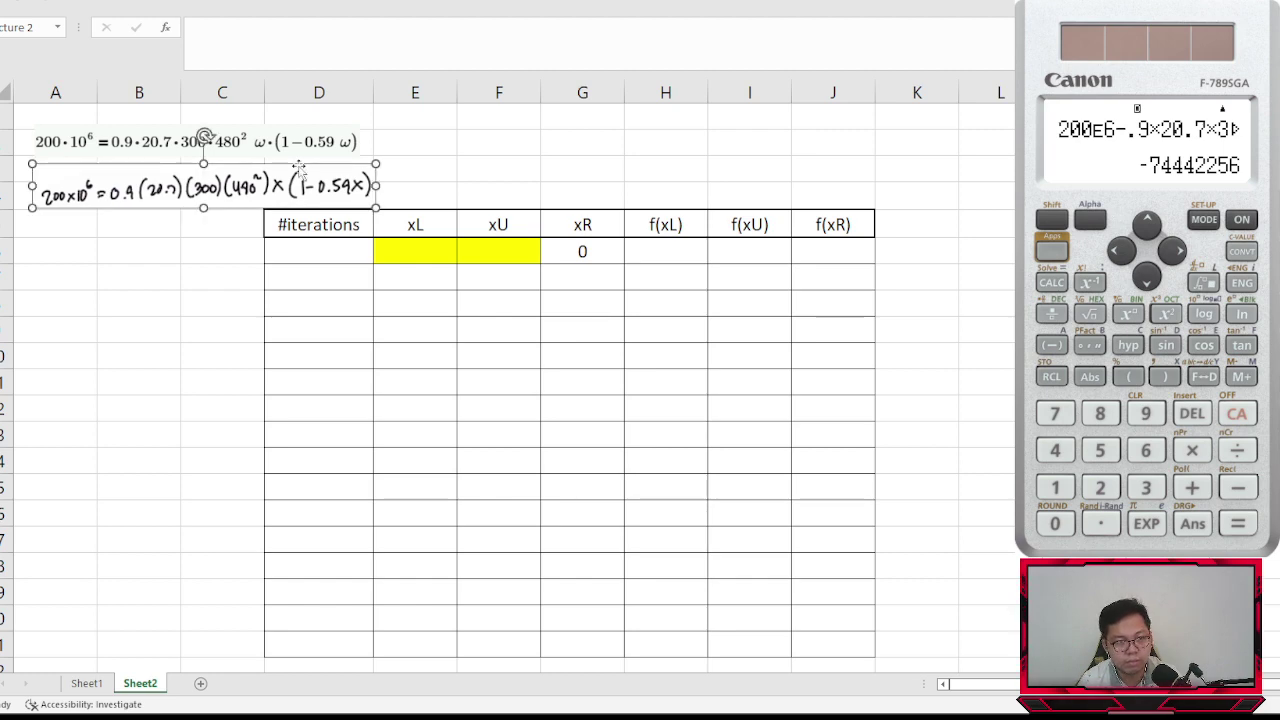
key("Delete")
key("ctrl+v")
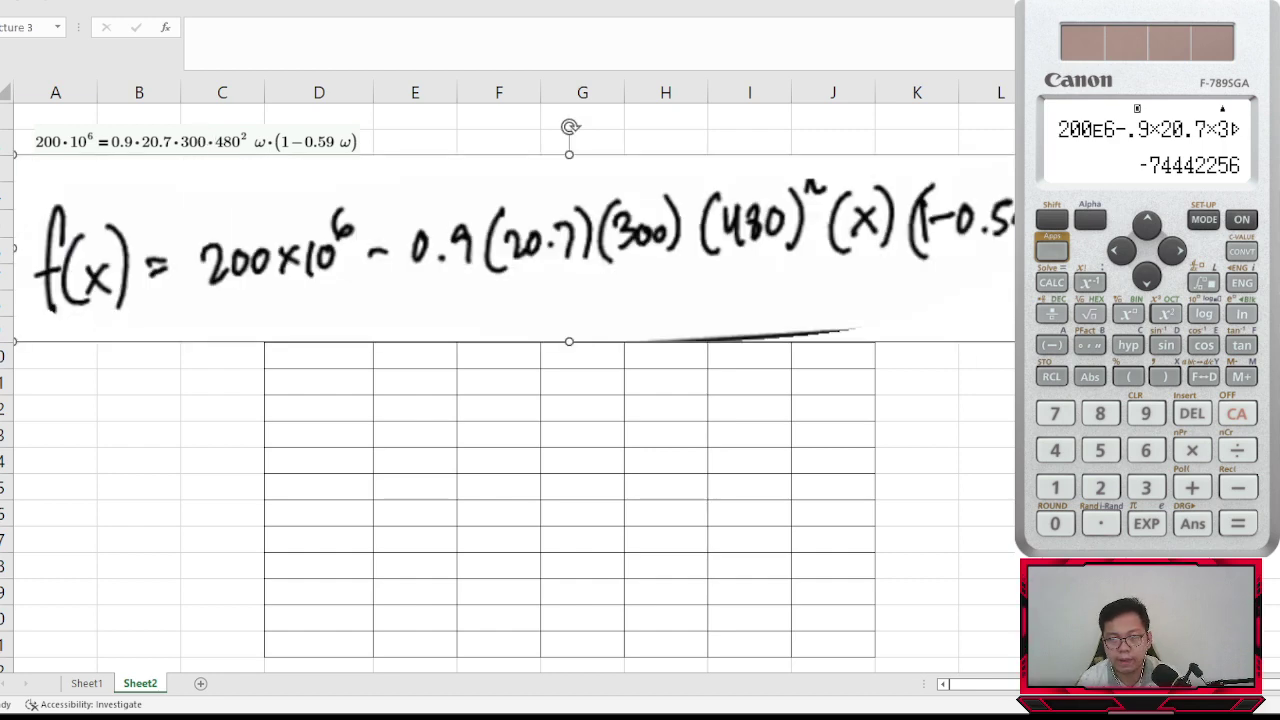
left_click_drag(1016, 156, 478, 300)
left_click_drag(340, 310, 344, 208)
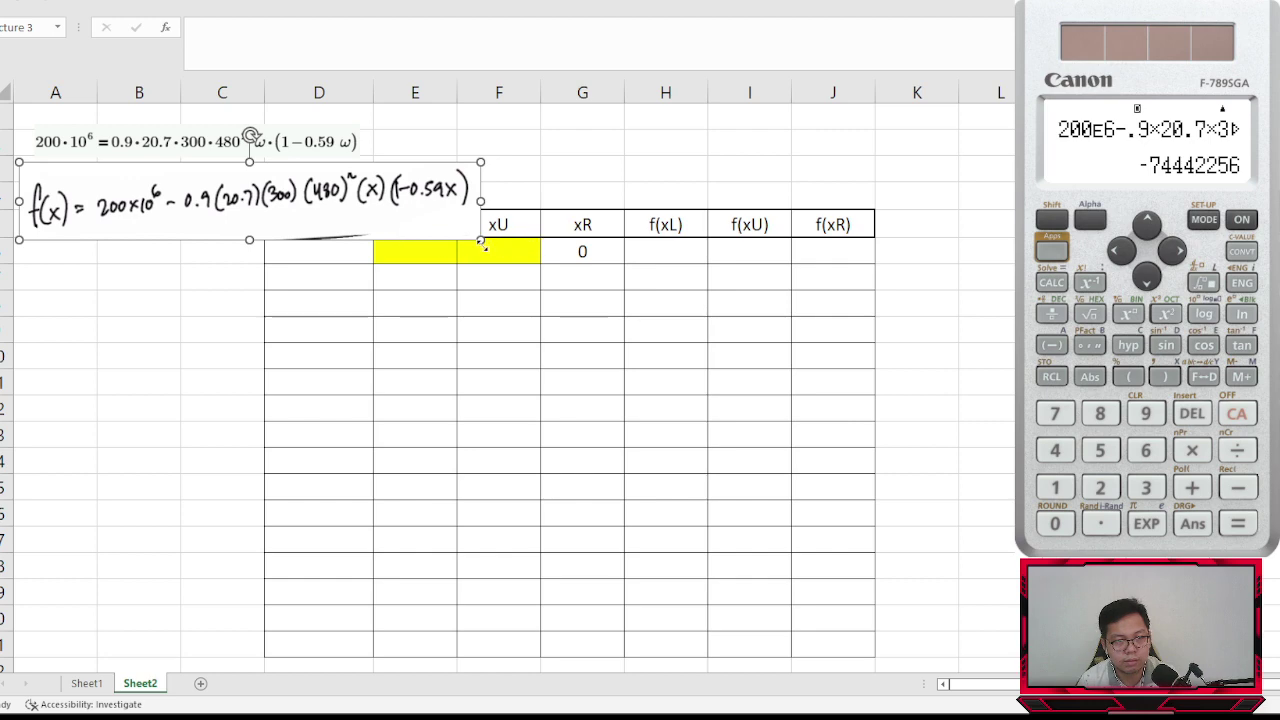
left_click_drag(480, 240, 362, 214)
left_click(466, 194)
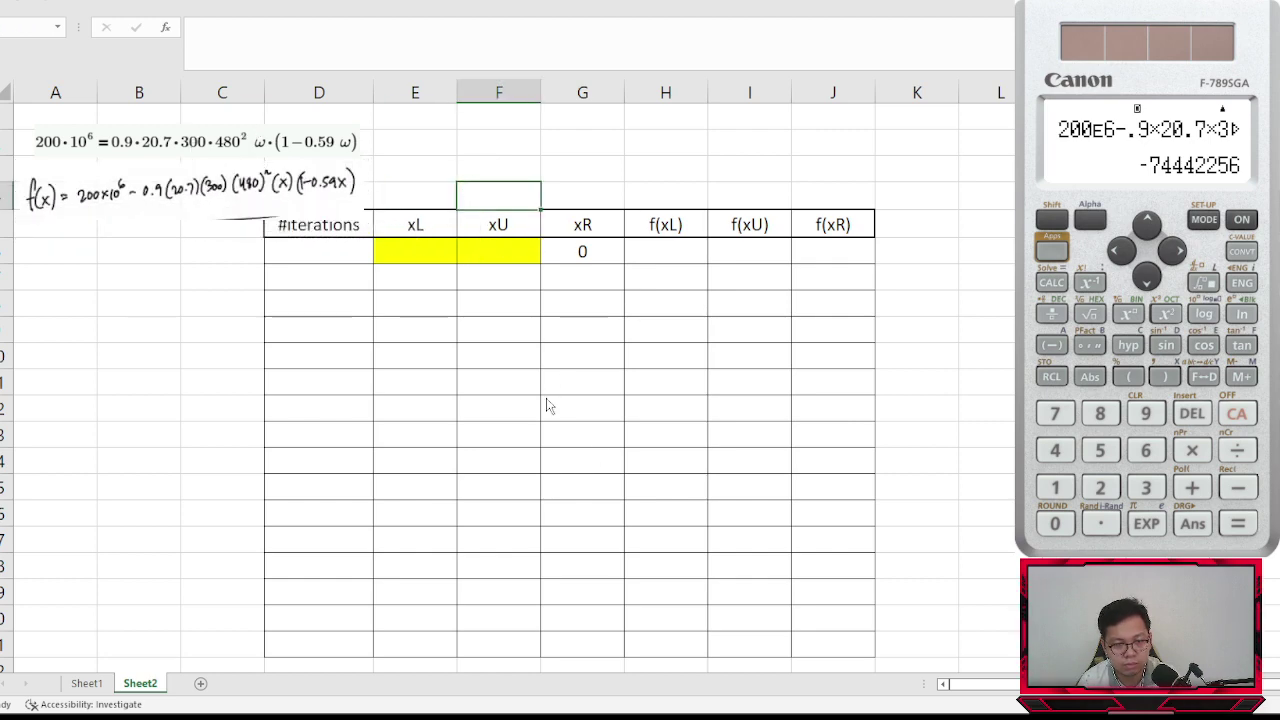
key("ctrl+shift+plus")
key("Return")
key("ctrl+z")
- Insert three rows above the table's header row and shift the f(x) picture slightly down, clear of the table
left_click(6, 224)
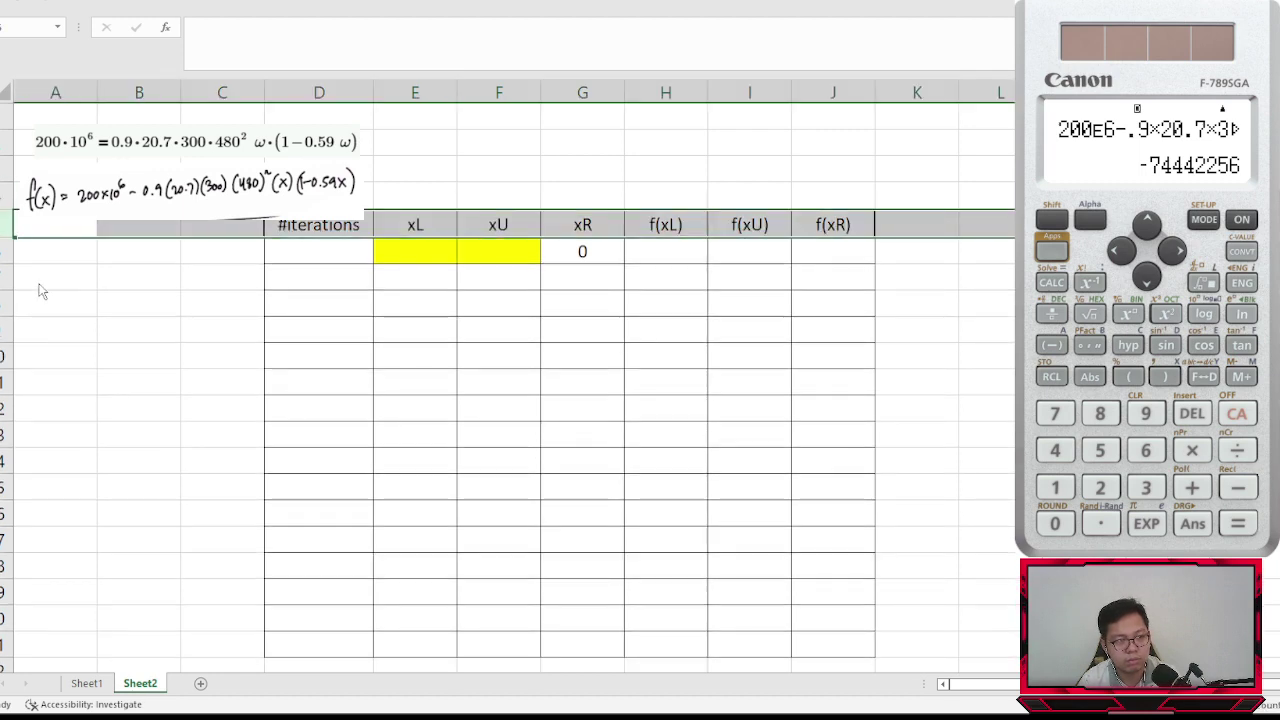
key("ctrl+shift+plus")
key("ctrl+shift+plus")
key("ctrl+shift+plus")
left_click(890, 266)
left_click_drag(252, 218, 260, 232)
left_click(678, 455)
- Begin the f(xL) formula in cell H9 with the constant terms =200*10^6-0.9*20.7*300*(480^2)
left_click(666, 329)
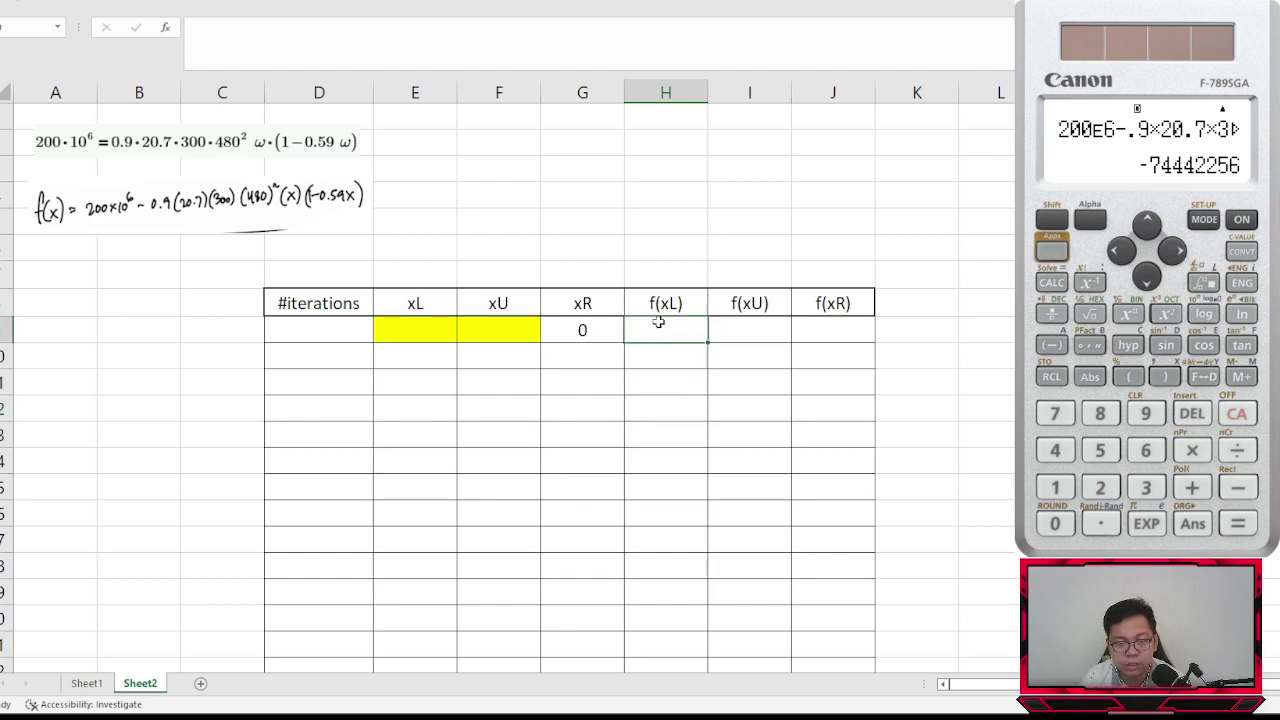
left_click(271, 22)
type("=200*10^6")
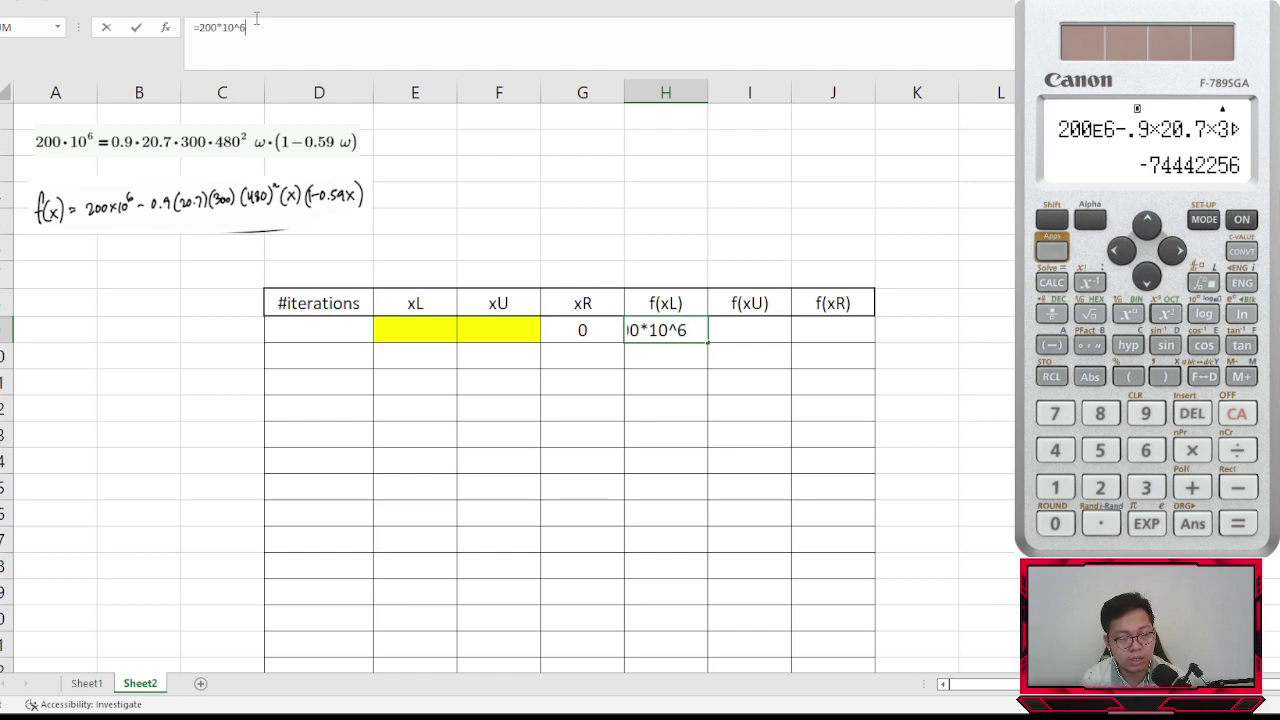
type("-0.9*20.7*300")
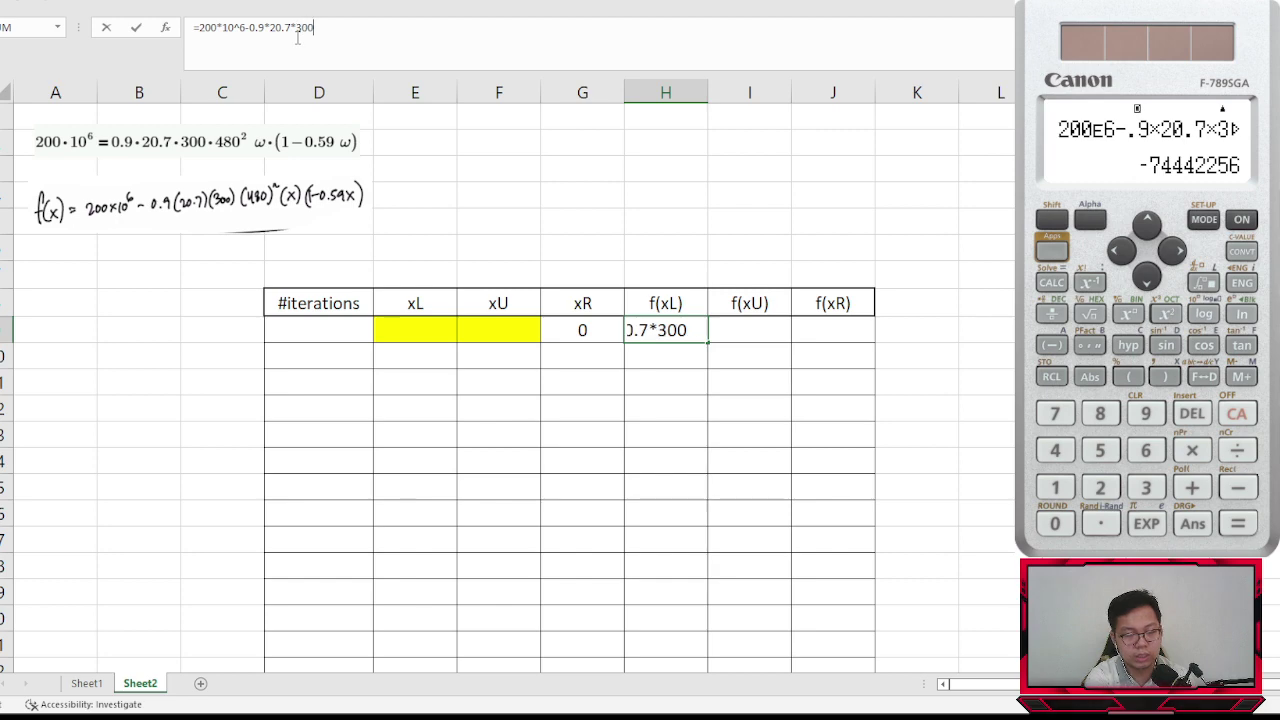
type("*480^2")
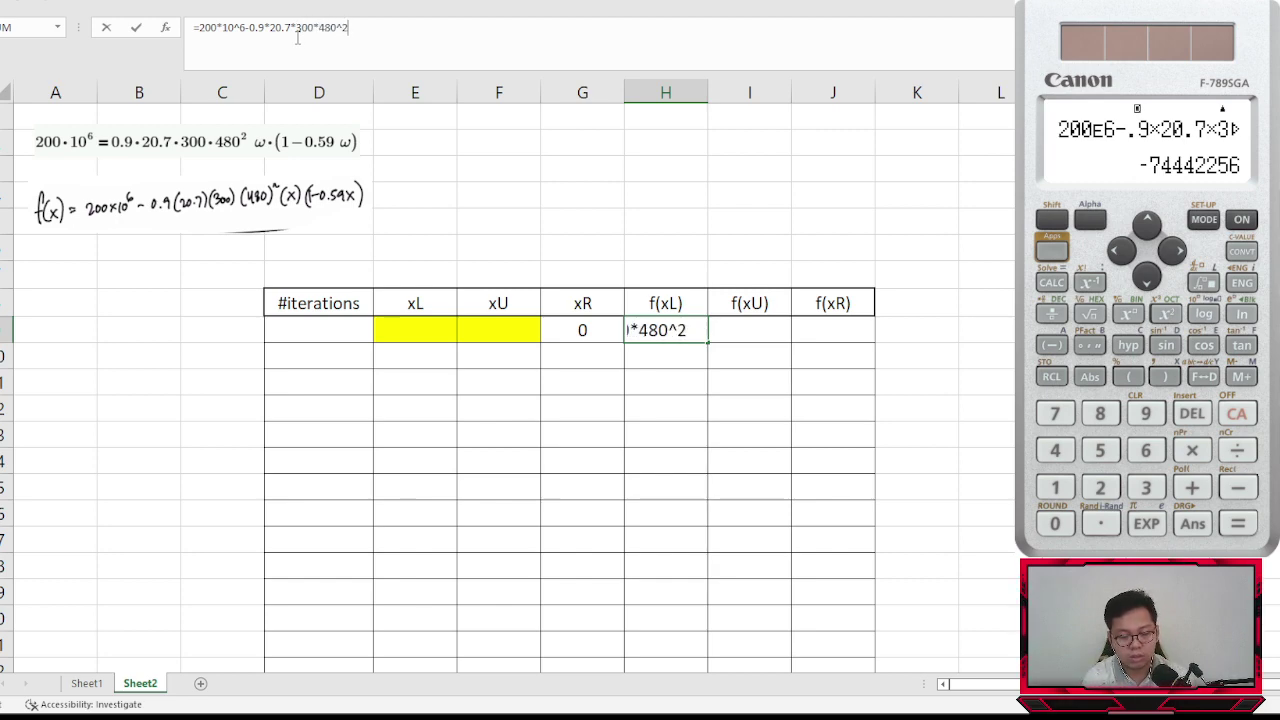
type(")")
key("Left")
key("Left")
key("Left")
type("(")
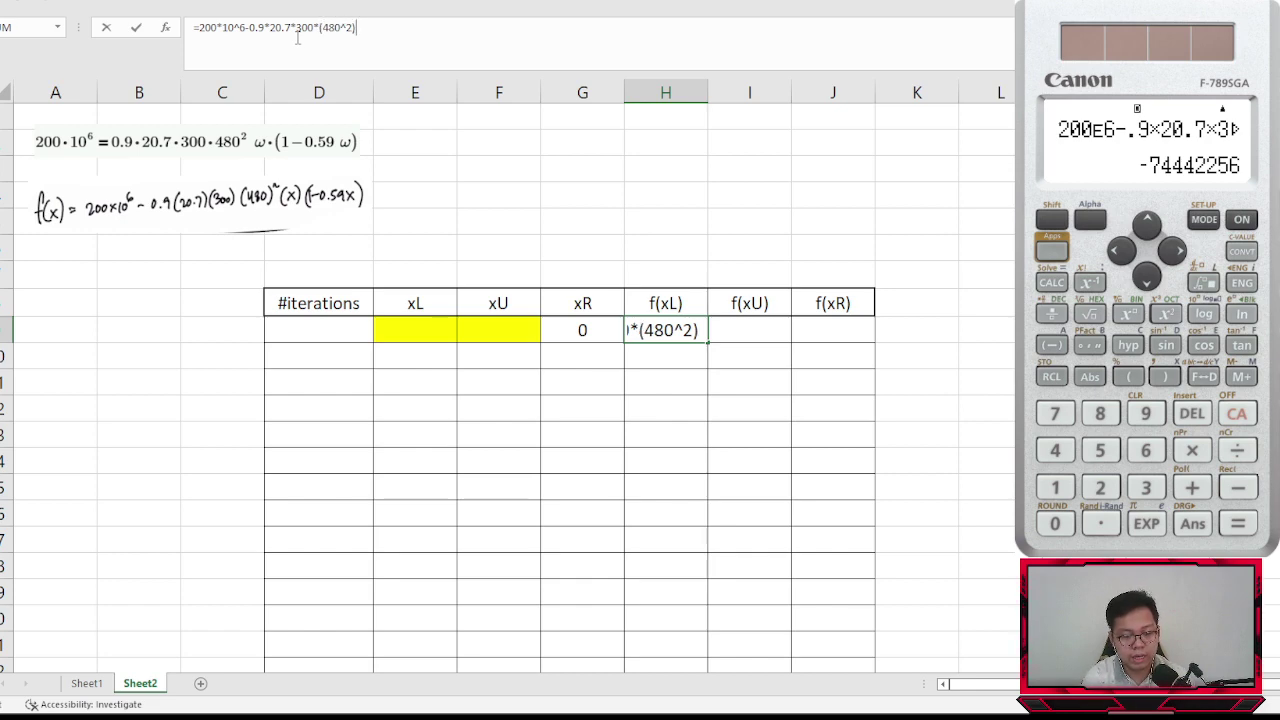
key("End")
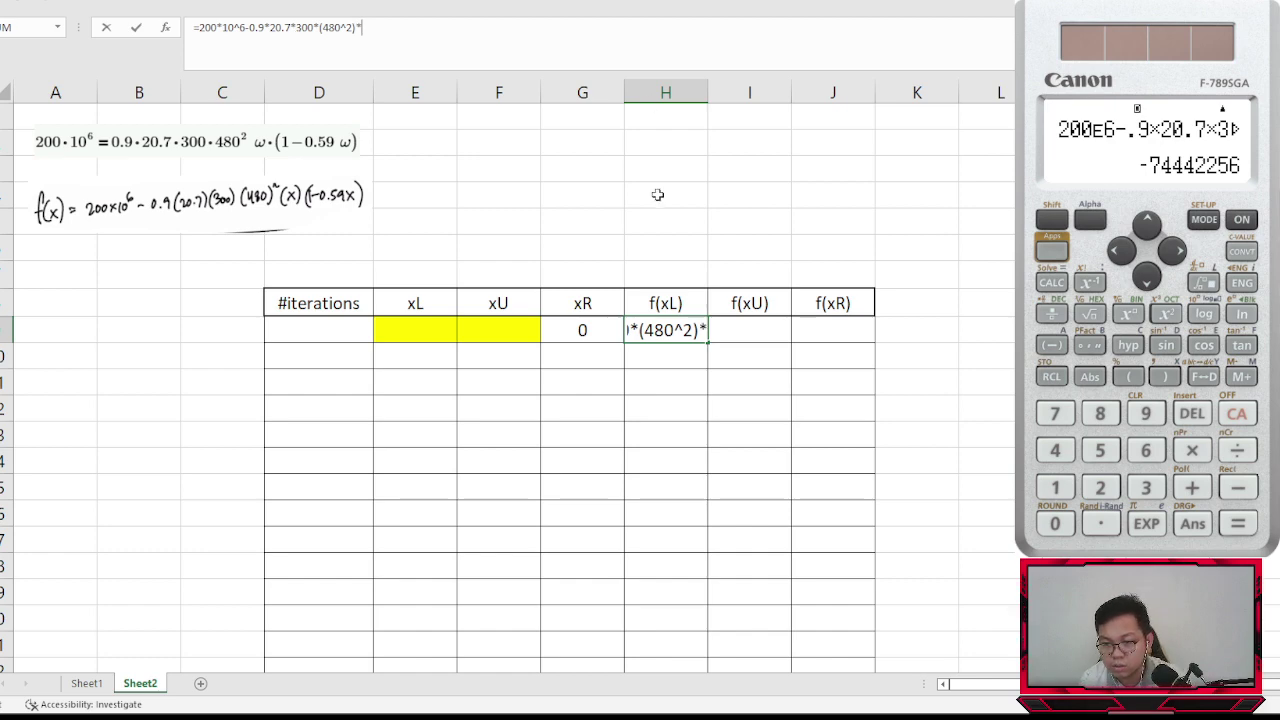
- Complete the f(xL) formula in H9 by appending *E9*(1-0.59*E9), referencing the xL cell
type("*")
left_click(417, 337)
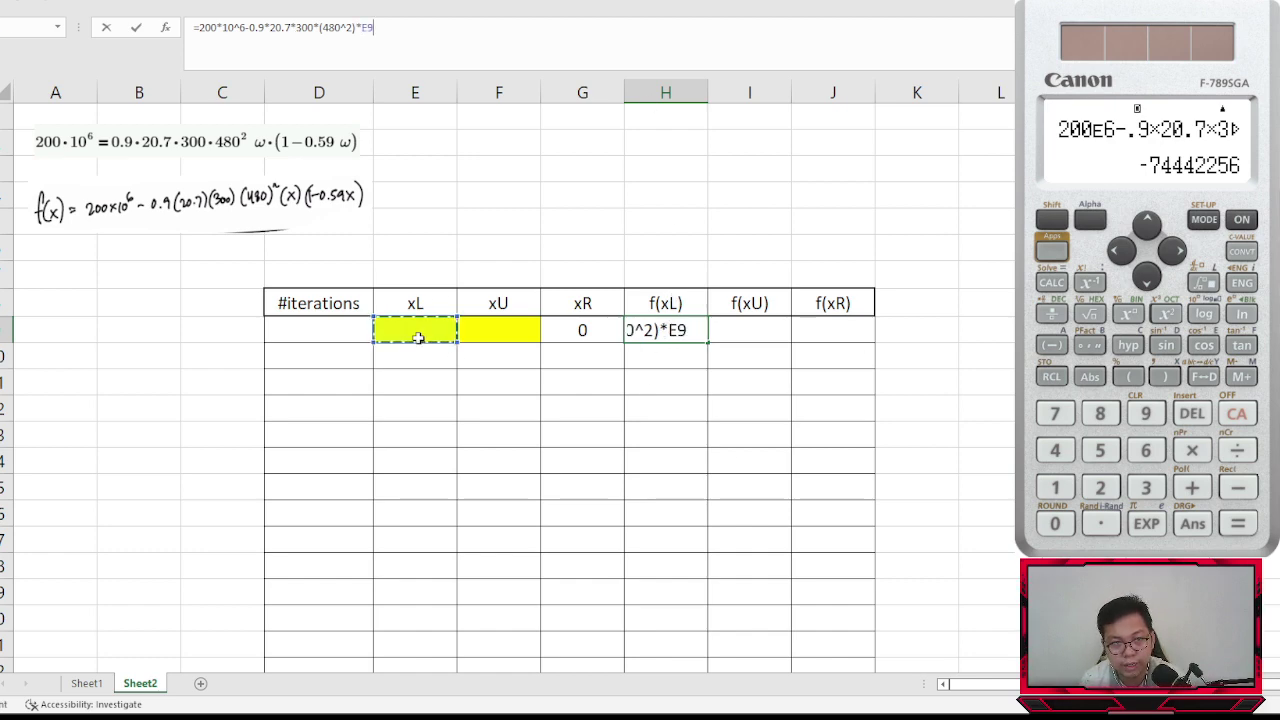
type("*(1-")
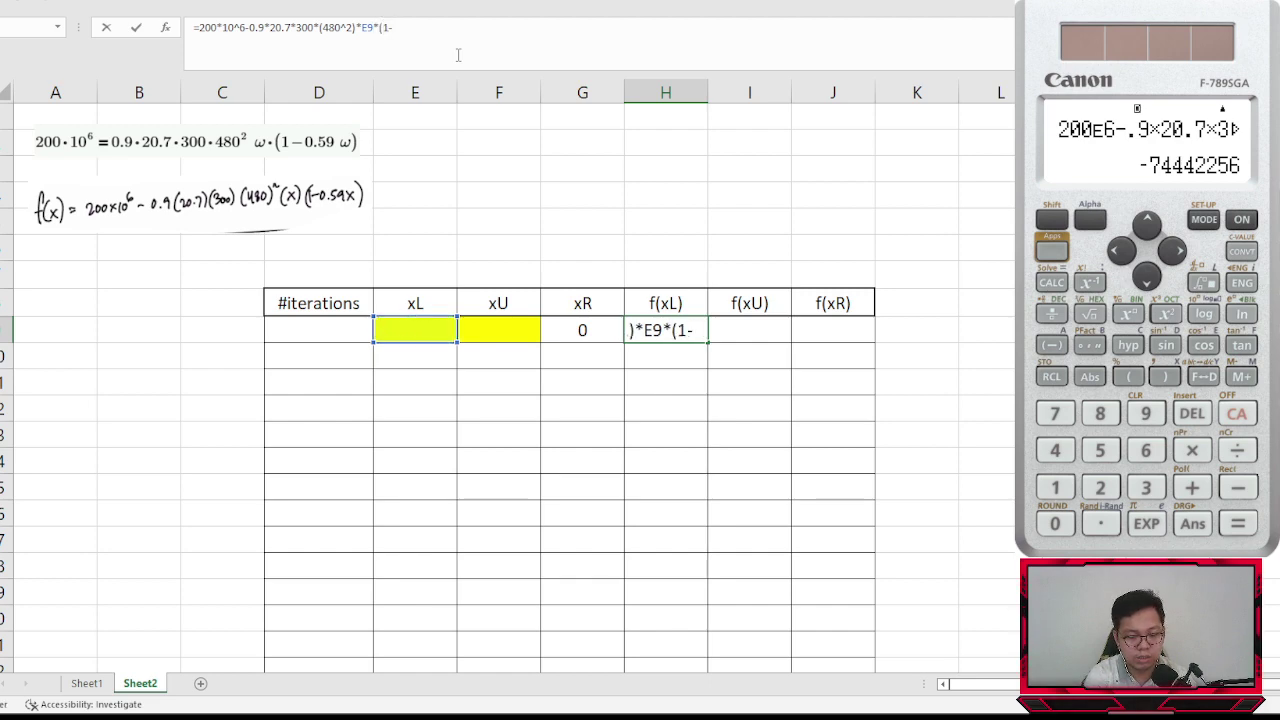
type("0.59")
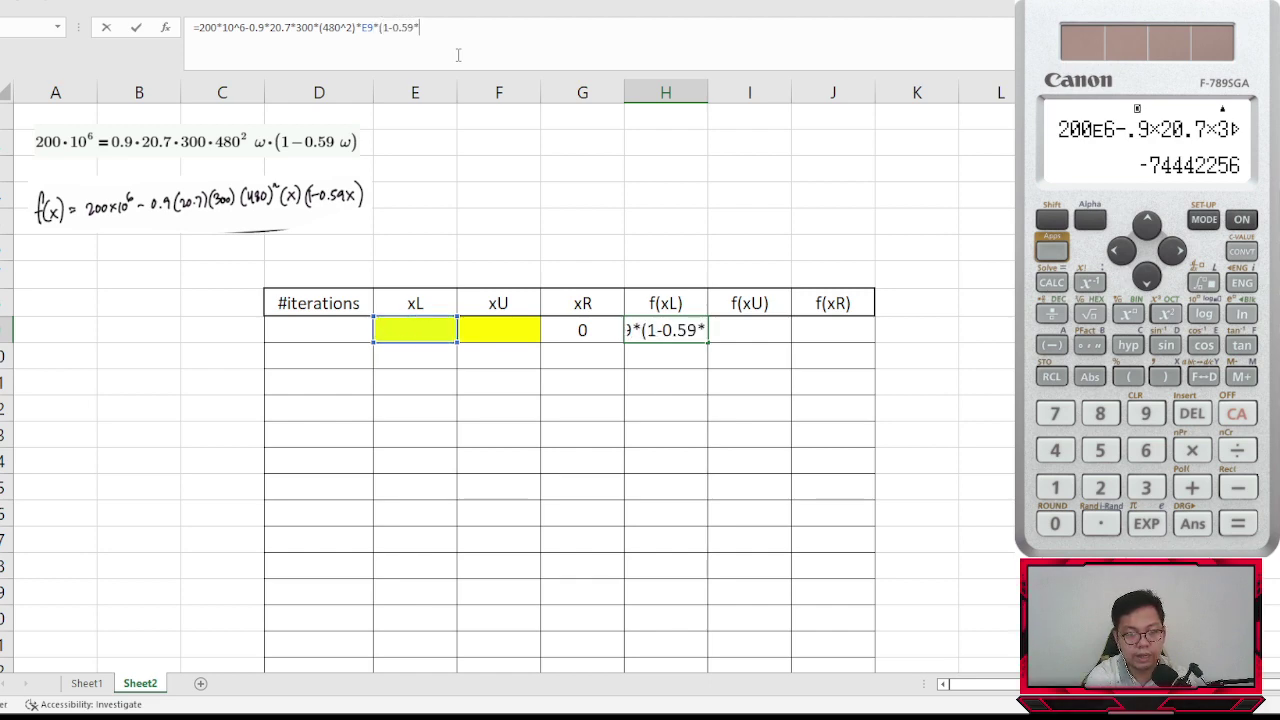
type("*")
left_click(422, 330)
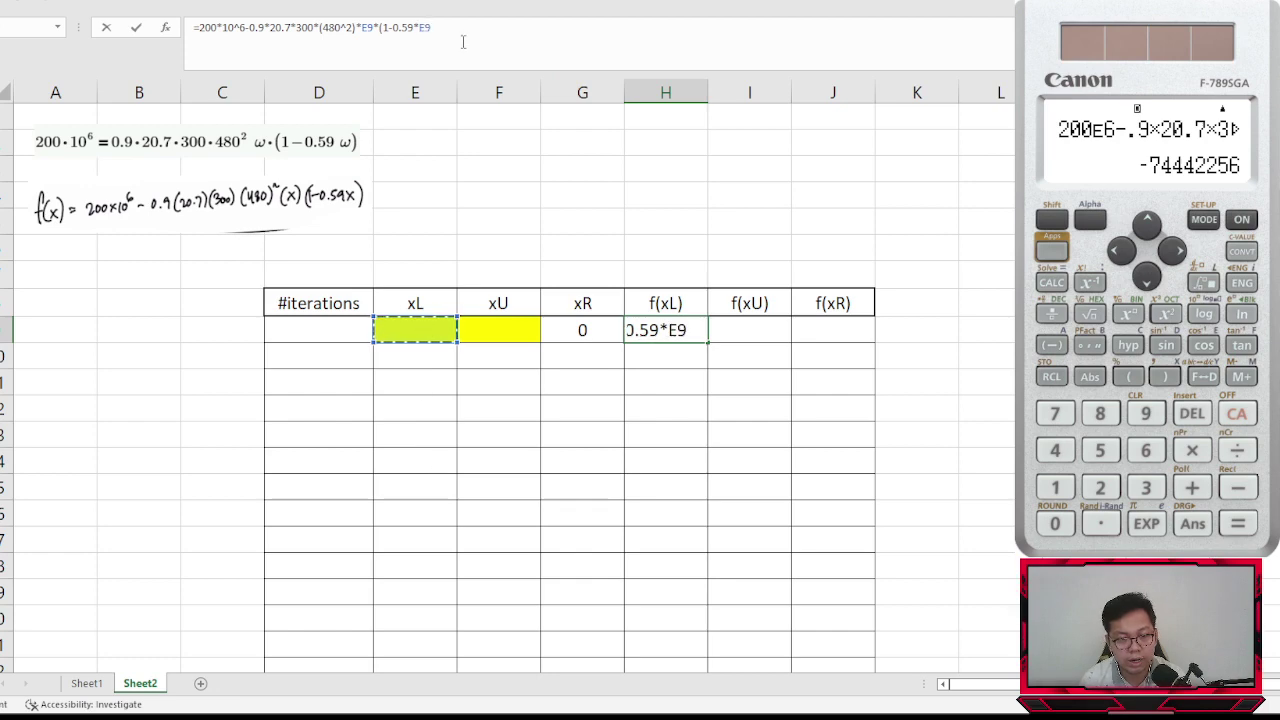
type(")")
key("Return")
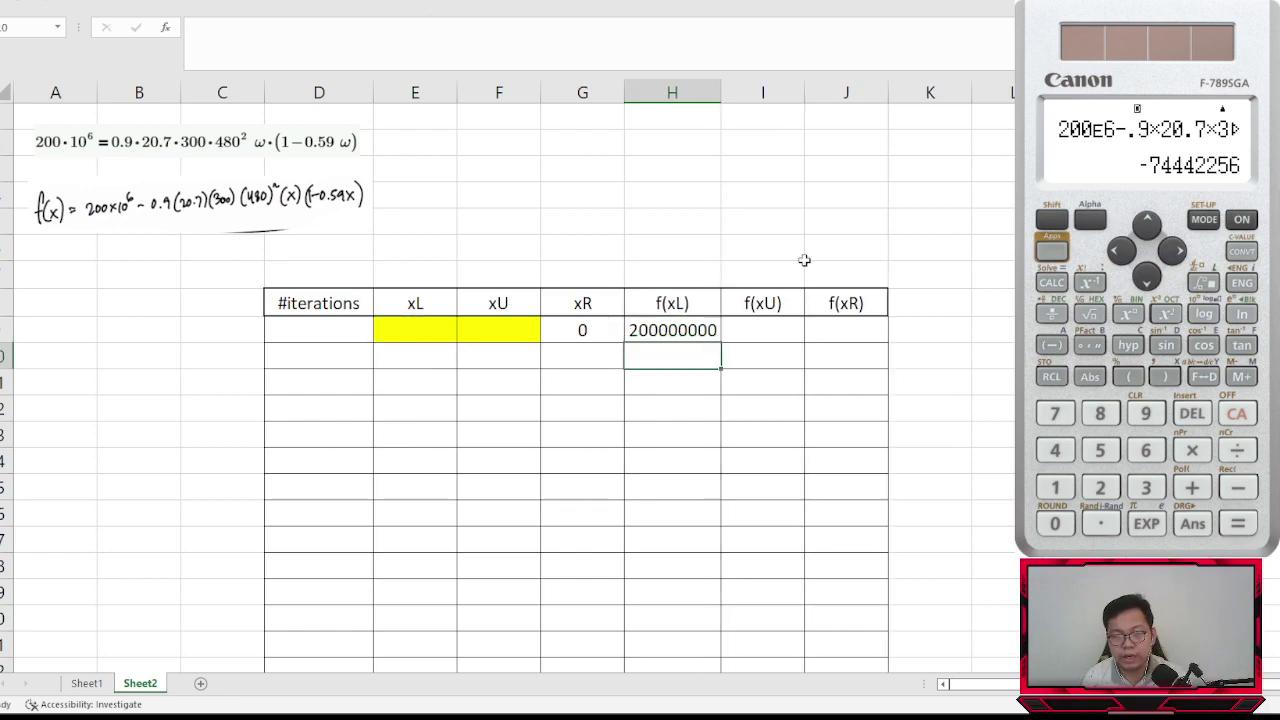
- Fill the H9 formula across to I9 and J9 and autofit the widths of columns H to J
left_click(685, 340)
left_click_drag(723, 344, 851, 349)
left_click(757, 446)
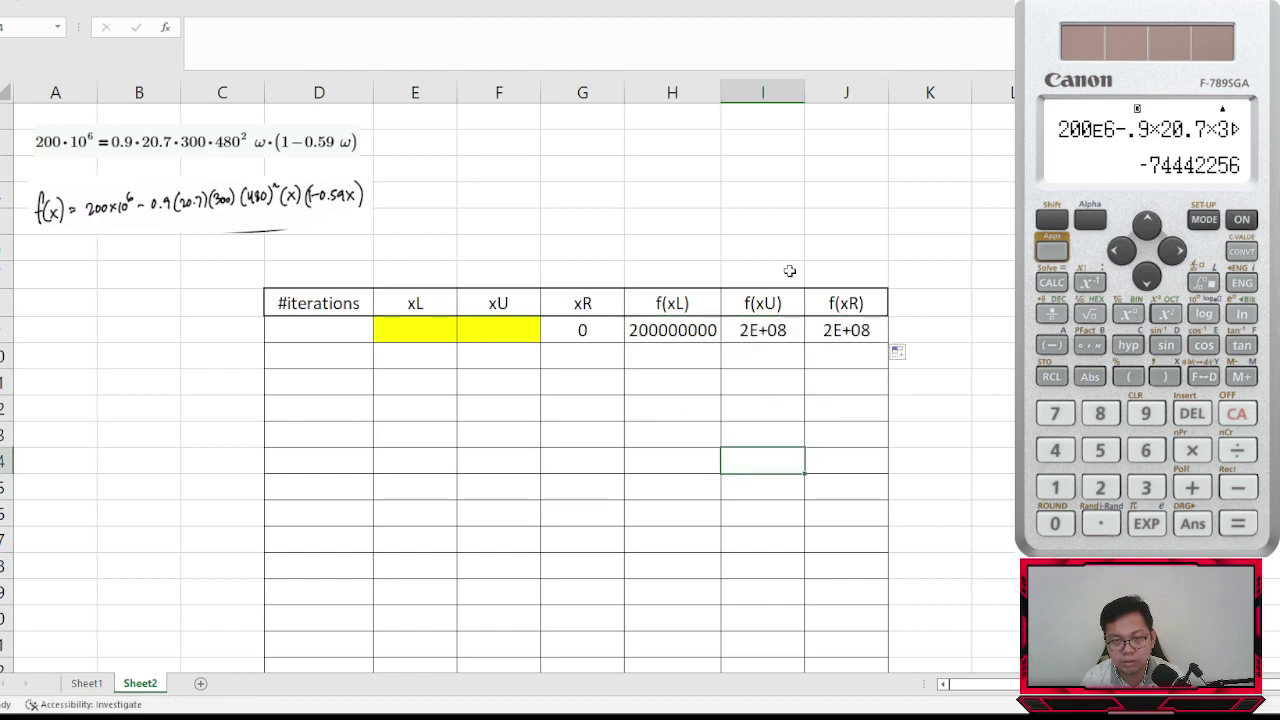
left_click_drag(672, 92, 851, 92)
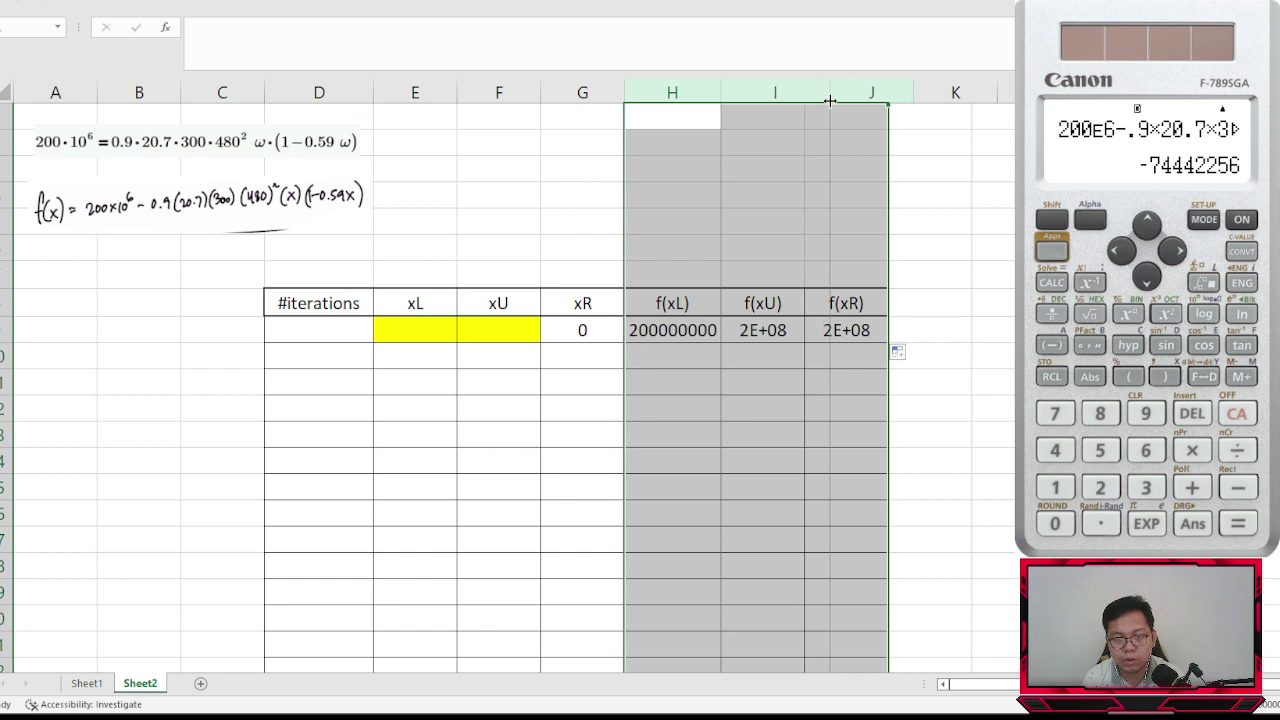
key("alt+h")
key("o")
key("i")
double_click(779, 333)
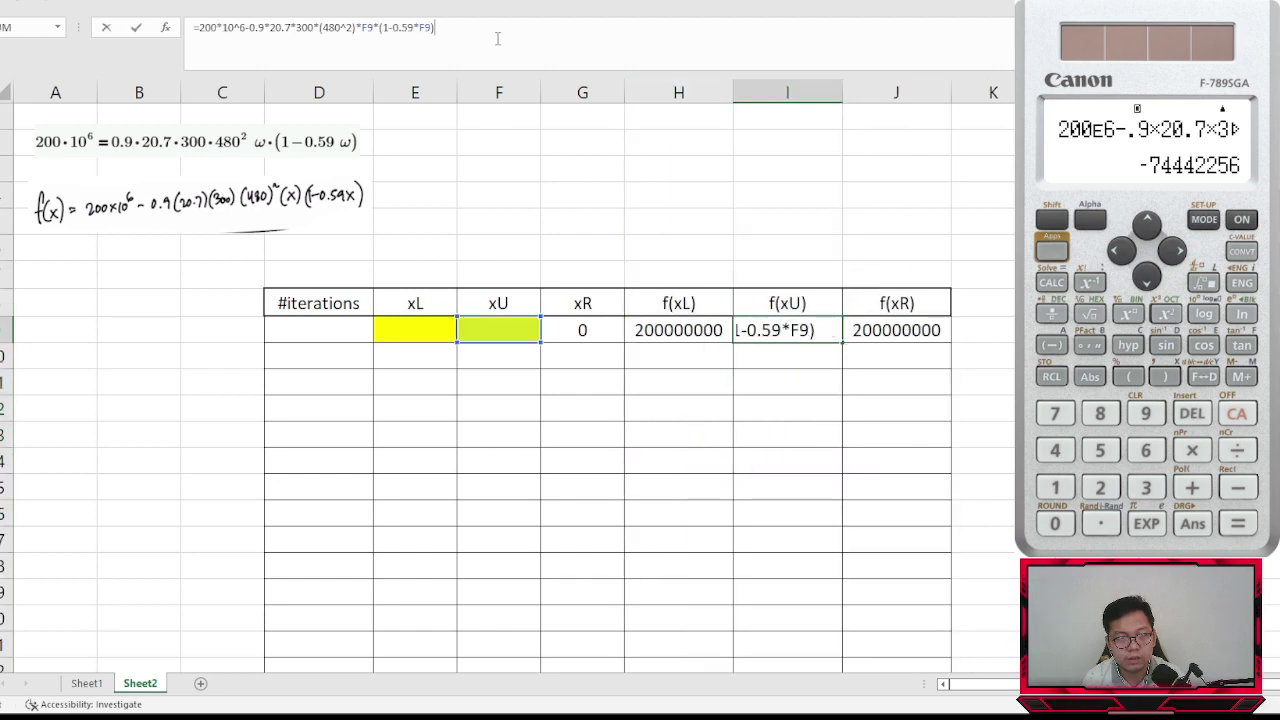
- Enter the starting bounds 0 for xL in E9 and 1 for xU in F9
left_click(423, 333)
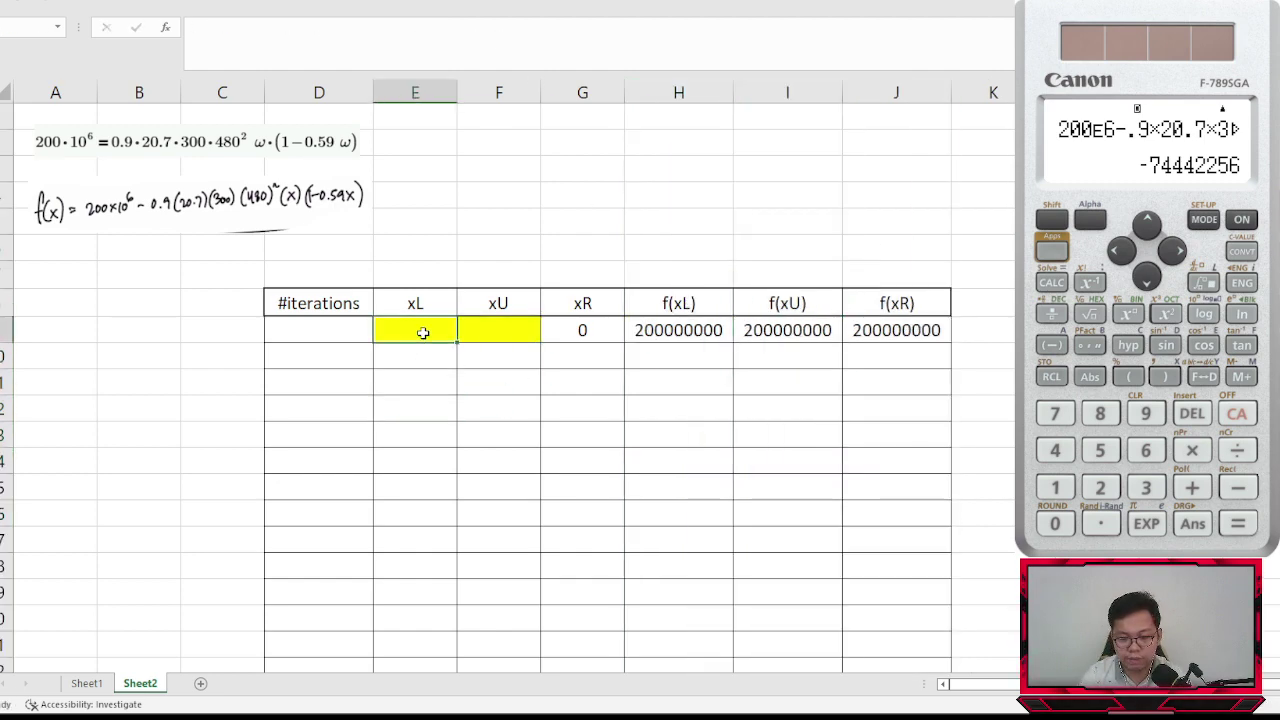
type("0")
key("Right")
type("1")
key("Return")
- Examine the signs of f(xL), f(xU) and f(xR) in row 9 alongside the corresponding x values
left_click(822, 336)
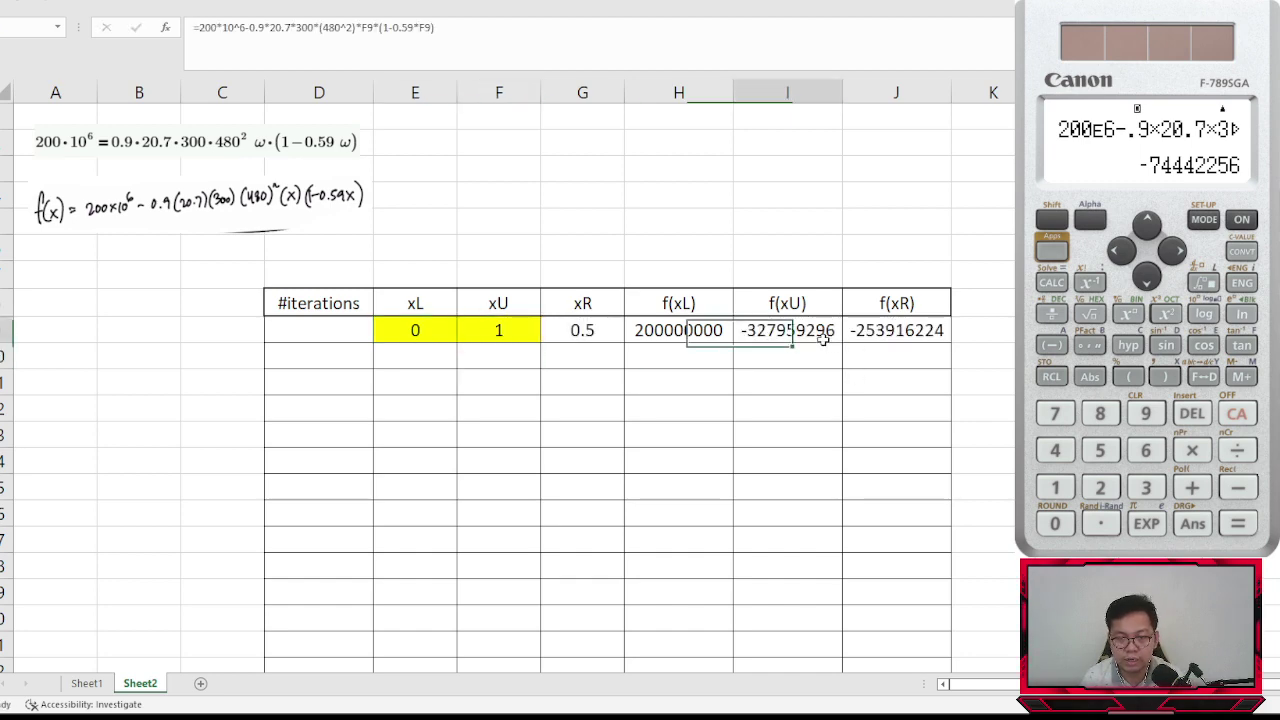
left_click(887, 331)
left_click(790, 325)
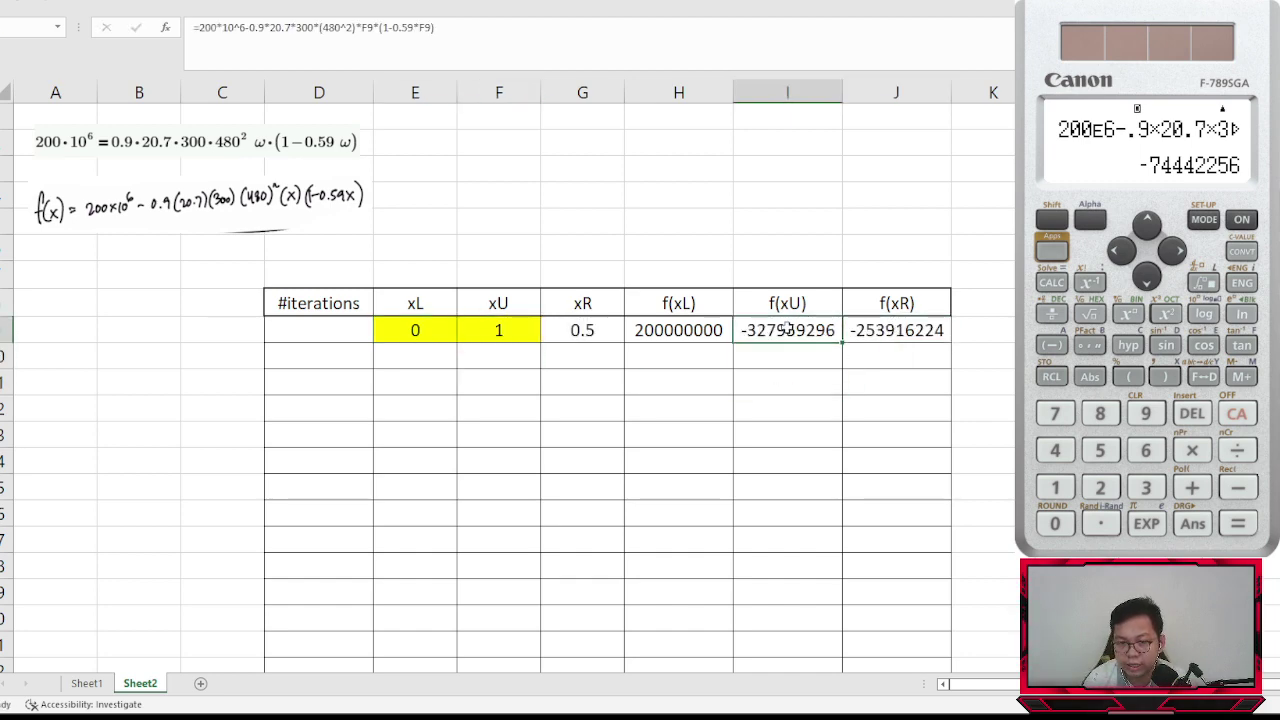
left_click(690, 331)
left_click(887, 326)
key("ctrl+c")
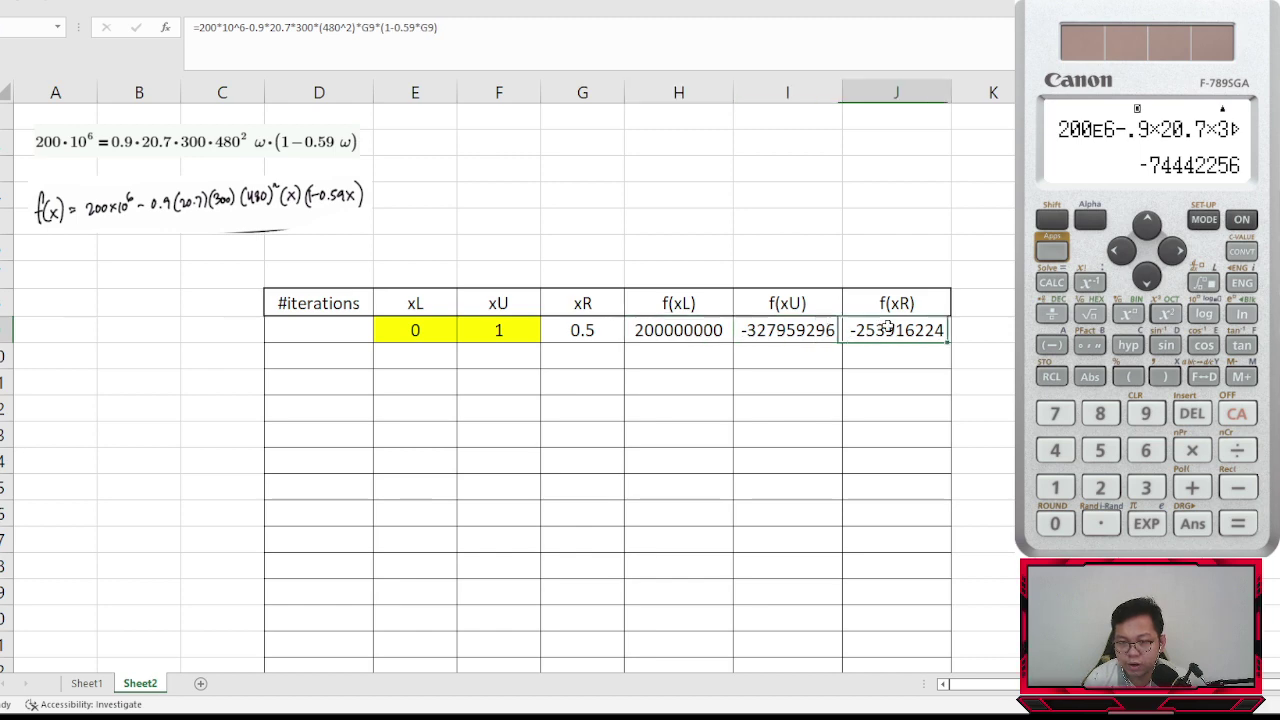
left_click(752, 333)
key("Return")
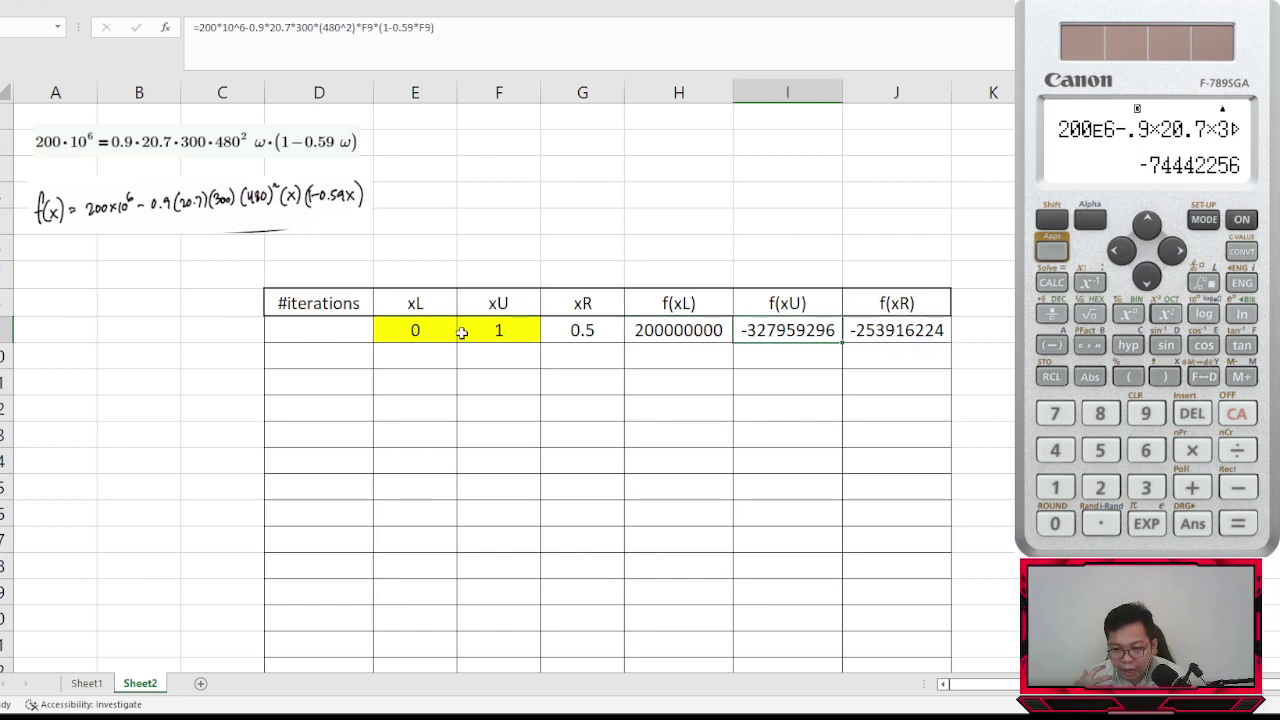
left_click(417, 331)
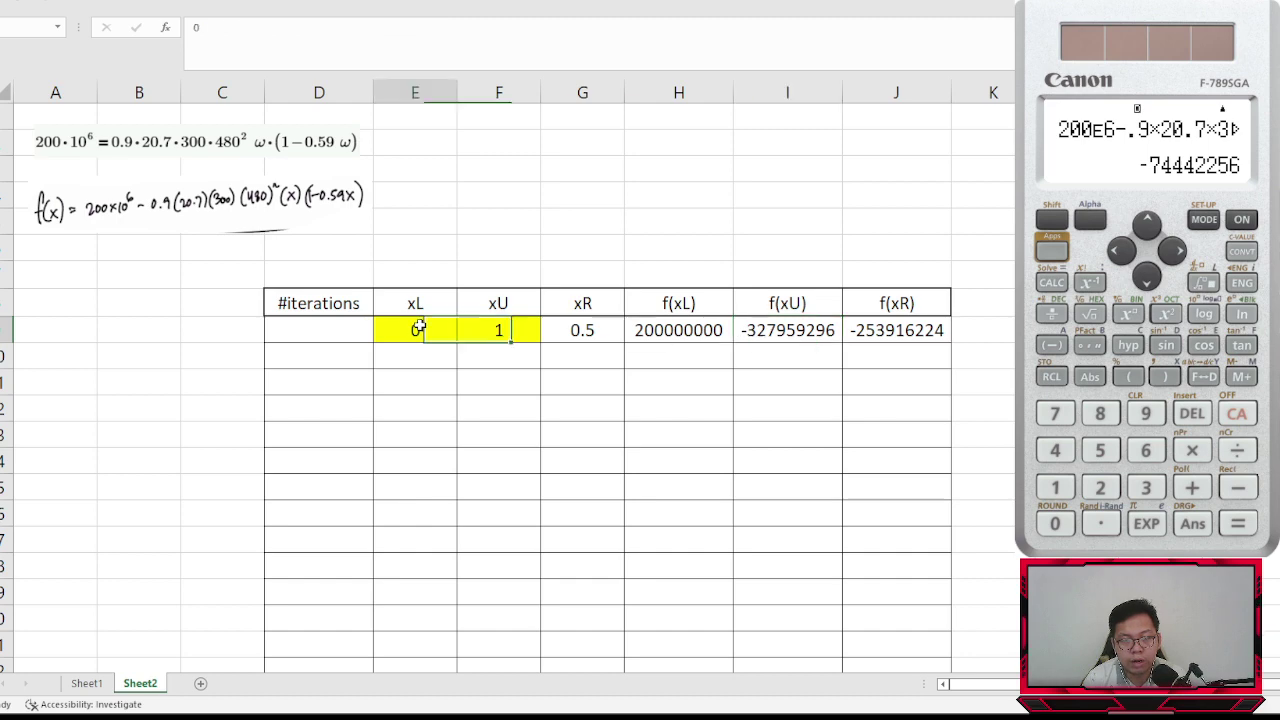
left_click(588, 331)
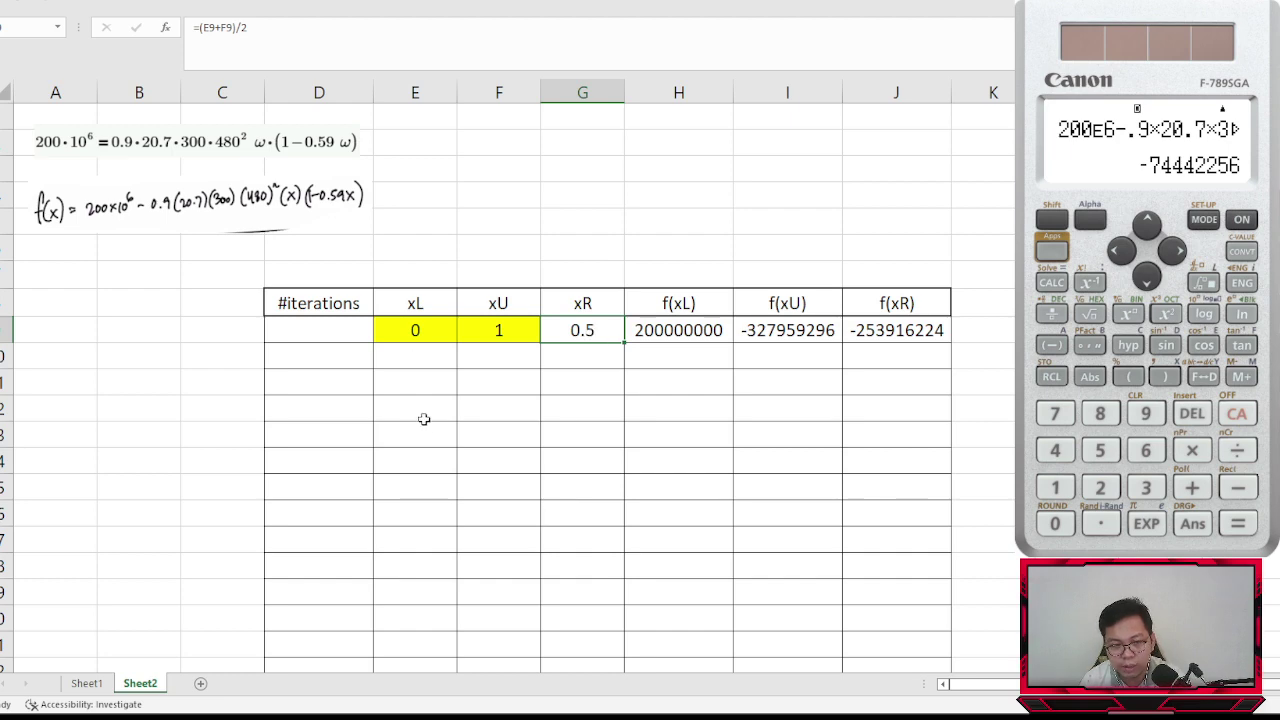
- Number the first two table rows 1 and 2 in cells D9 and D10 under #iterations
left_click(299, 435)
key("Up")
key("Up")
key("Up")
key("Up")
type("1")
key("Return")
type("2")
key("Return")
- Examine the first iteration's xL, xU and xR as candidates for the iteration 2 bounds in E10 and F10
left_click(417, 357)
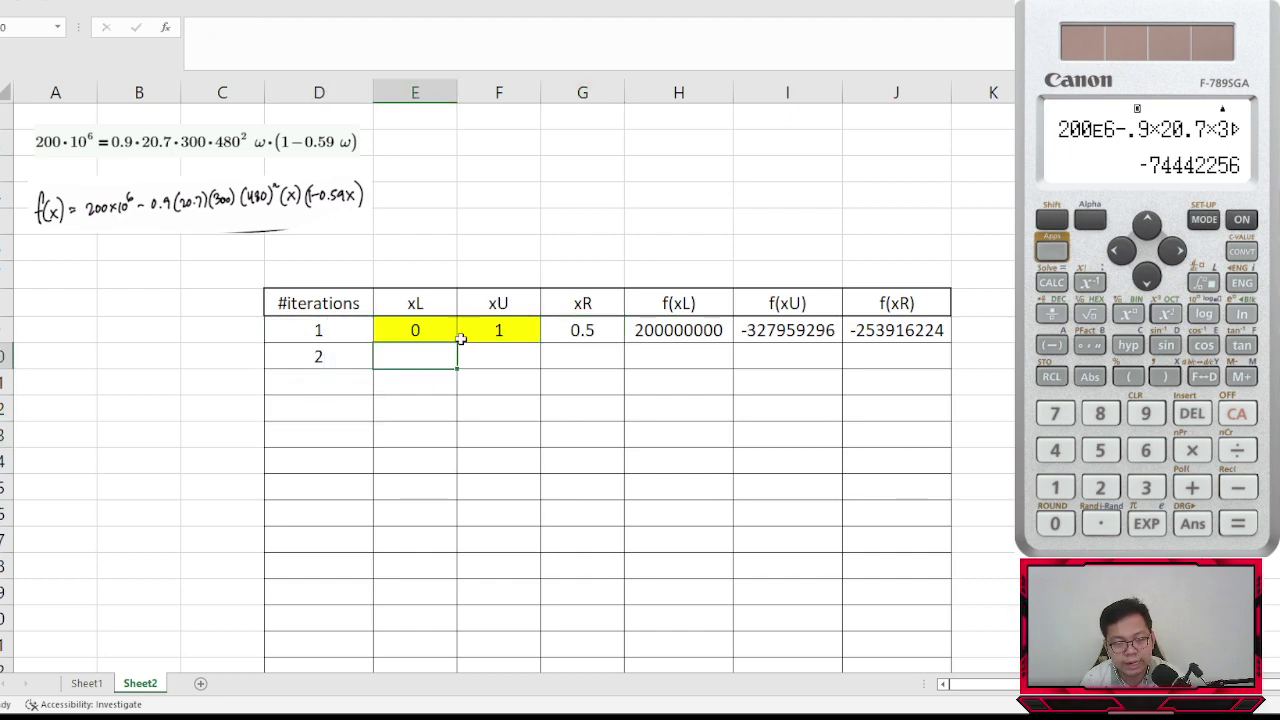
left_click(579, 335)
left_click(445, 355)
left_click(501, 357)
left_click(425, 364)
left_click(468, 350)
left_click(418, 352)
left_click(442, 334)
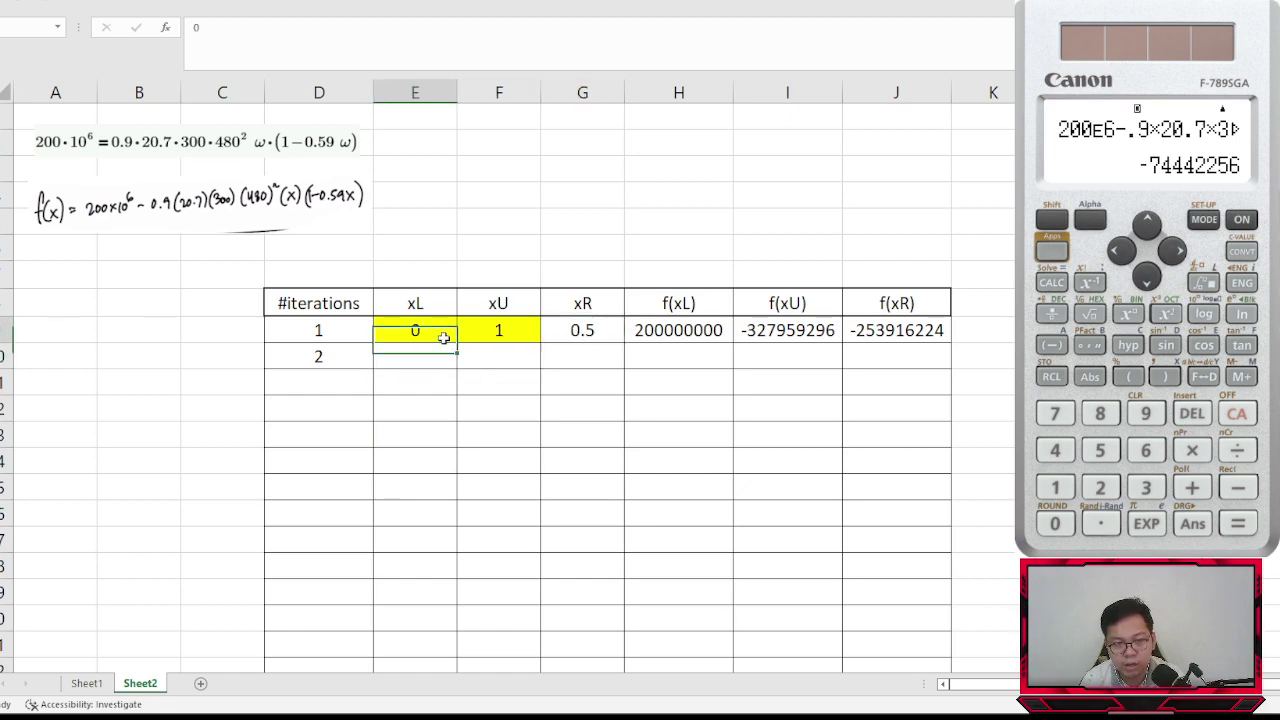
left_click(502, 368)
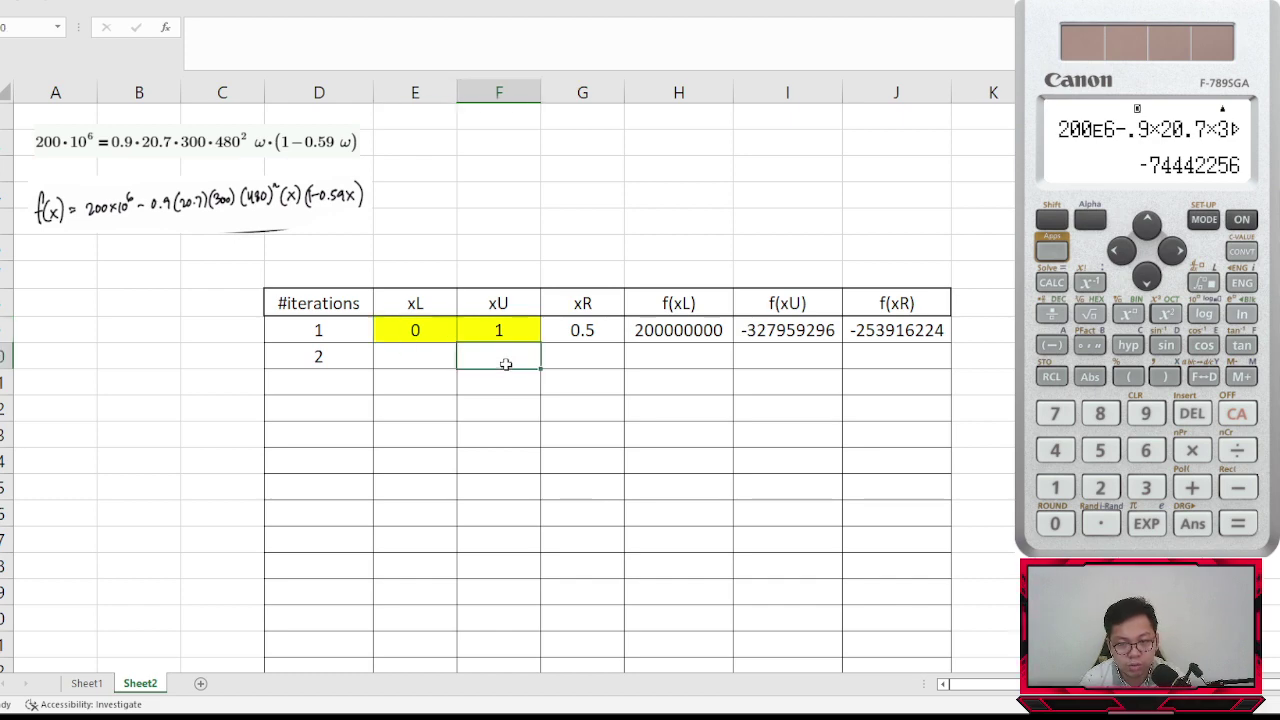
double_click(553, 338)
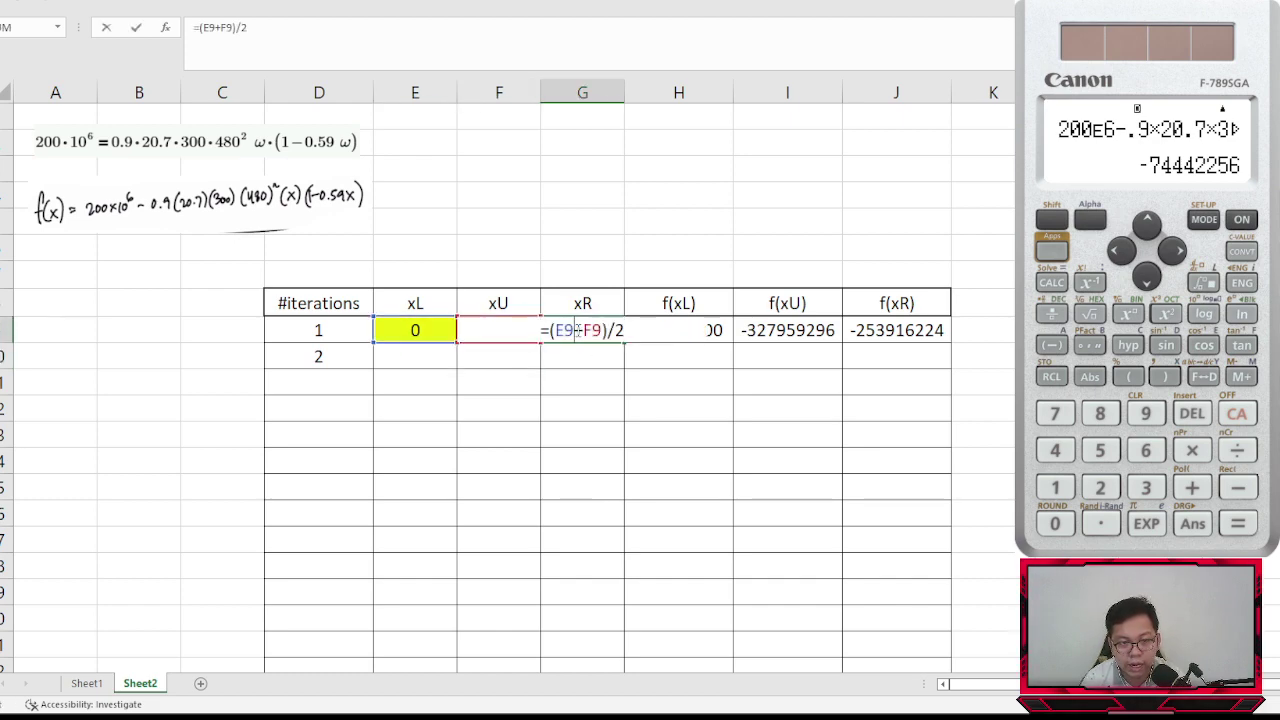
key("Escape")
- Compare f(xL) with f(xR) in row 9 to determine which bound in row 10 takes the xR value
left_click(505, 359)
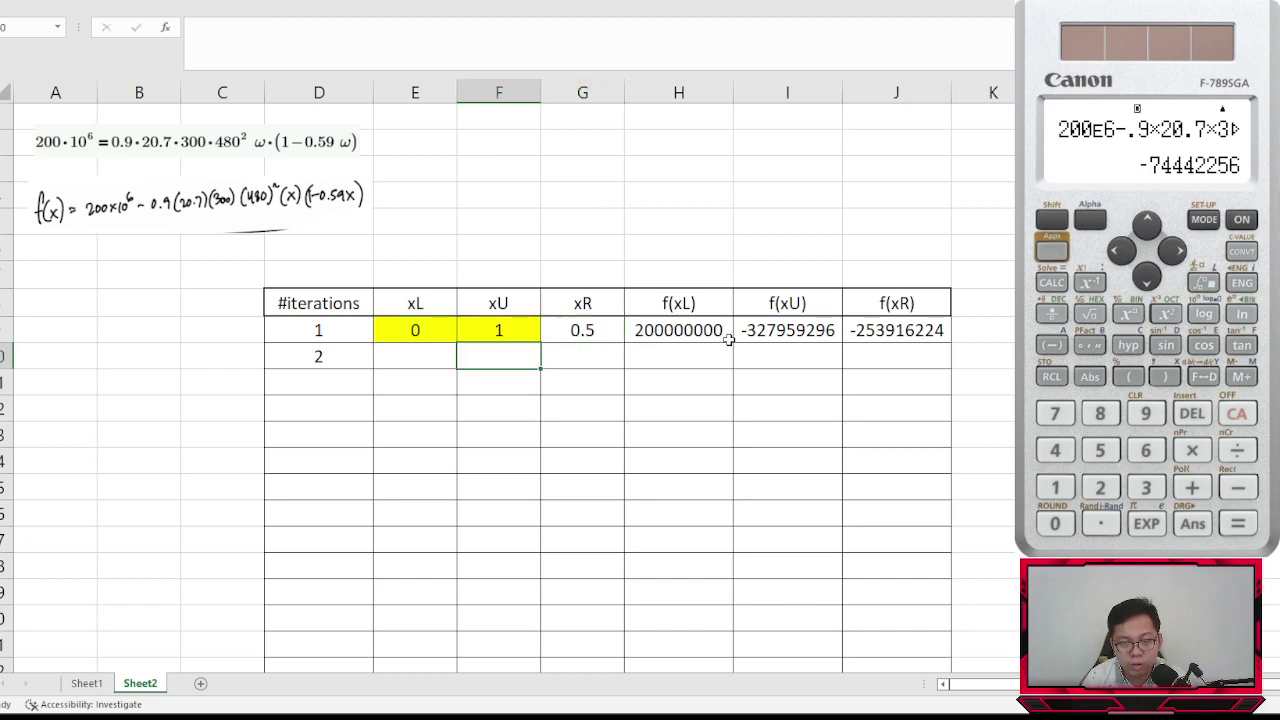
left_click(689, 334)
left_click(905, 336)
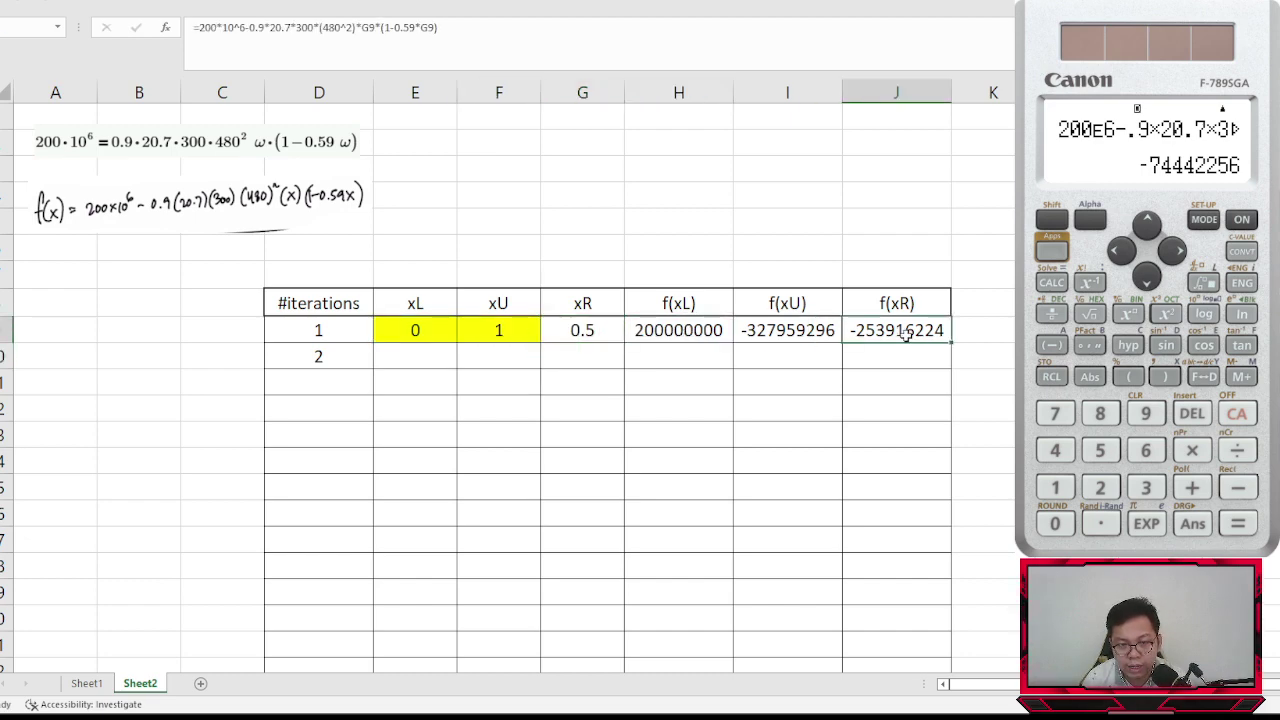
left_click(590, 330)
left_click(499, 360)
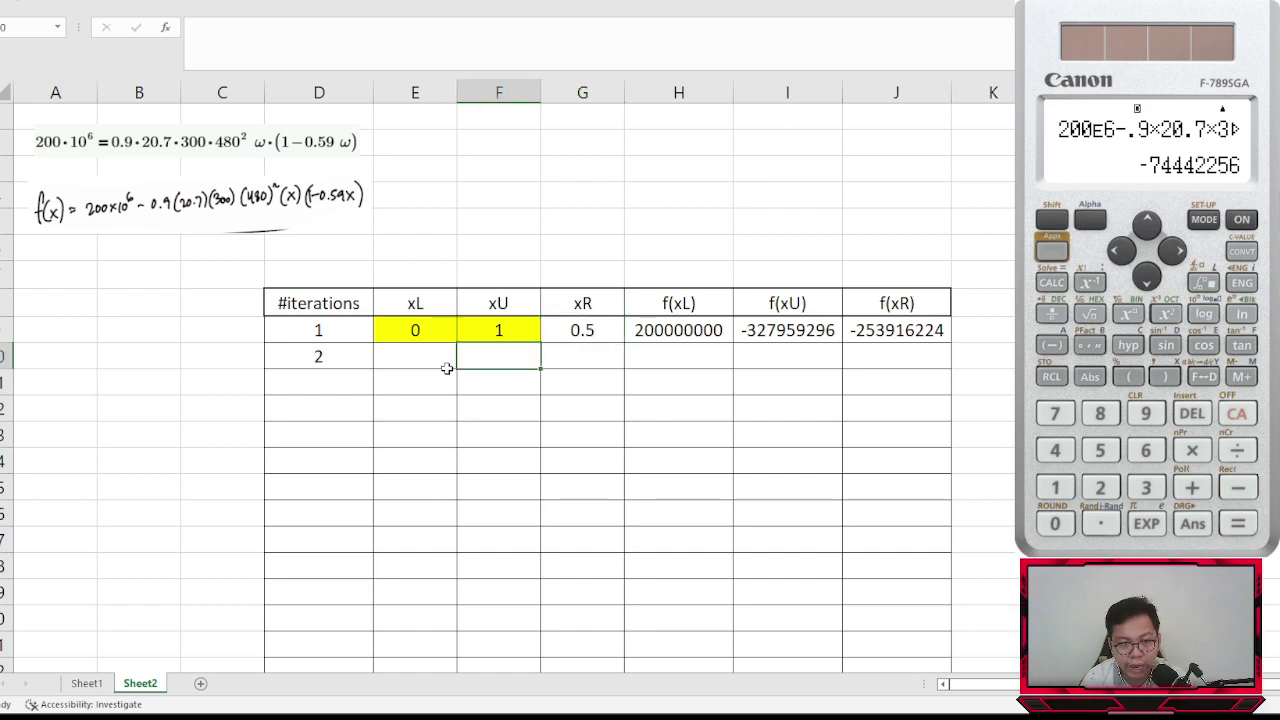
left_click(584, 326)
left_click(427, 367)
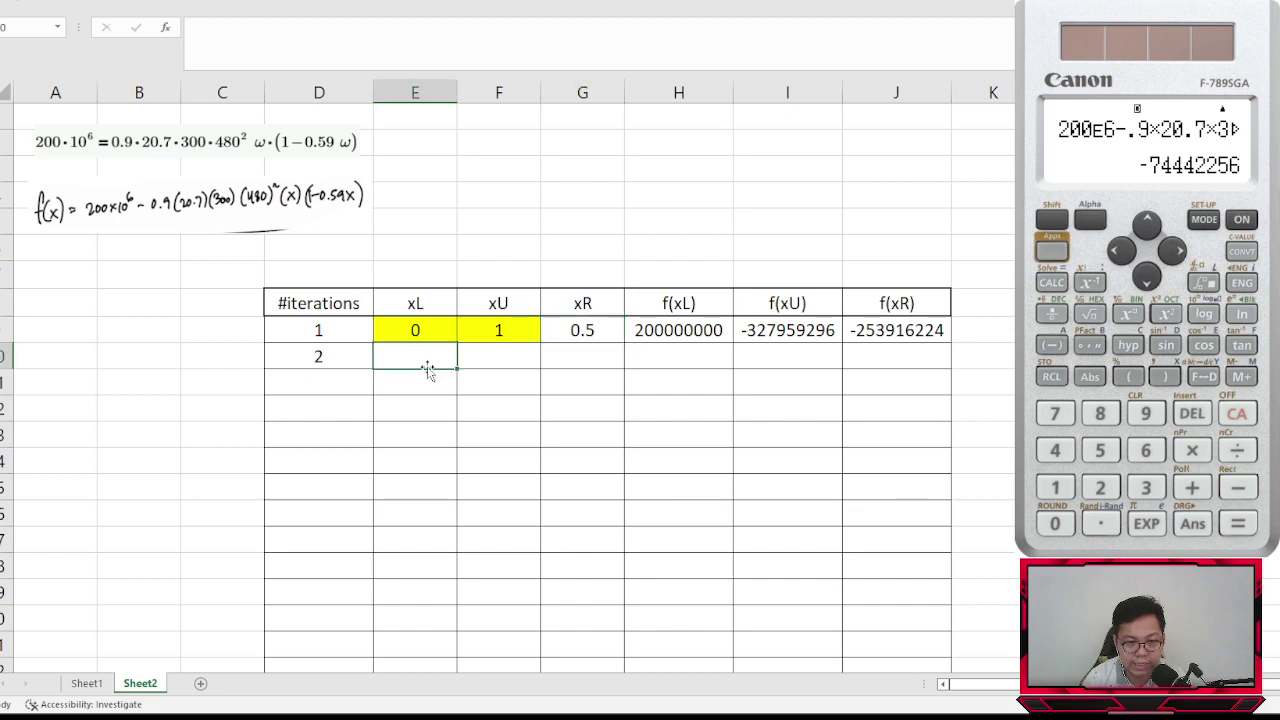
left_click(415, 462)
left_click(408, 490)
left_click(407, 359)
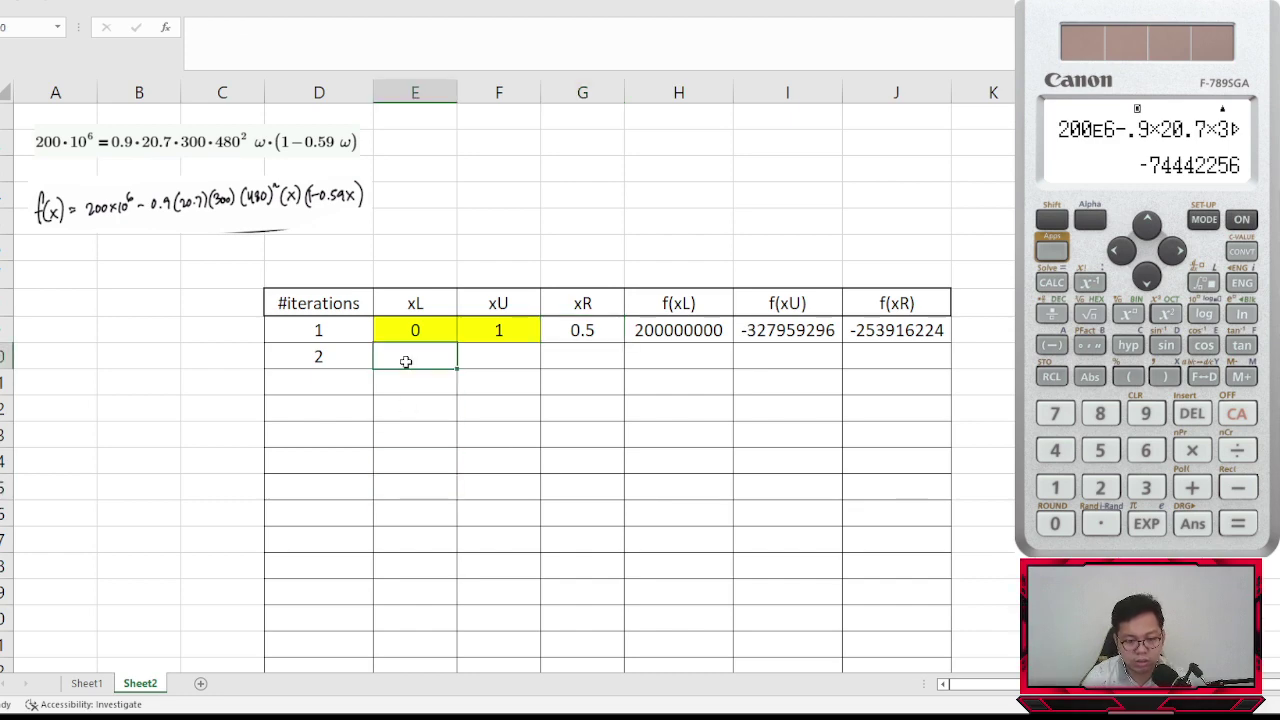
- Enter =IF(H9*J9>0,G9,E9) in E10 to pick iteration 2's xL from the first iteration's xR or xL
type("=if(")
left_click(690, 326)
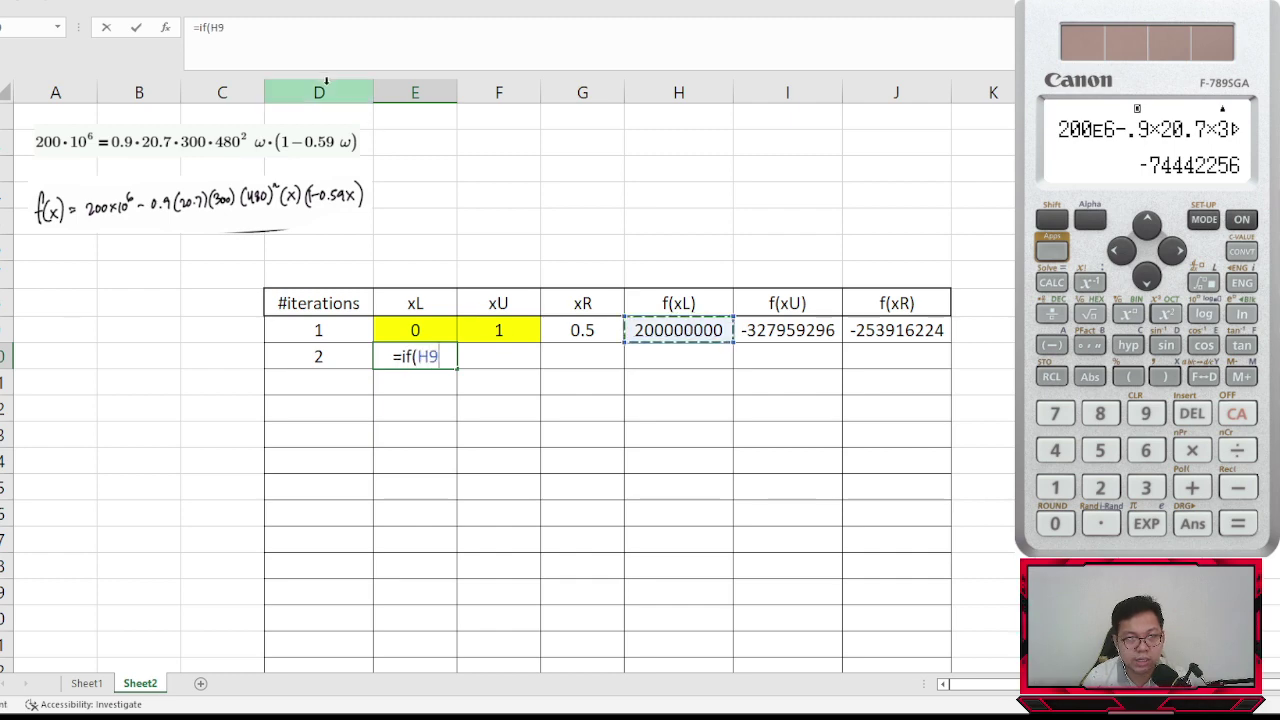
left_click(323, 44)
type("*")
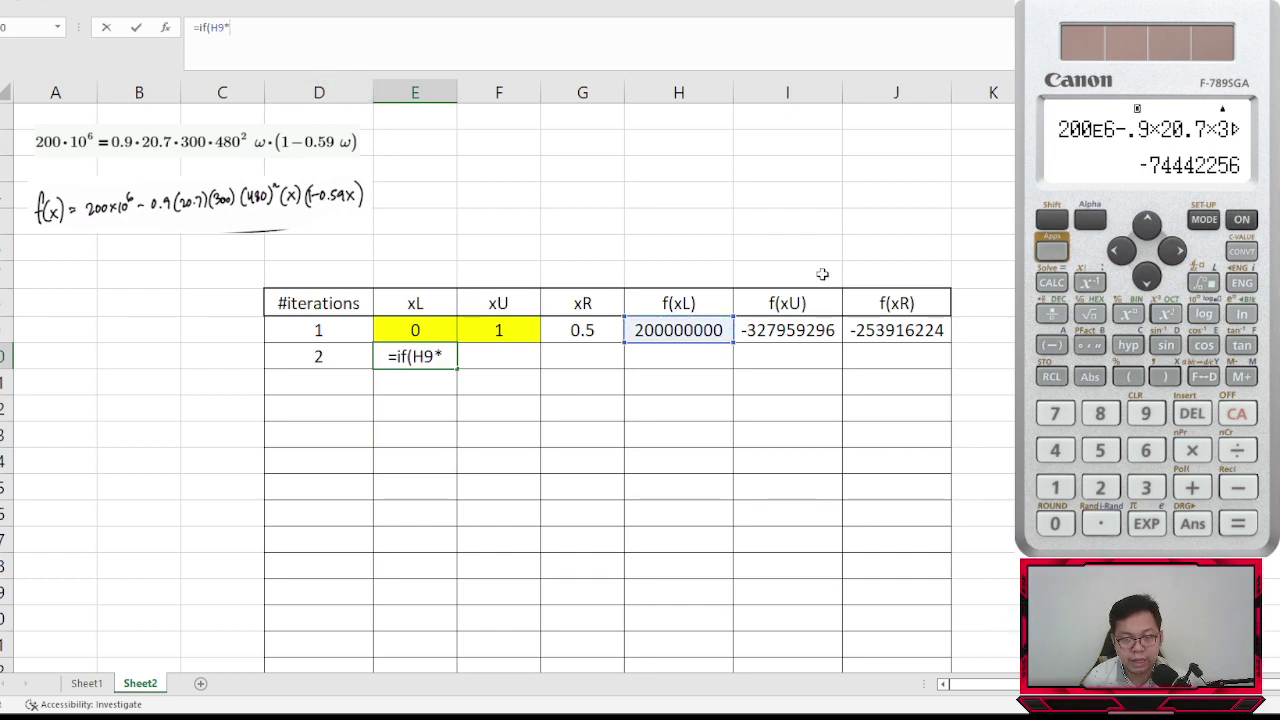
left_click(865, 327)
type(">0")
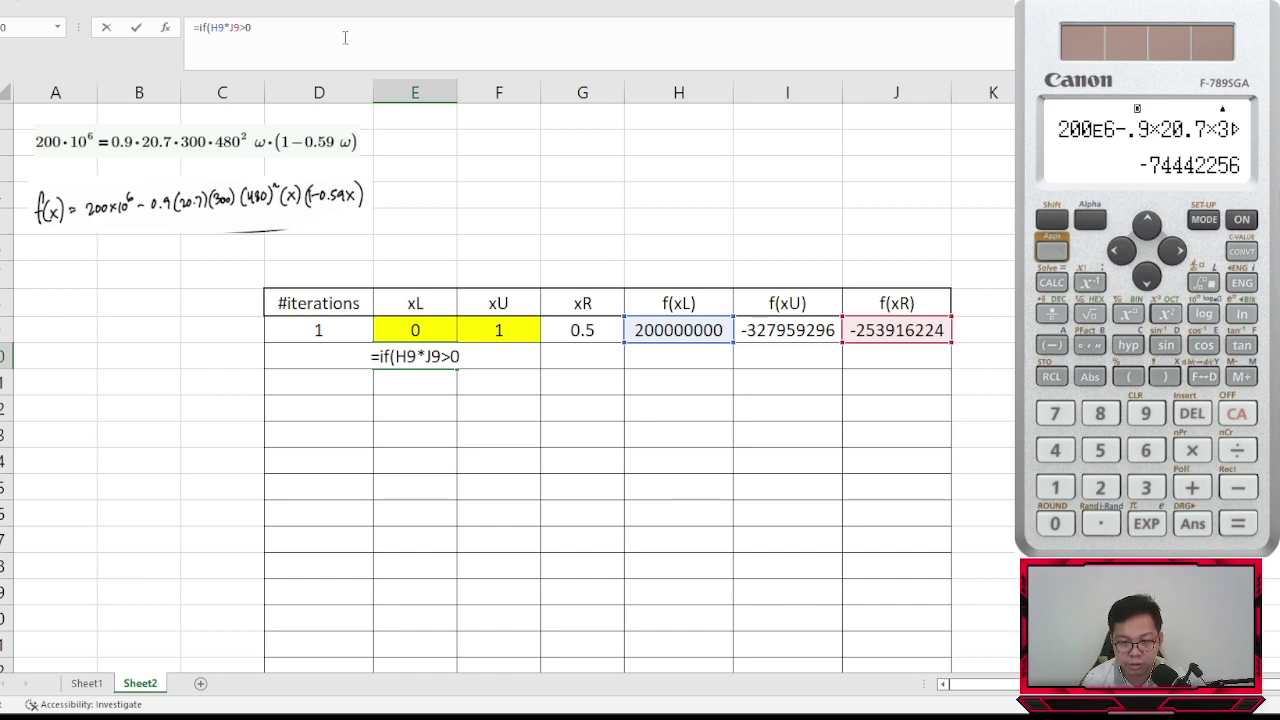
type(",")
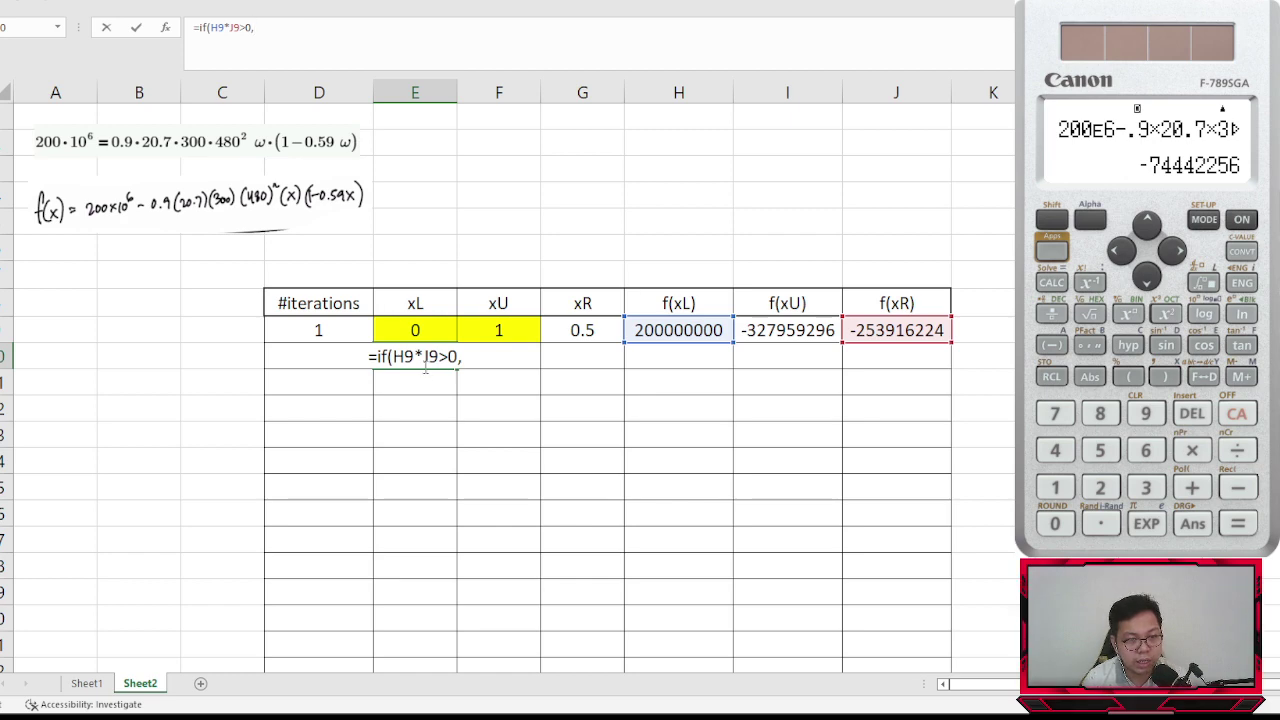
left_click(576, 330)
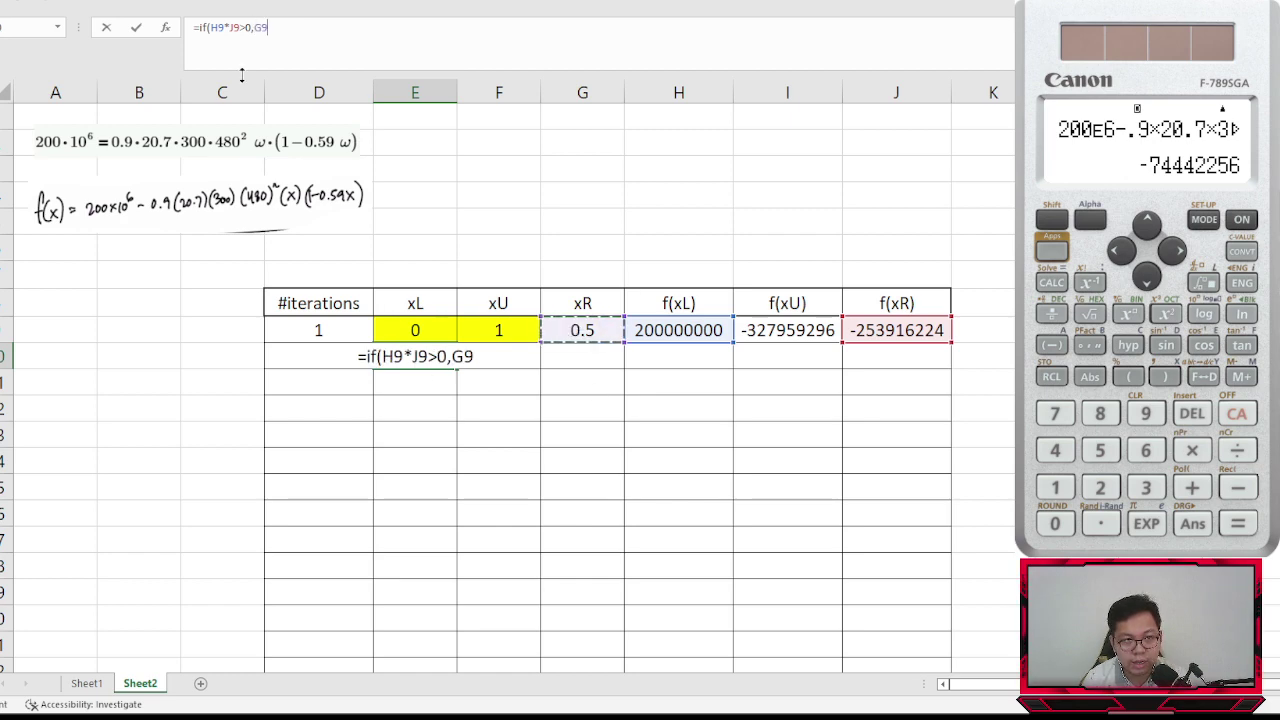
type(",")
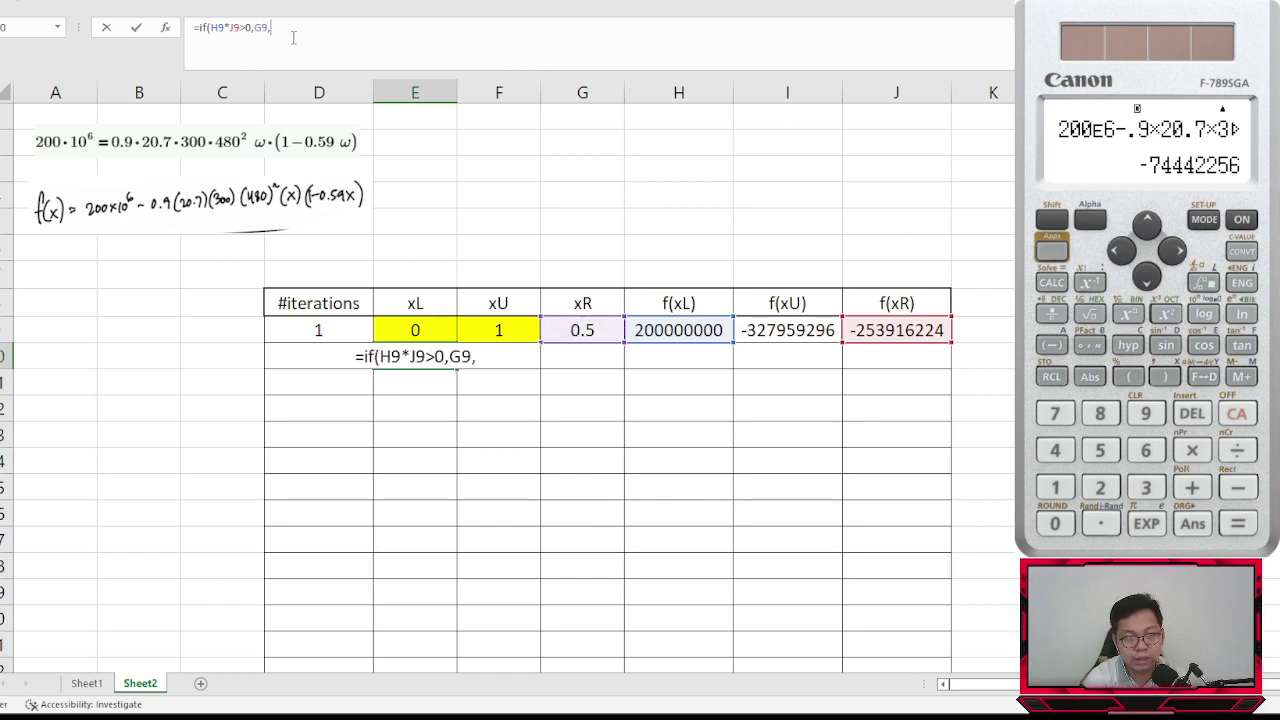
left_click(433, 328)
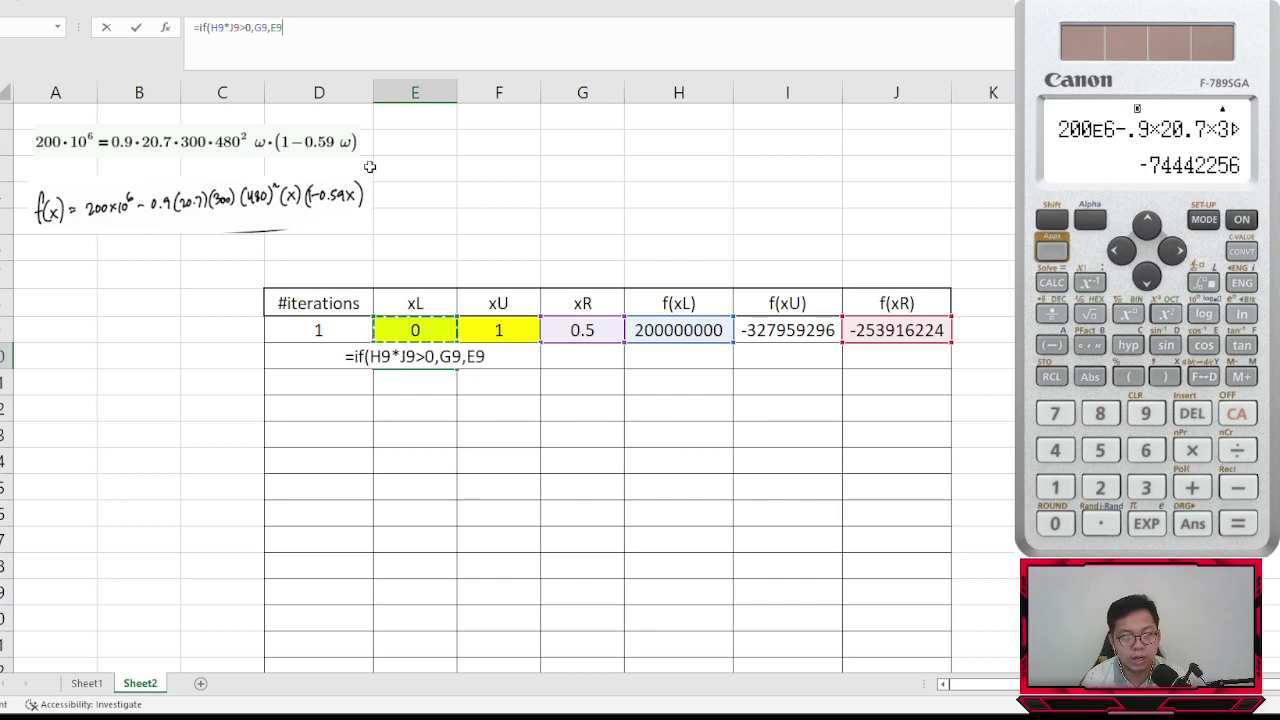
type(")")
key("Return")
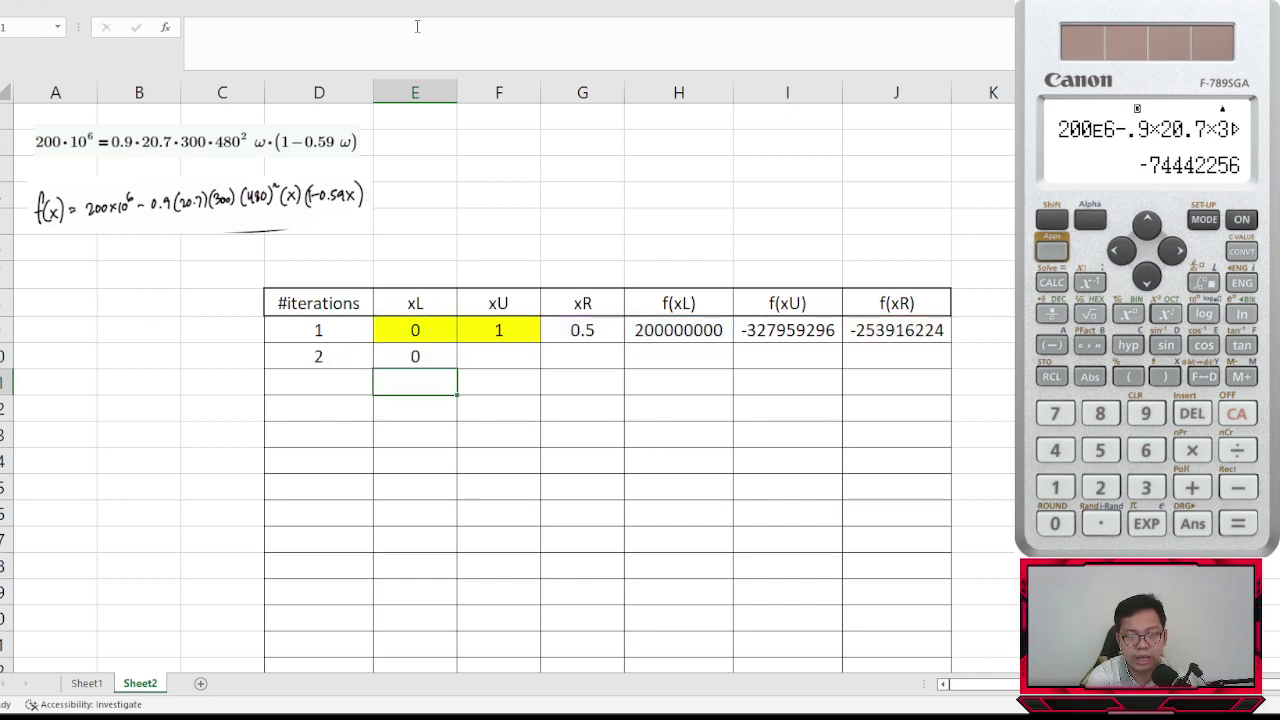
- Compare iteration 2's xL in E10 with xL in E9, and examine f(xL) and f(xR) in row 9
left_click(437, 357)
left_click(441, 325)
left_click(439, 355)
left_click(445, 336)
left_click(443, 357)
left_click(443, 338)
left_click(443, 360)
left_click(443, 337)
left_click(449, 346)
left_click(447, 339)
left_click(449, 357)
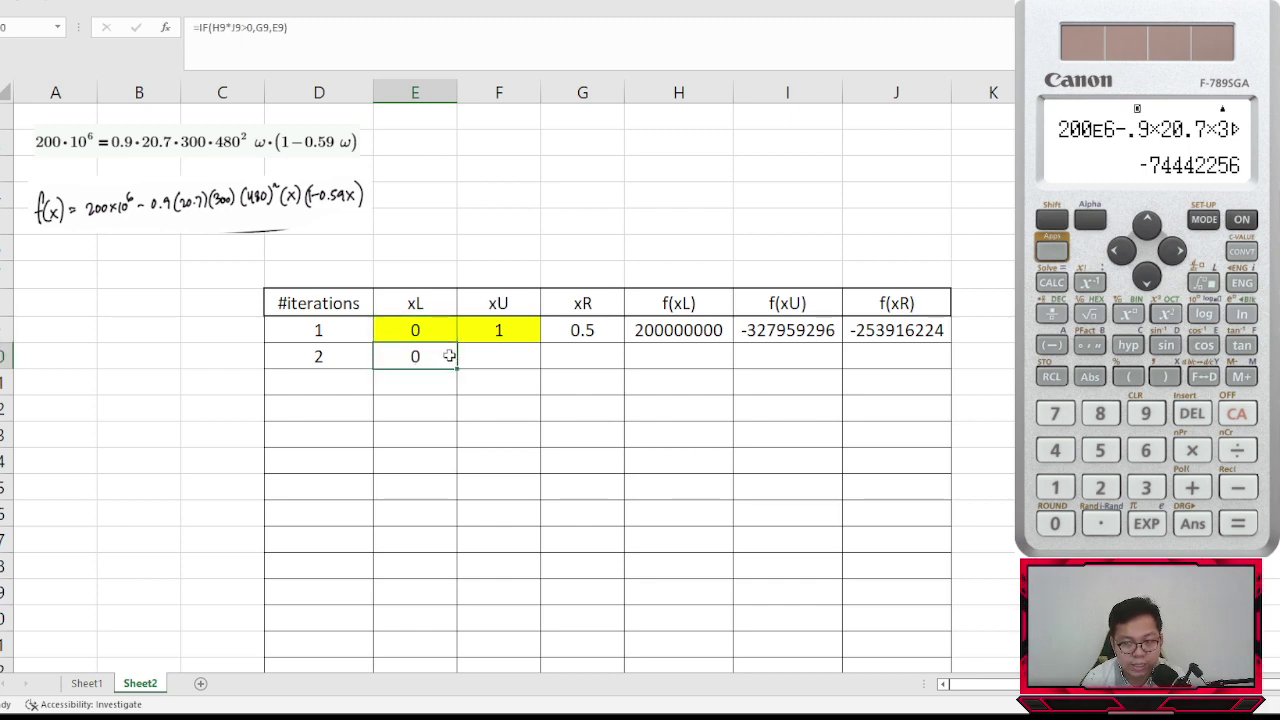
left_click(655, 337)
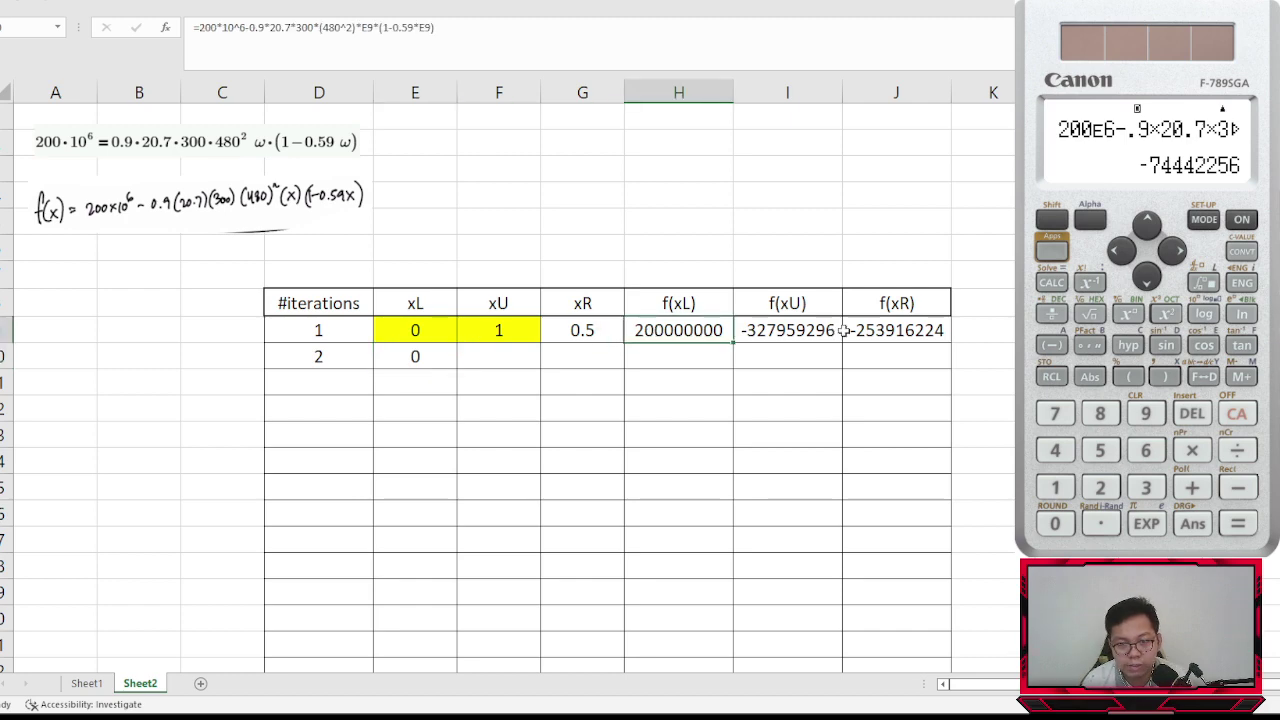
left_click(870, 331)
left_click(666, 333)
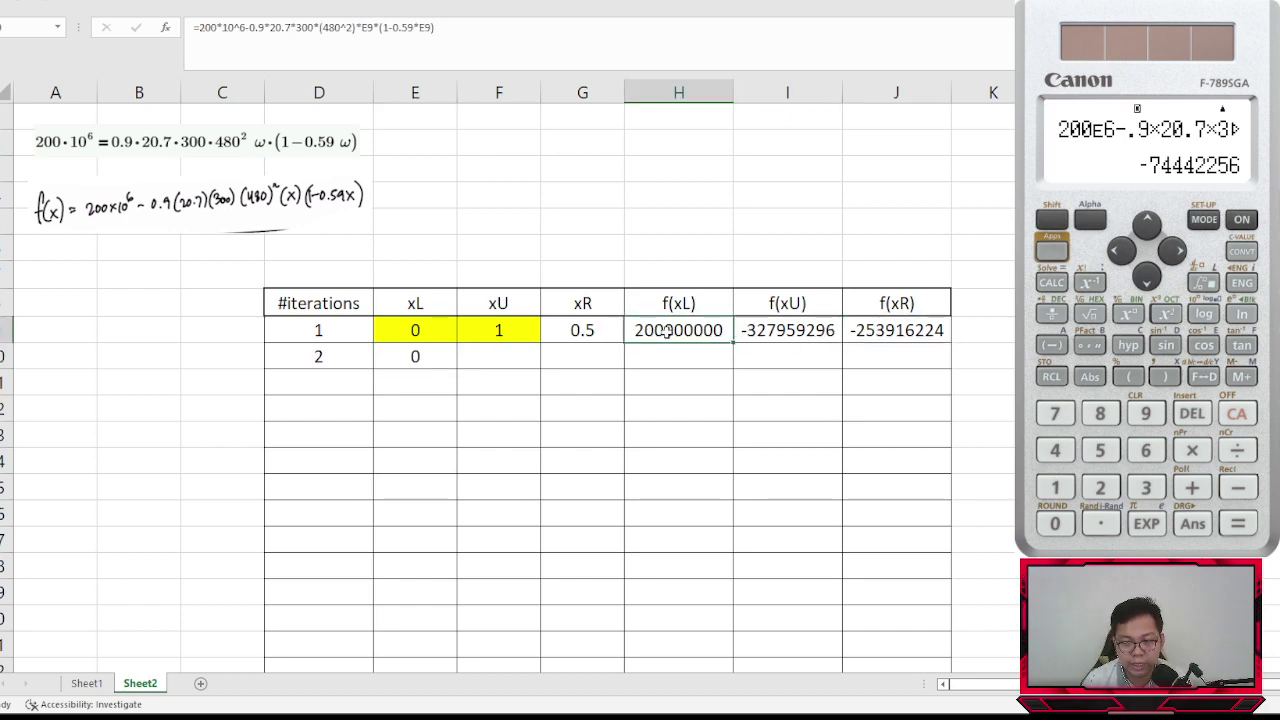
- Enter =IF(H9*J9<0,G9,F9) in F10 for iteration 2's xU and check it against the xL formula and row 9 function values
left_click(512, 353)
type("=")
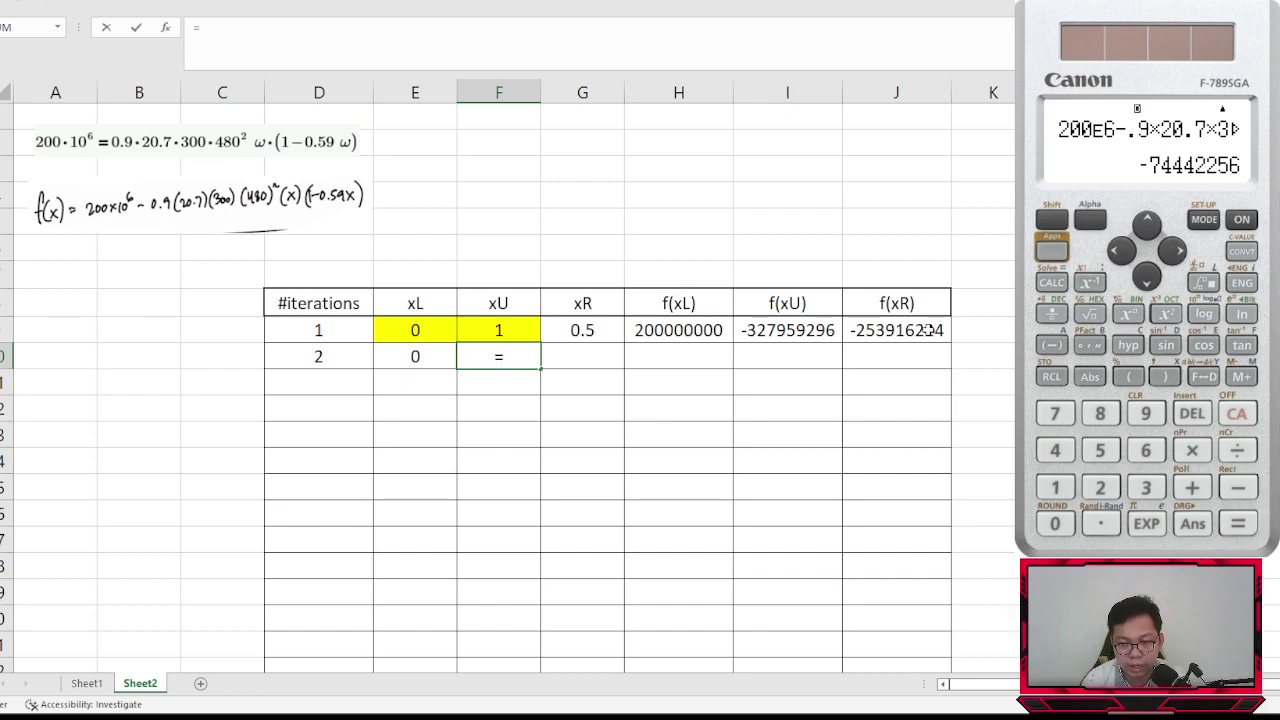
type("f(")
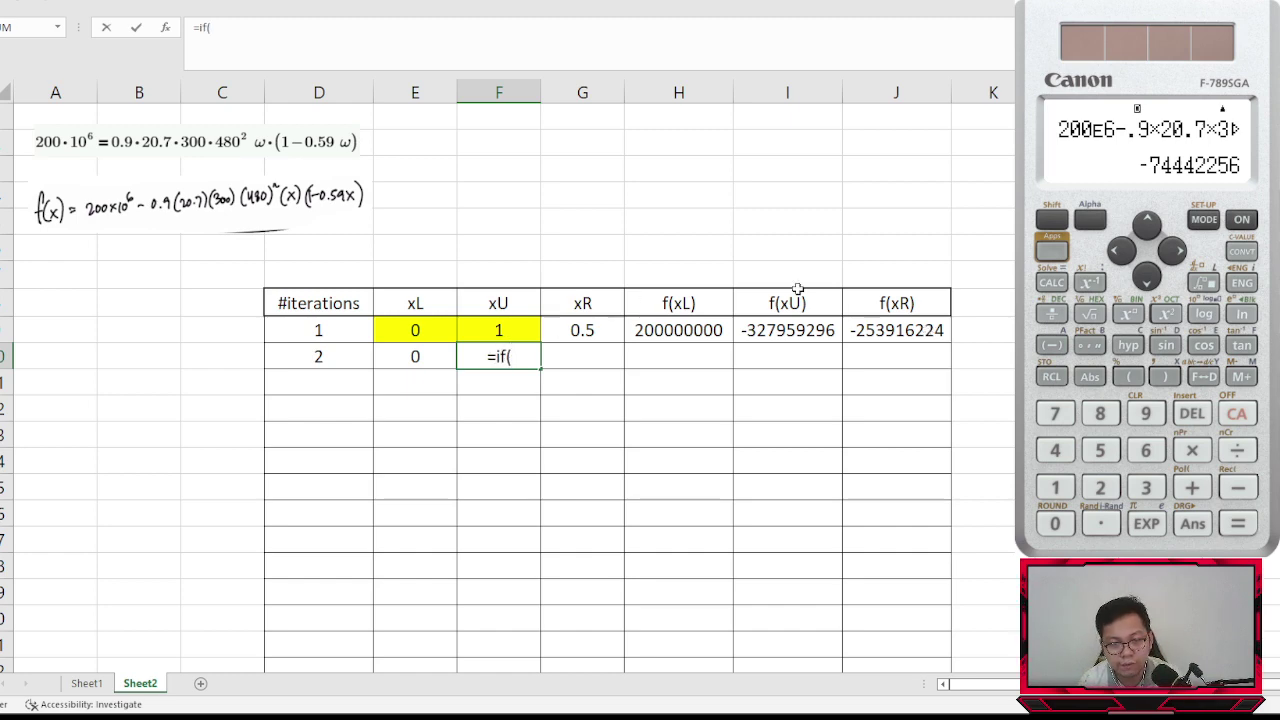
left_click(700, 331)
left_click(323, 38)
type("*")
left_click(860, 328)
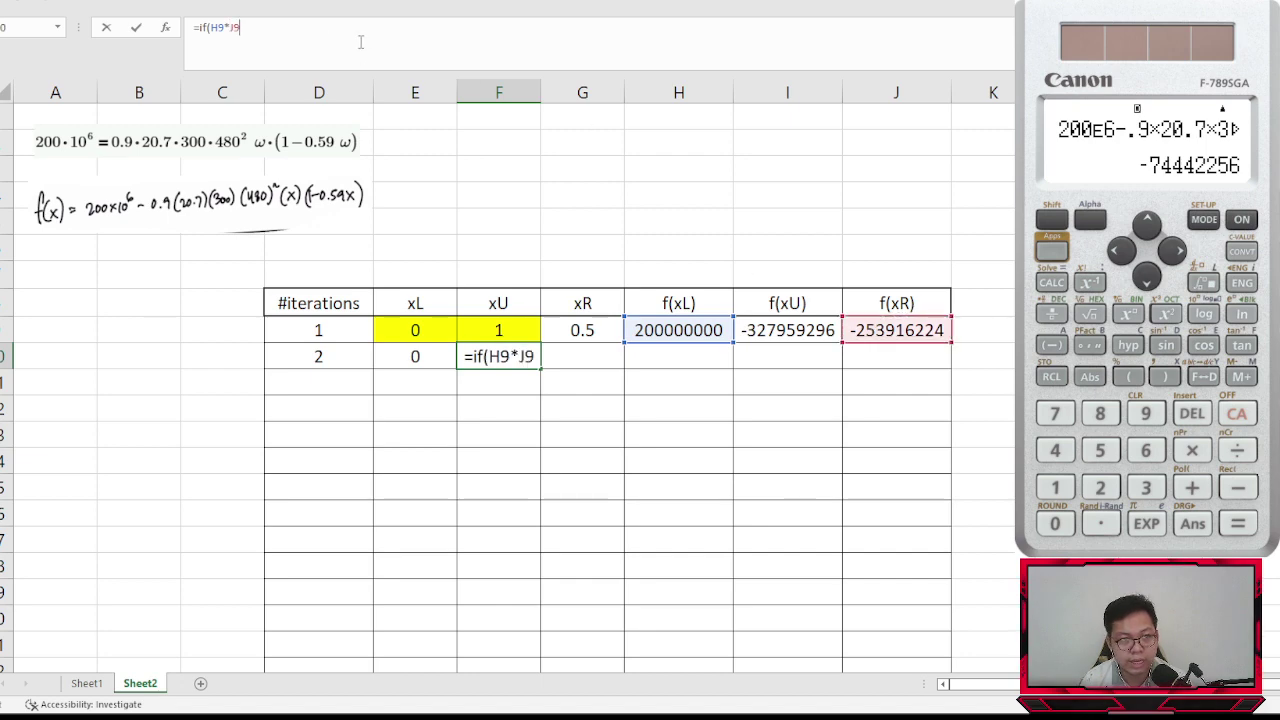
type("<0")
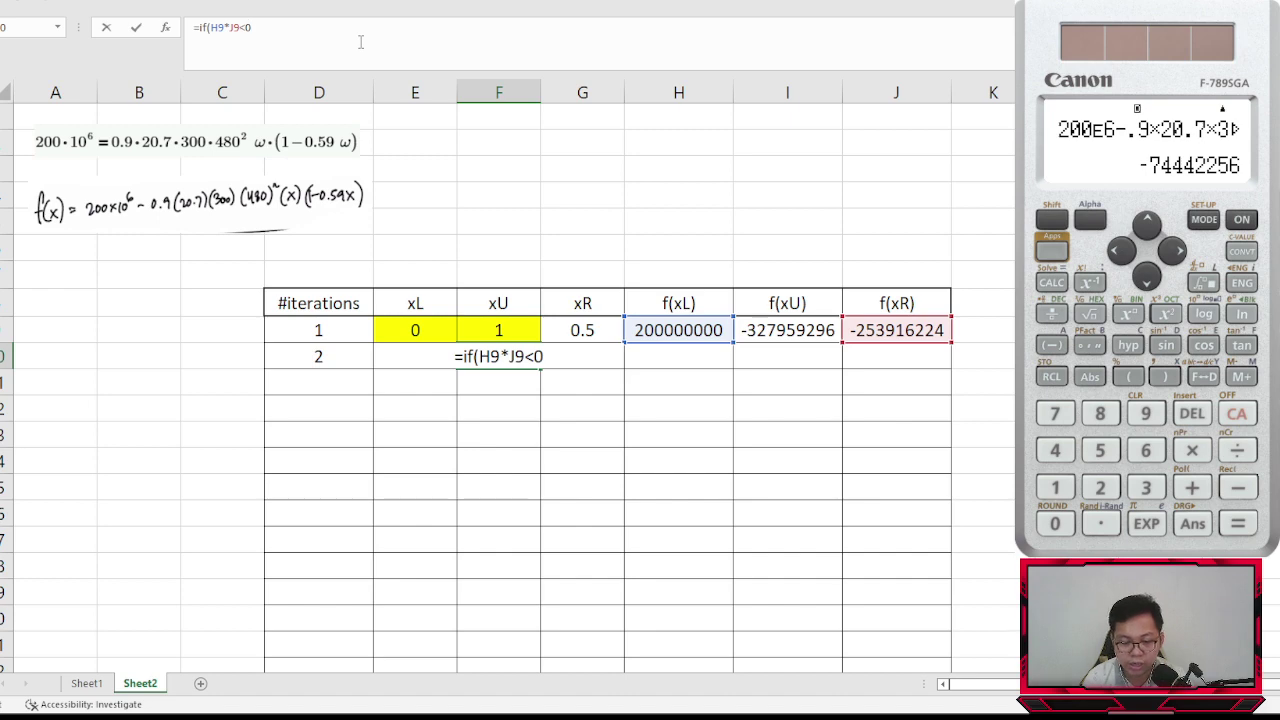
type(",")
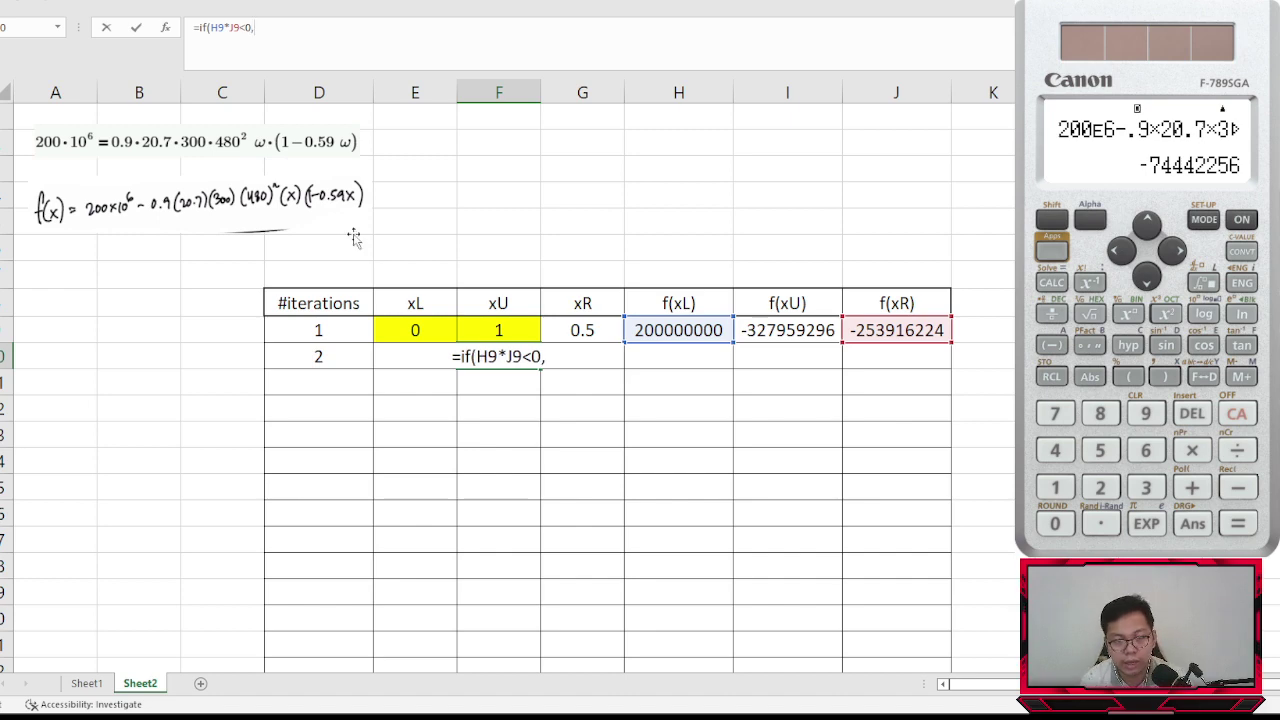
left_click(577, 331)
type(",")
left_click(481, 330)
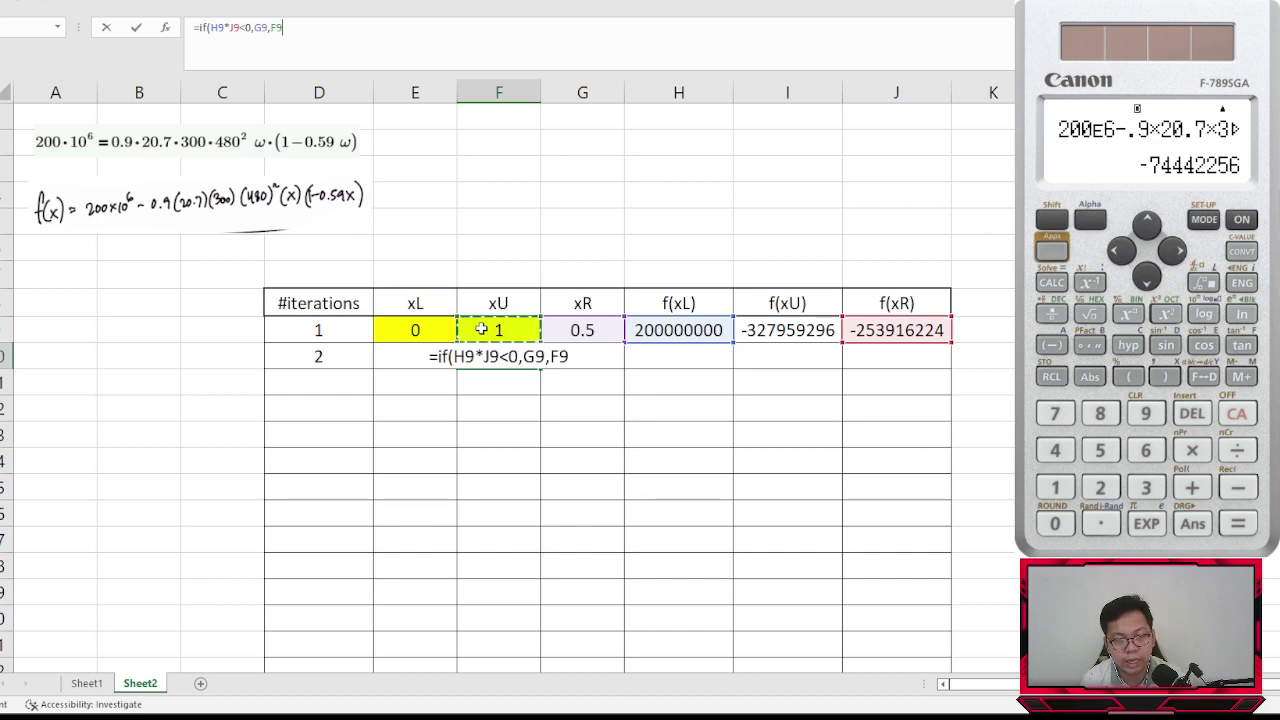
type(")")
key("Return")
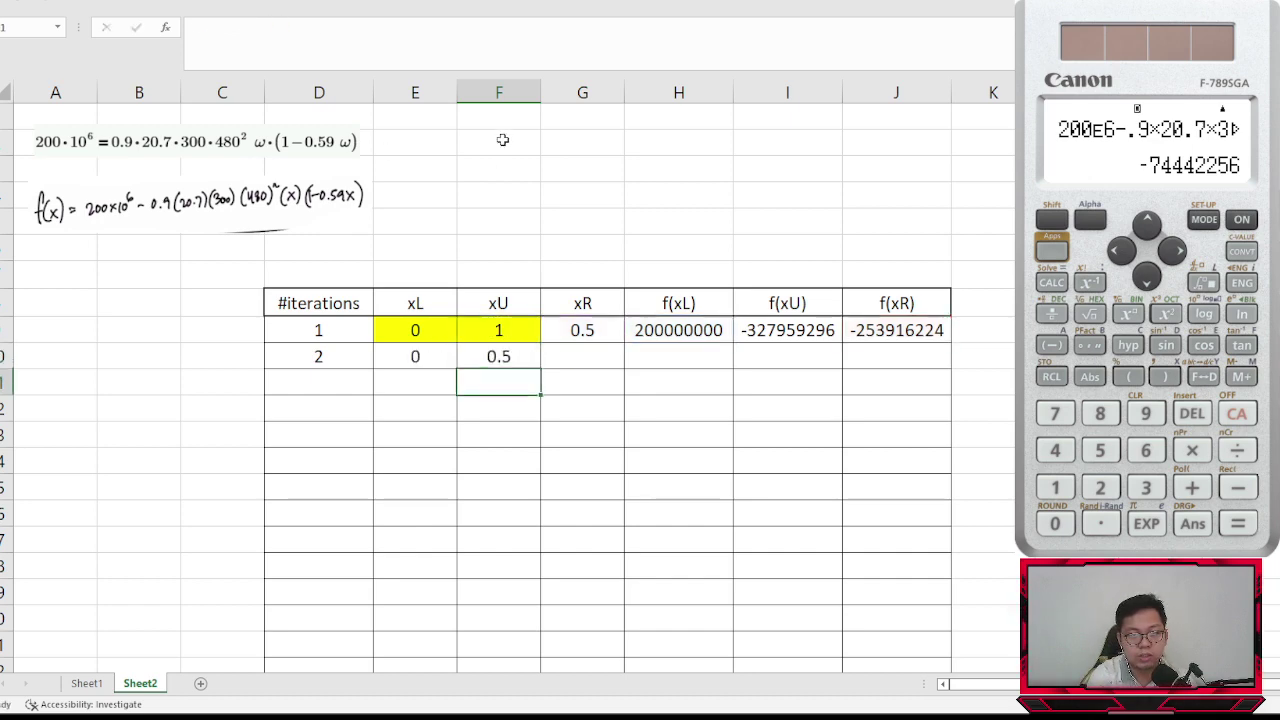
left_click(494, 357)
left_click(430, 357)
left_click(475, 355)
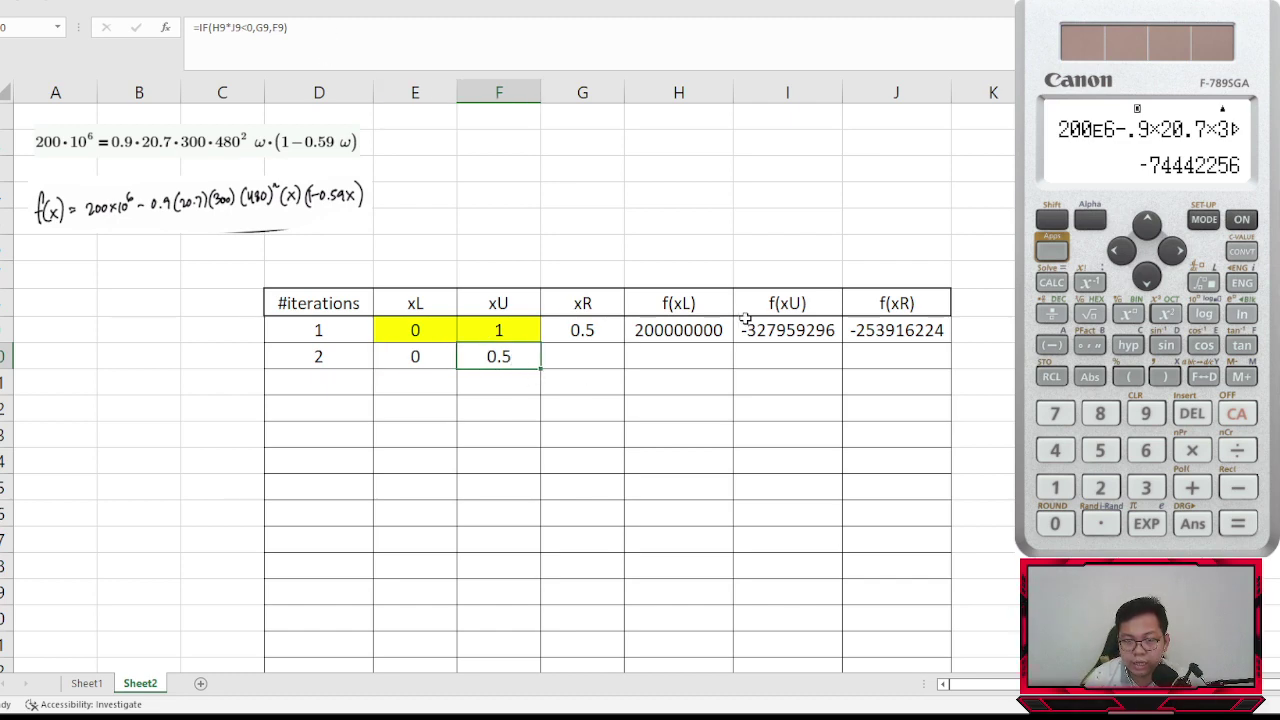
left_click(686, 325)
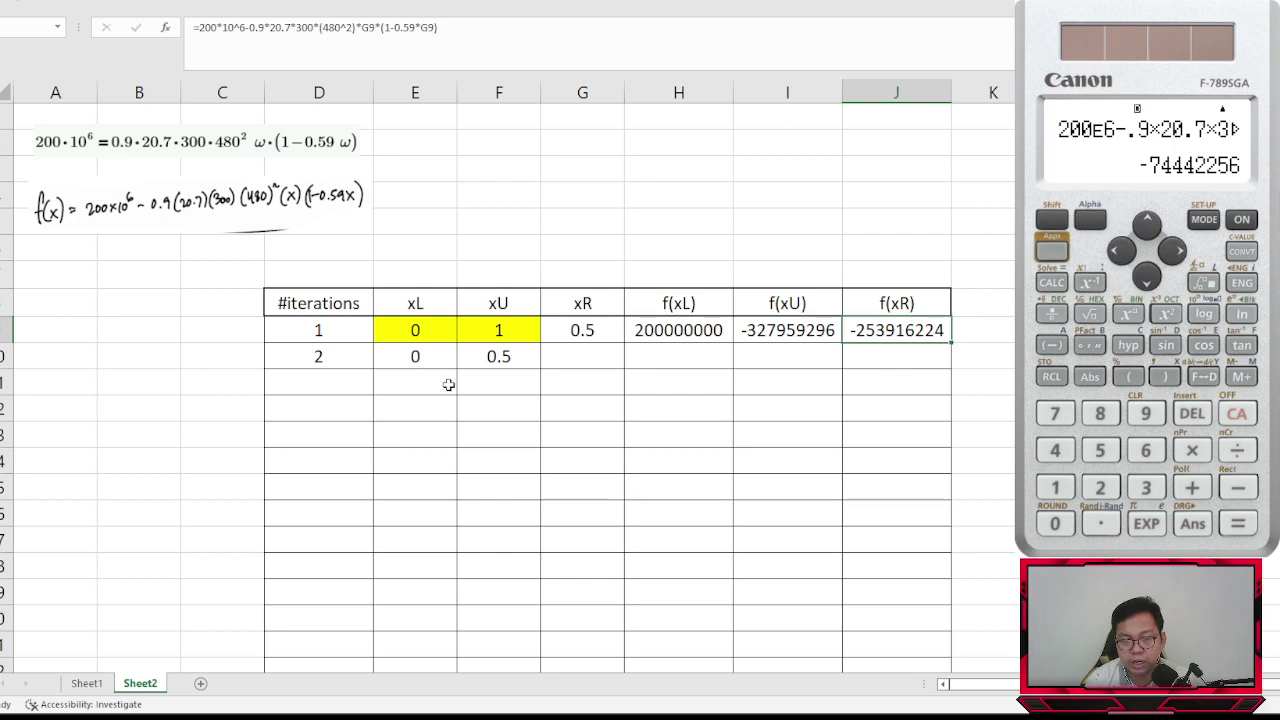
- Copy the xR midpoint formula and the f(xL), f(xU) and f(xR) formulas from row 9 into row 10
left_click(575, 333)
left_click_drag(626, 341, 606, 398)
key("Down")
key("Down")
key("Down")
key("Down")
left_click(593, 364)
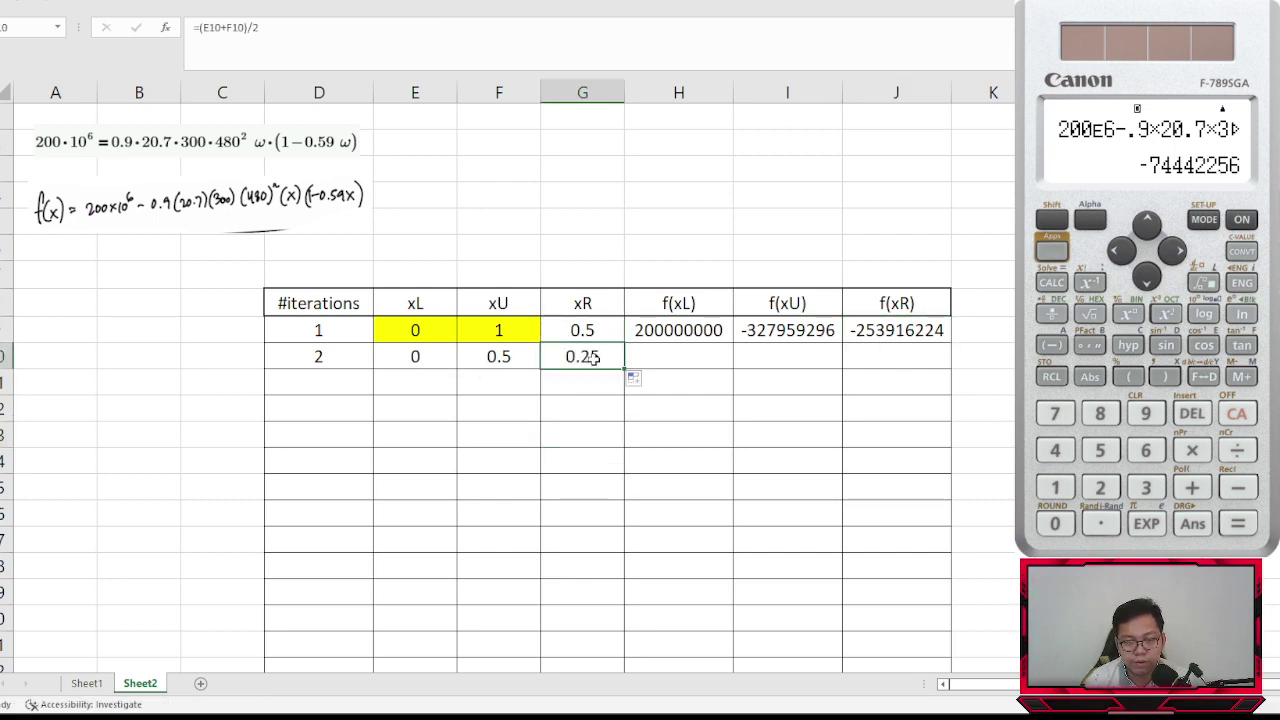
left_click_drag(691, 339, 885, 333)
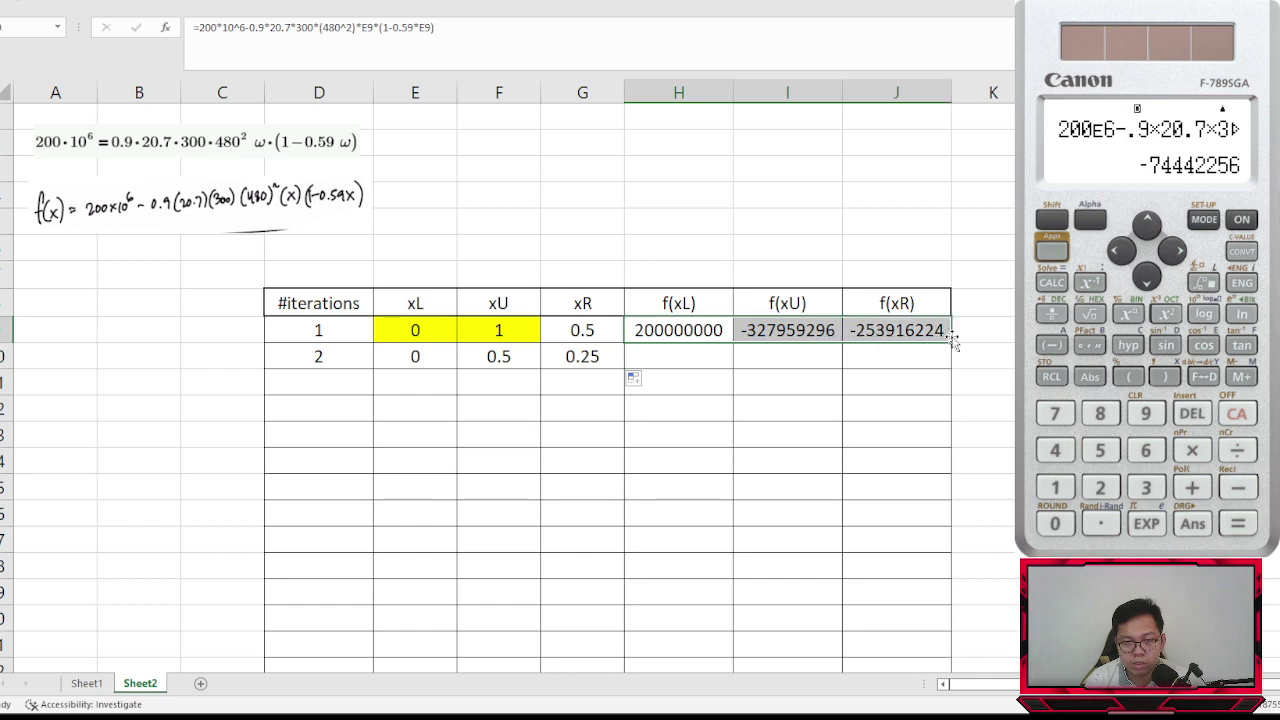
double_click(951, 342)
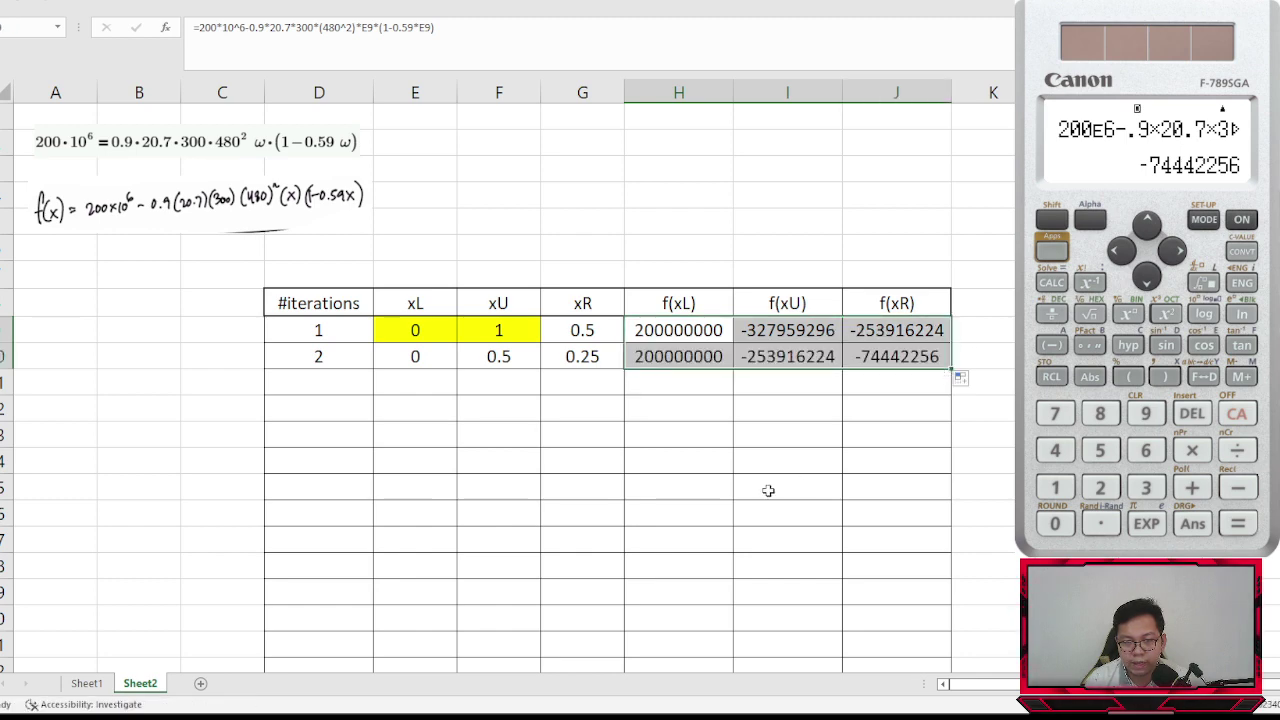
- Fill the complete iteration 2 row down as a series with its formulas through iteration 54
left_click_drag(333, 357, 950, 404)
left_click(450, 510)
left_click_drag(316, 382, 915, 388)
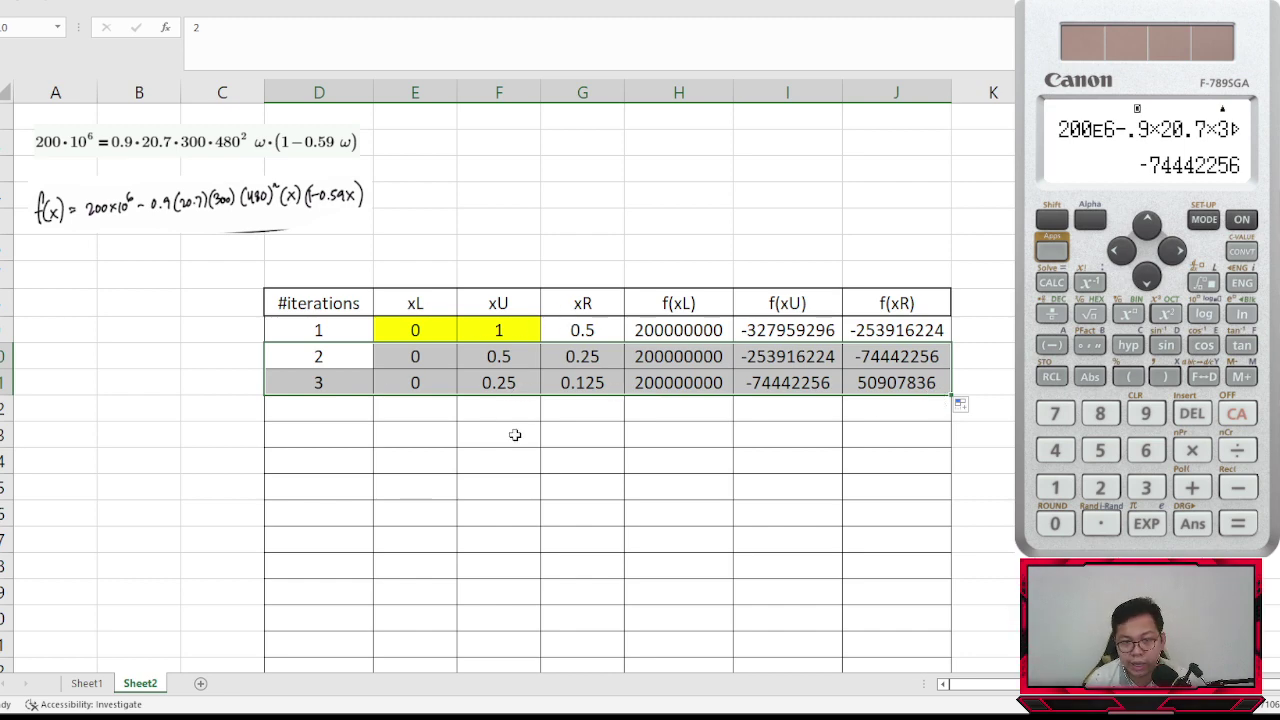
scroll(523, 390, "down", 3)
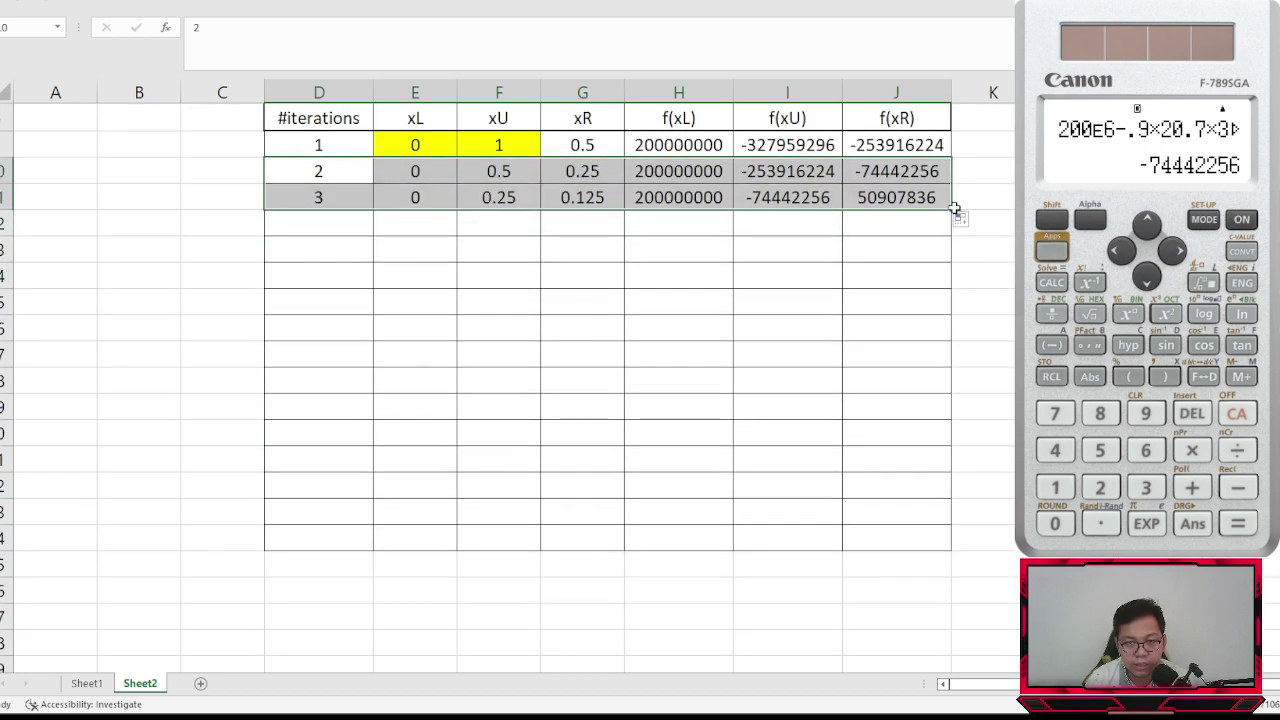
left_click_drag(951, 206, 942, 507)
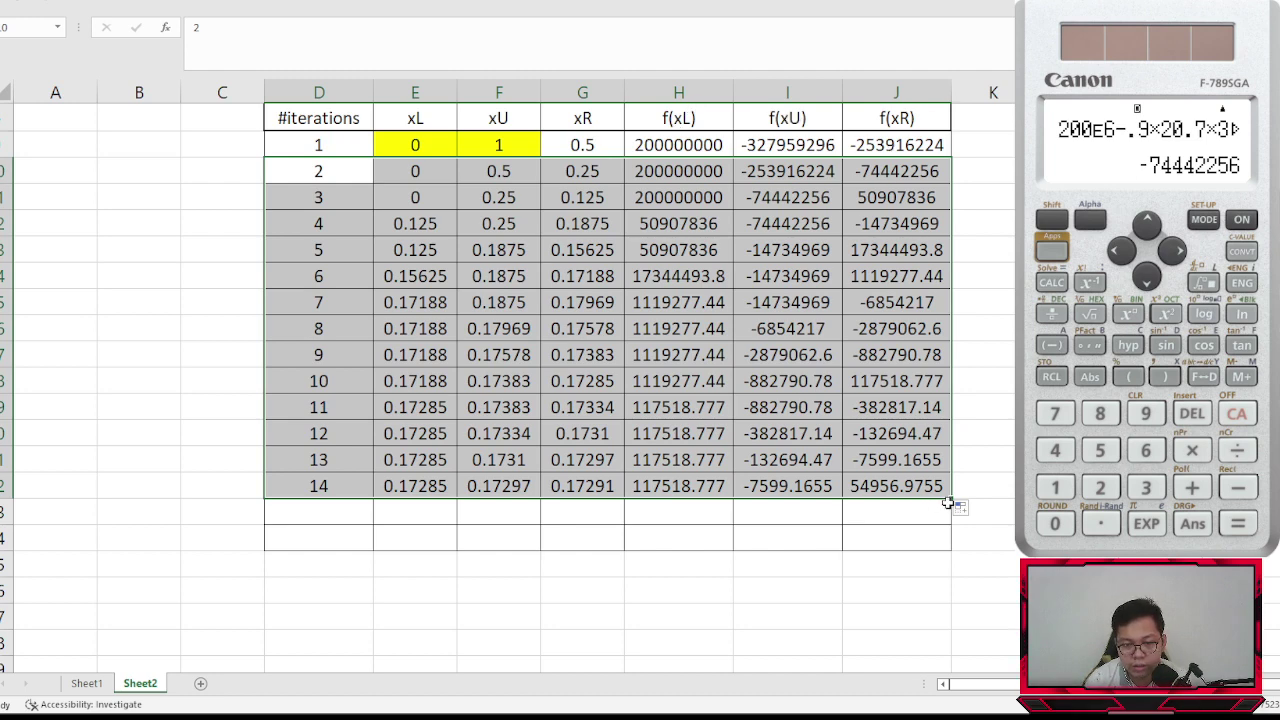
left_click_drag(951, 497, 933, 398)
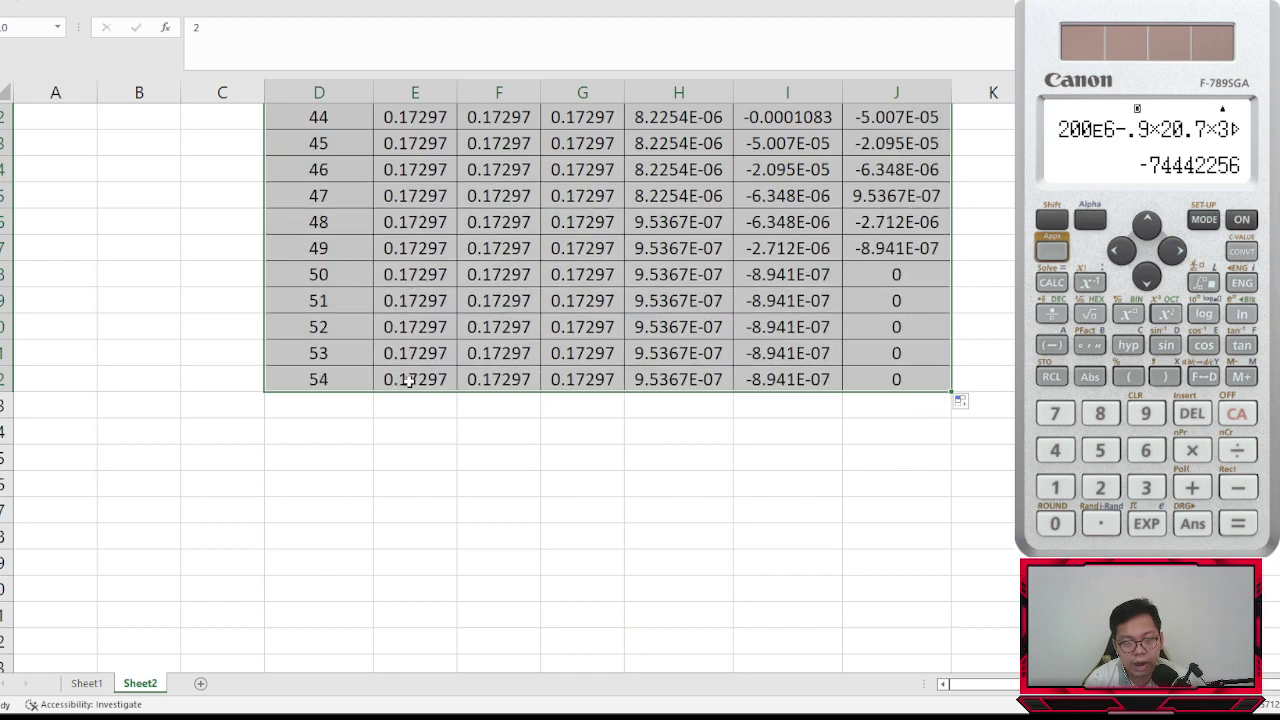
- Extend the filled iteration rows further down through iteration 74
scroll(340, 388, "up", 2)
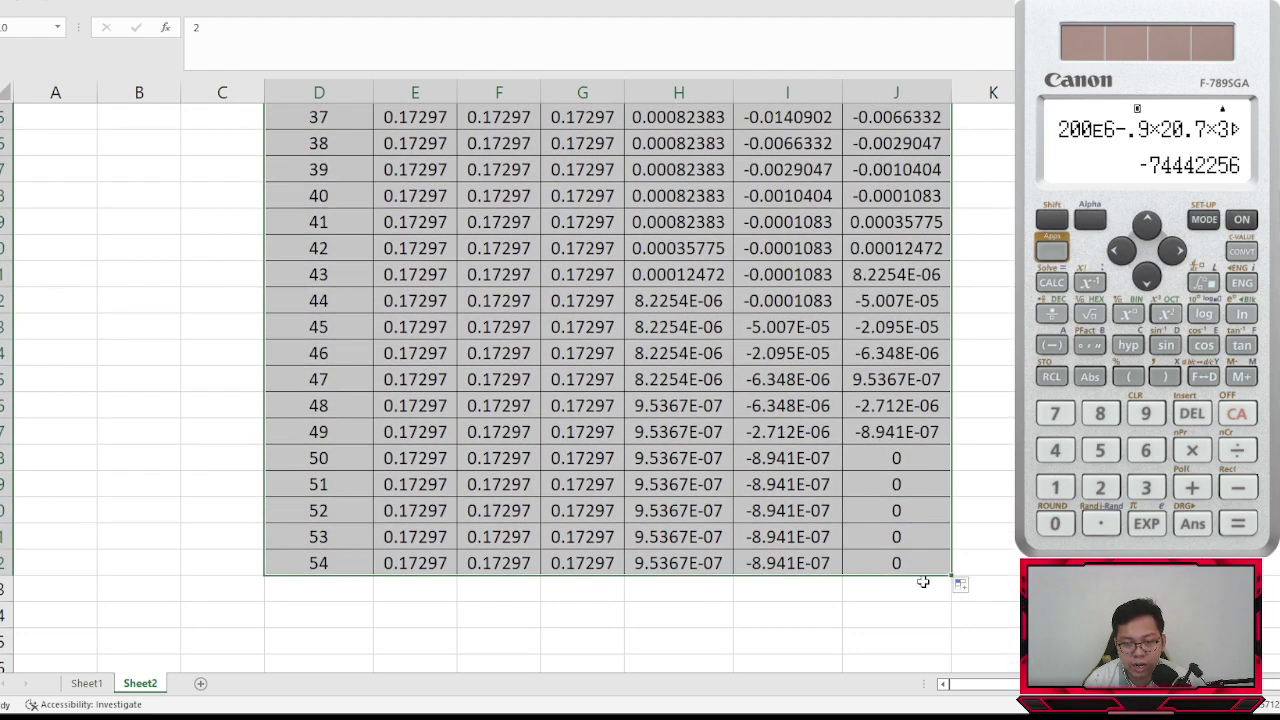
scroll(897, 551, "down", 5)
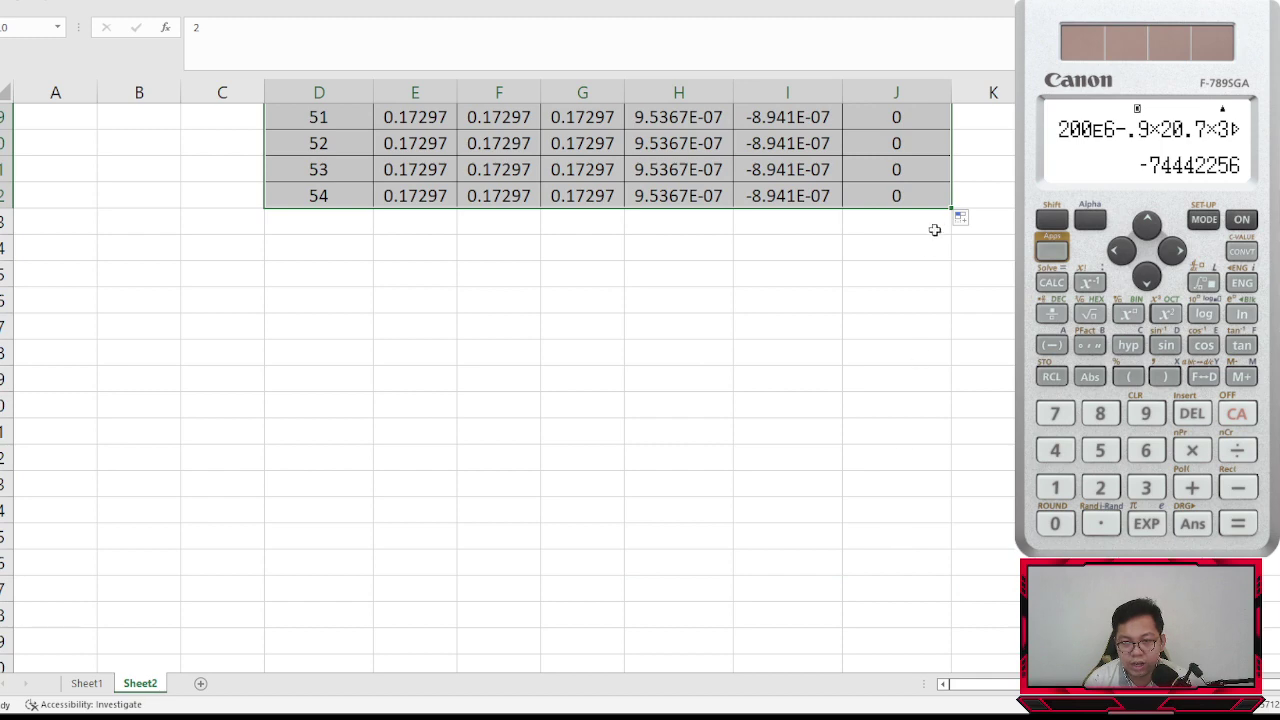
left_click_drag(957, 212, 954, 516)
scroll(954, 516, "down", 2)
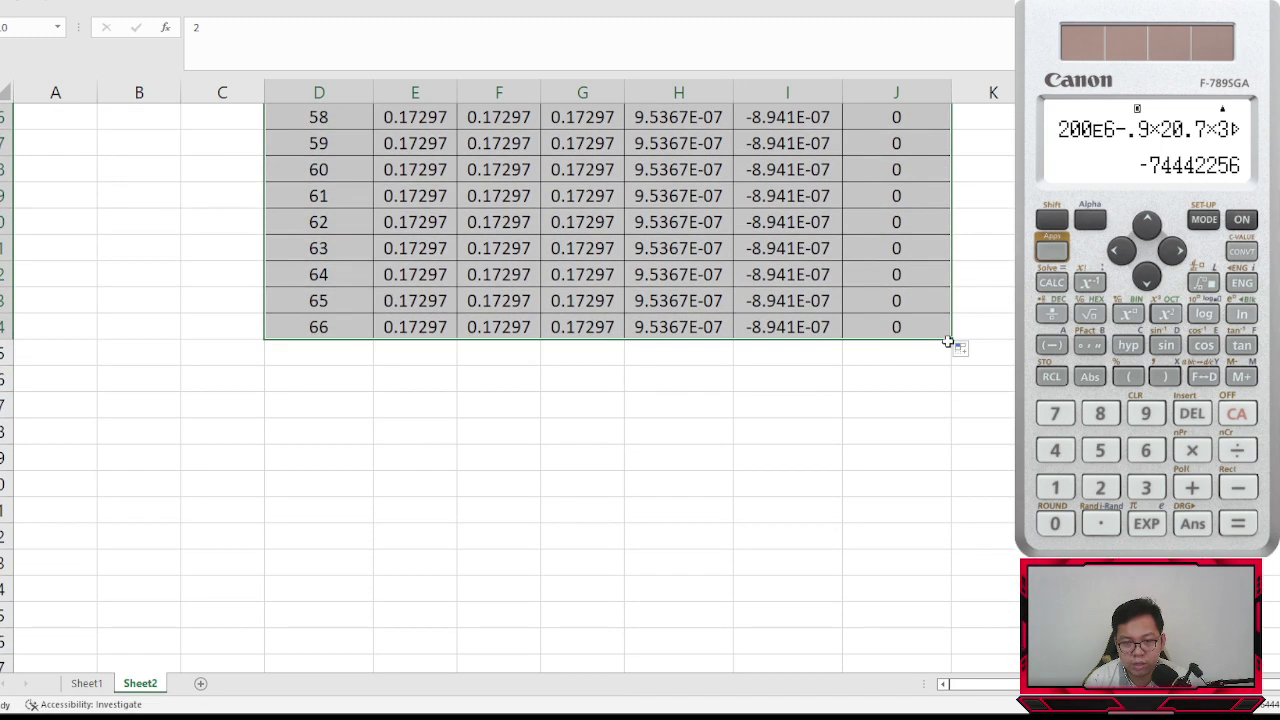
left_click_drag(952, 339, 937, 551)
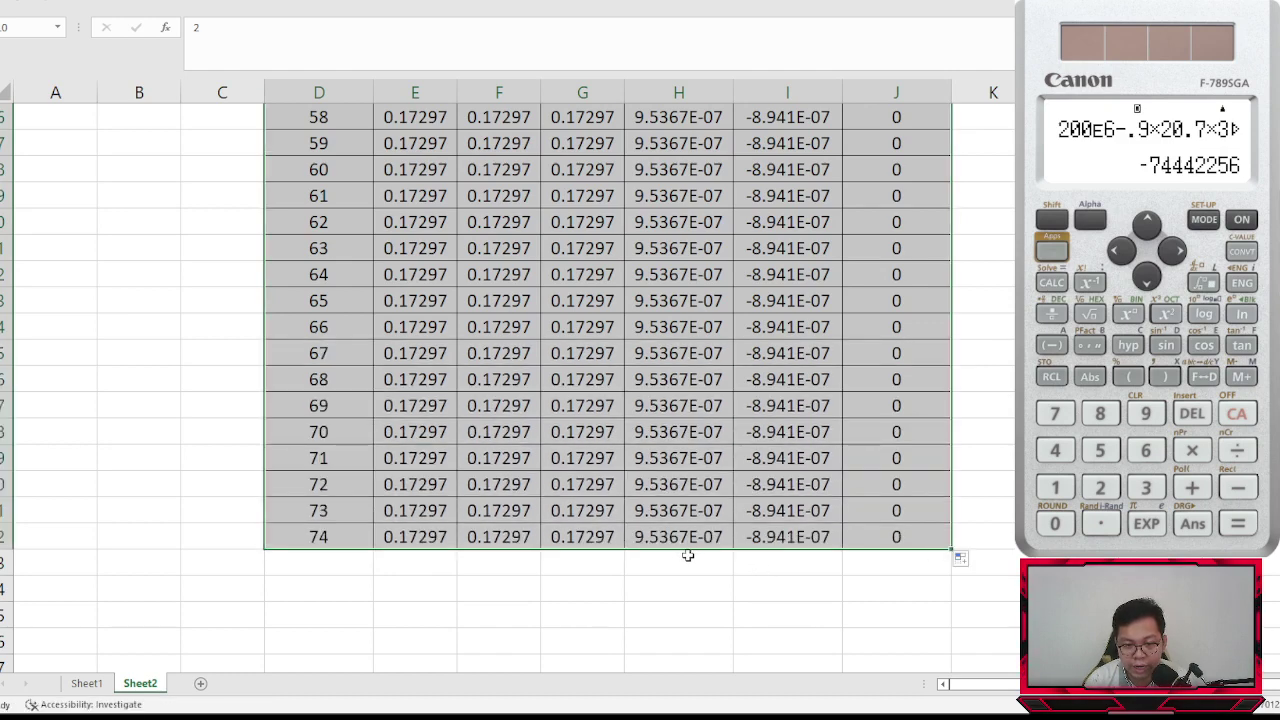
- Trim the filled rows back so that the iteration table ends at iteration 50
scroll(700, 540, "up", 2)
scroll(894, 610, "down", 2)
left_click_drag(951, 549, 951, 210)
scroll(800, 300, "up", 5)
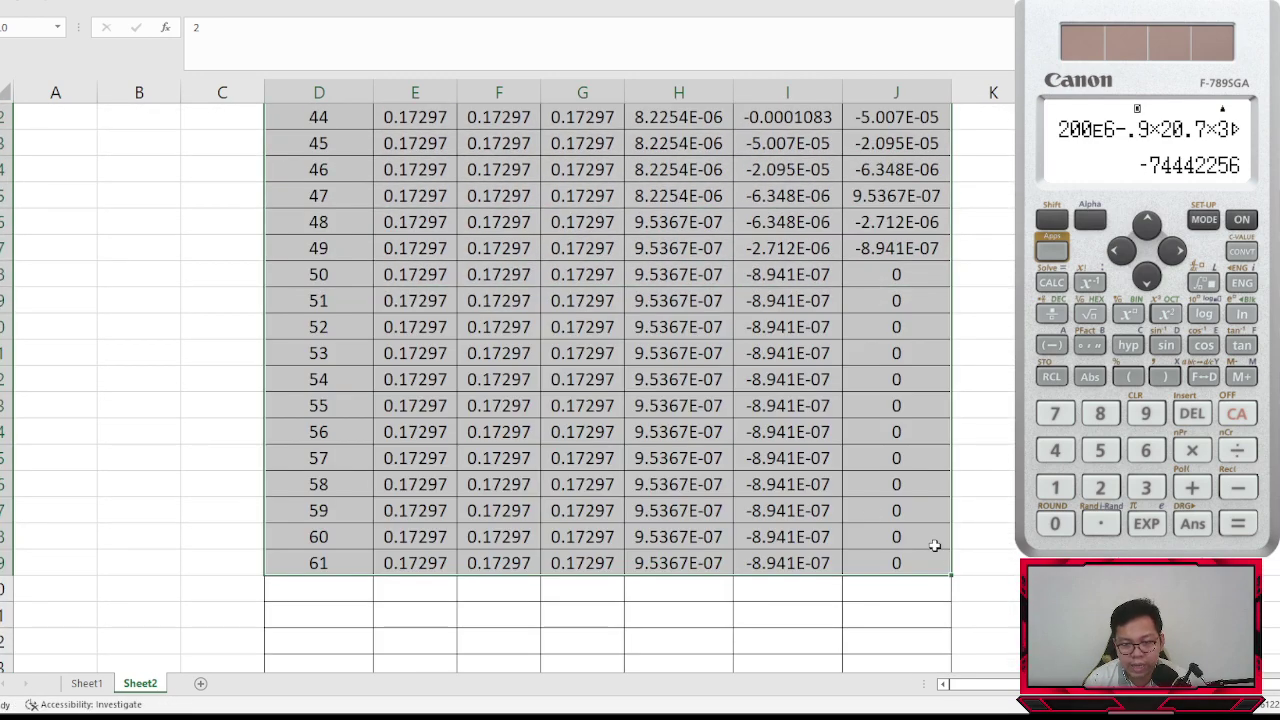
left_click_drag(951, 575, 957, 289)
left_click(449, 402)
left_click(432, 277)
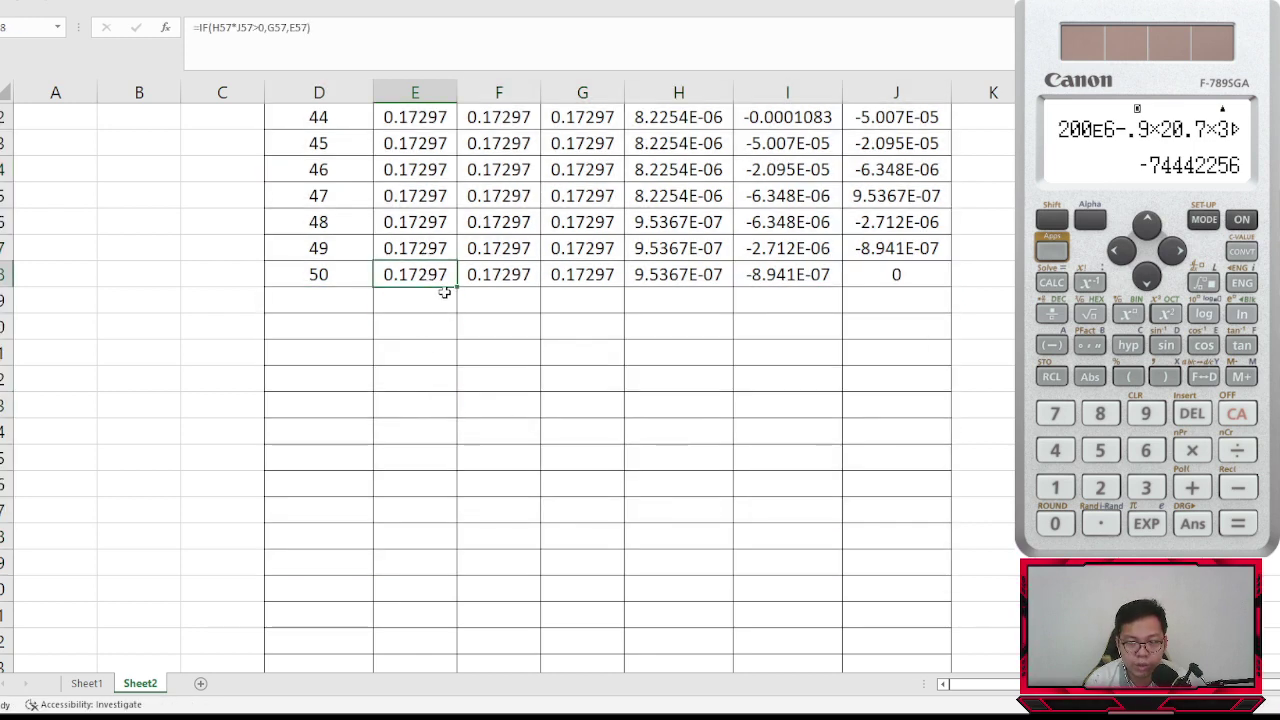
- Turn the calculator expression into an equation by replacing the minus sign after 200E6 with an equals sign
left_click(1115, 105)
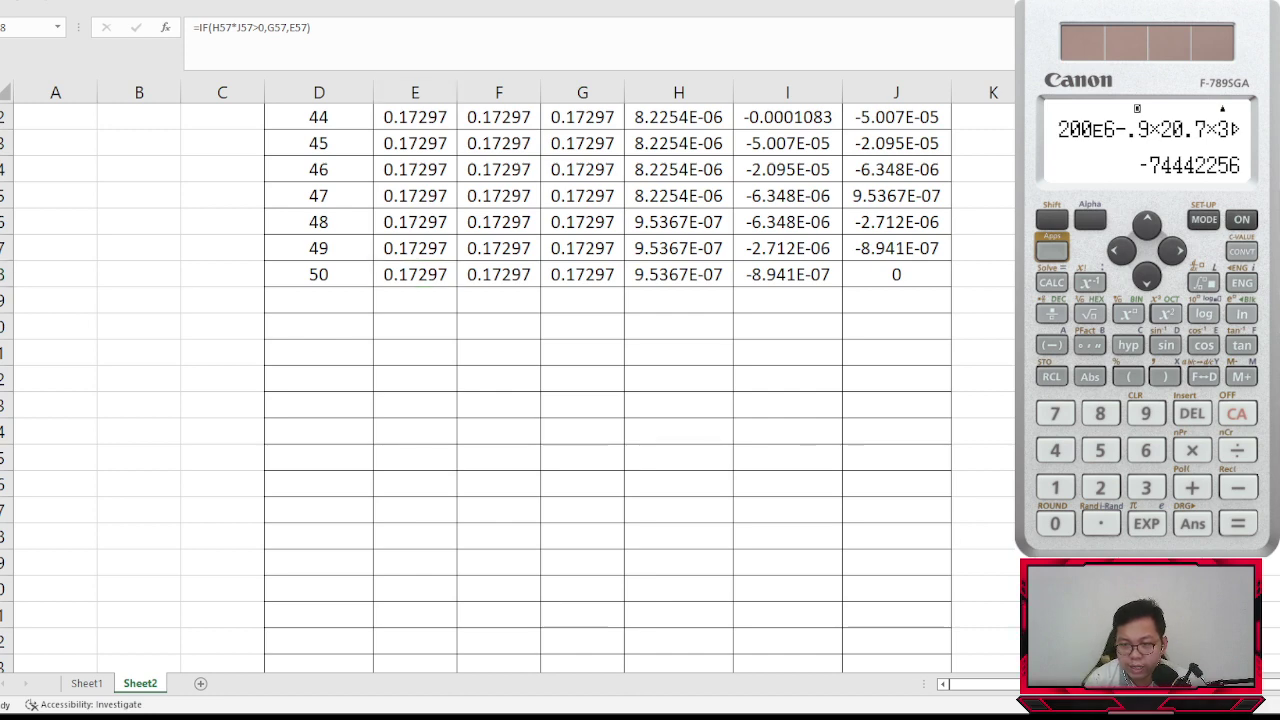
left_click(1180, 250)
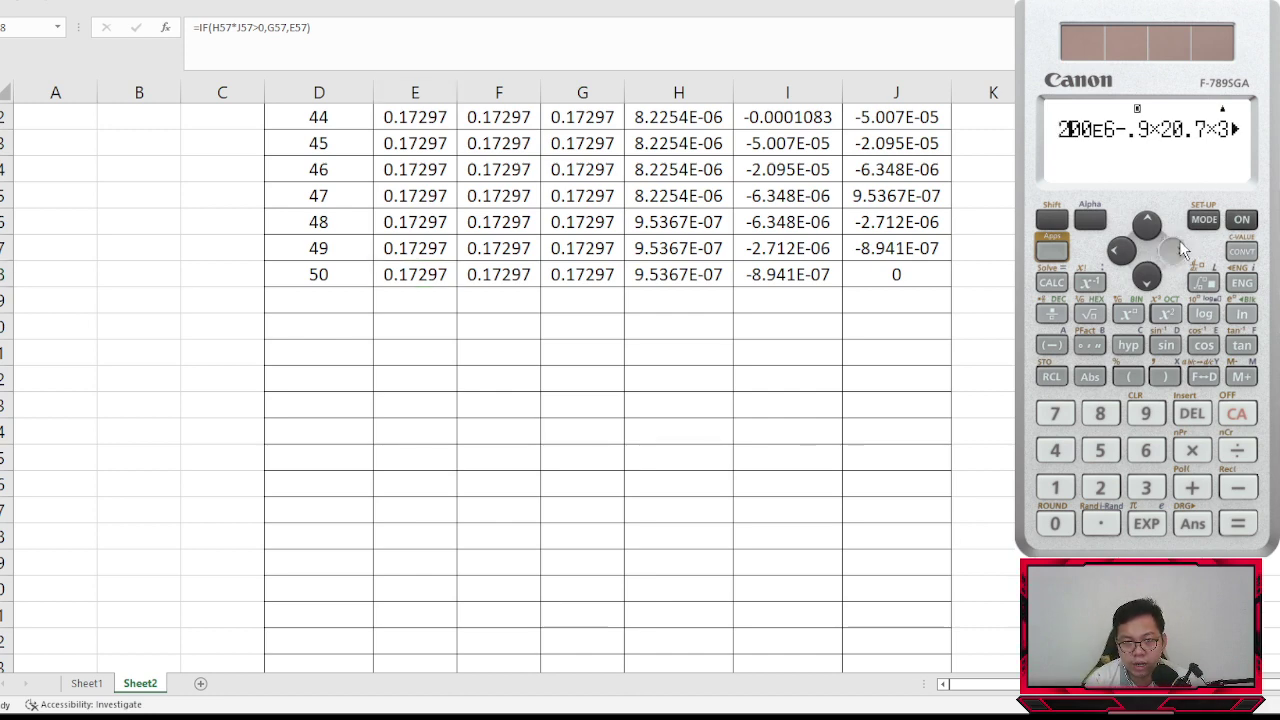
left_click(1193, 418)
left_click(1090, 218)
left_click(1052, 280)
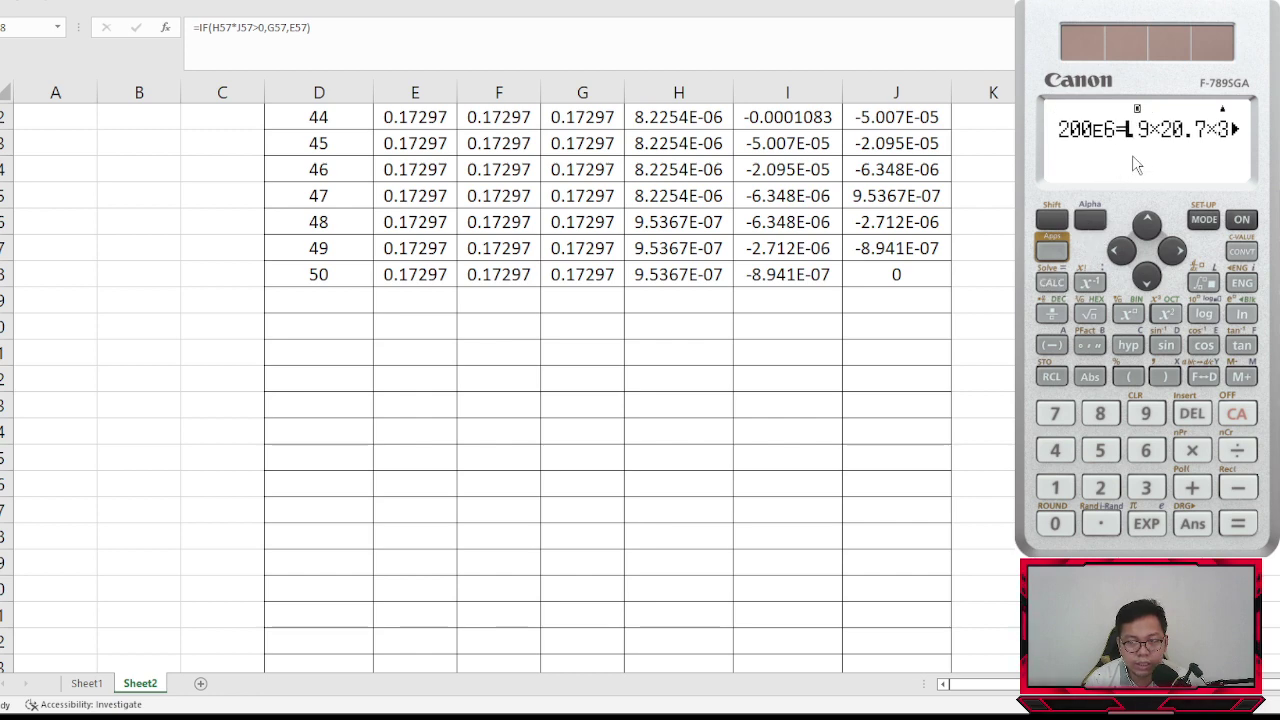
- Check the rest of the equation on the calculator through to its final factor
left_click(1176, 262)
left_click(1173, 255)
left_click(1172, 252)
left_click(1172, 250)
left_click(1171, 248)
left_click(1170, 247)
left_click(1168, 250)
left_click(1169, 254)
left_click(1169, 256)
left_click(1169, 259)
left_click(1172, 262)
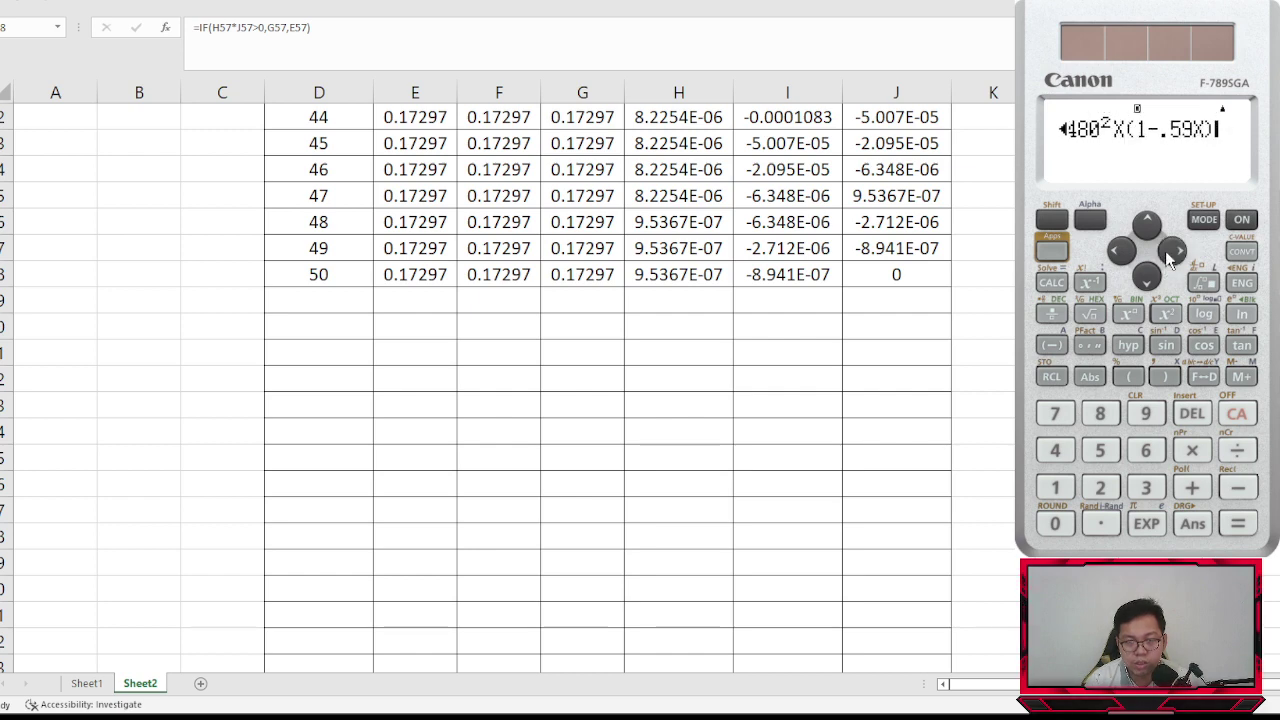
left_click(1059, 252)
left_click(1059, 252)
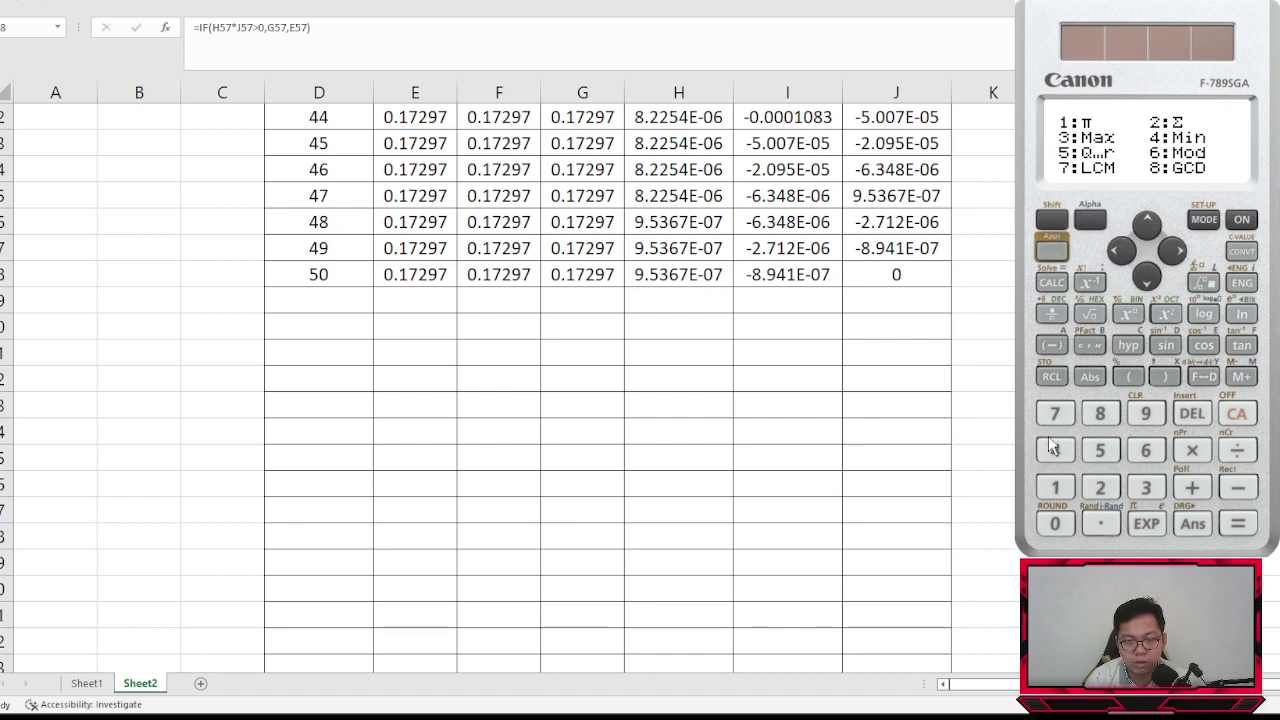
left_click(1058, 486)
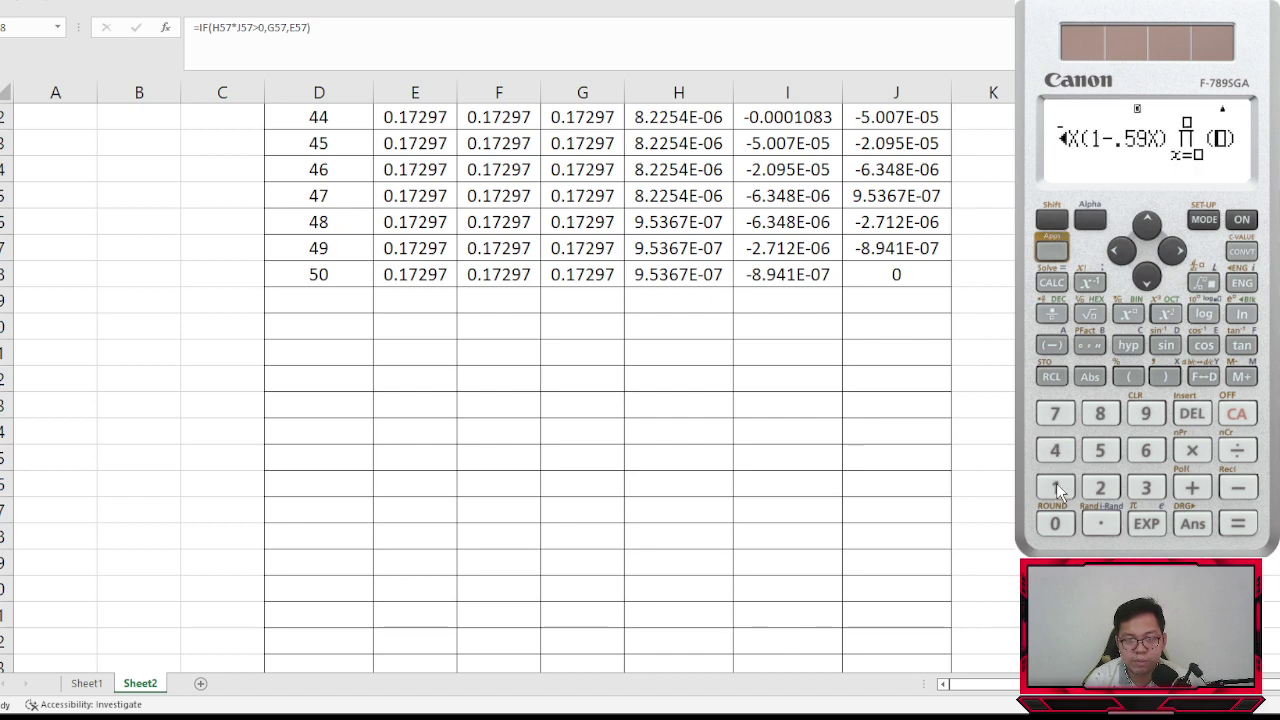
left_click(1199, 414)
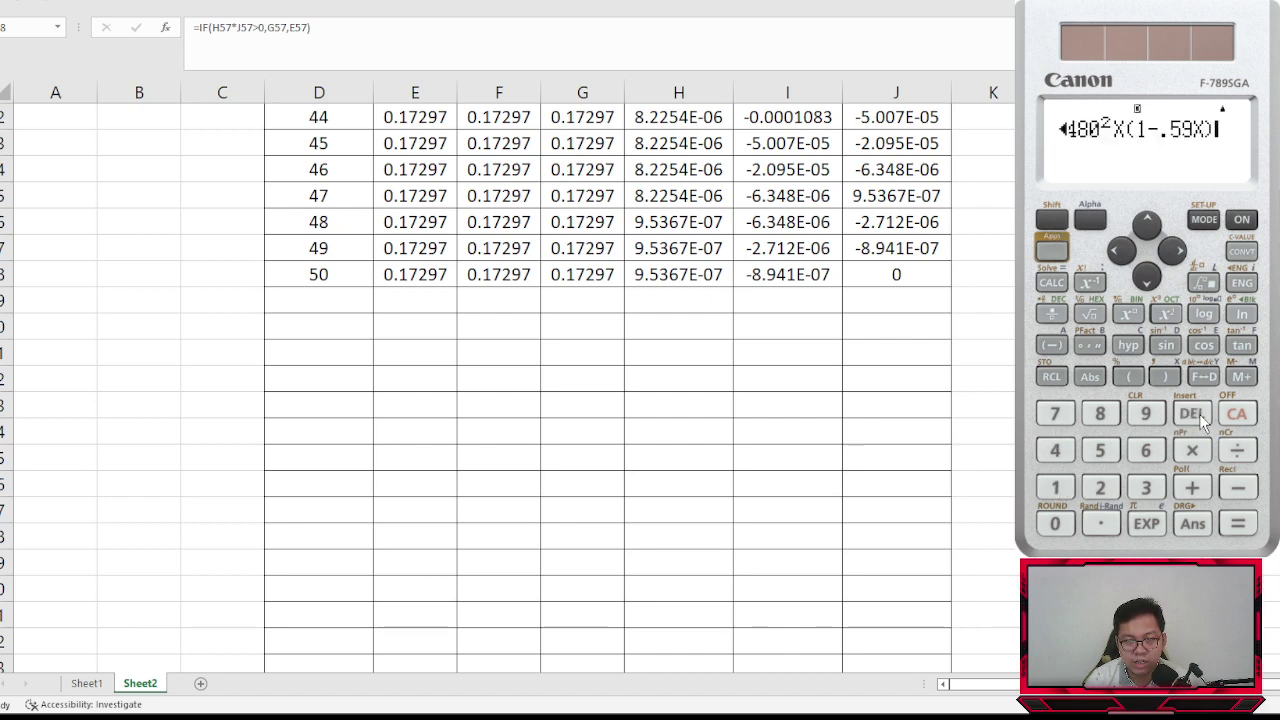
- Solve the equation for X on the calculator, accepting 0.25 as the starting guess
left_click(1058, 280)
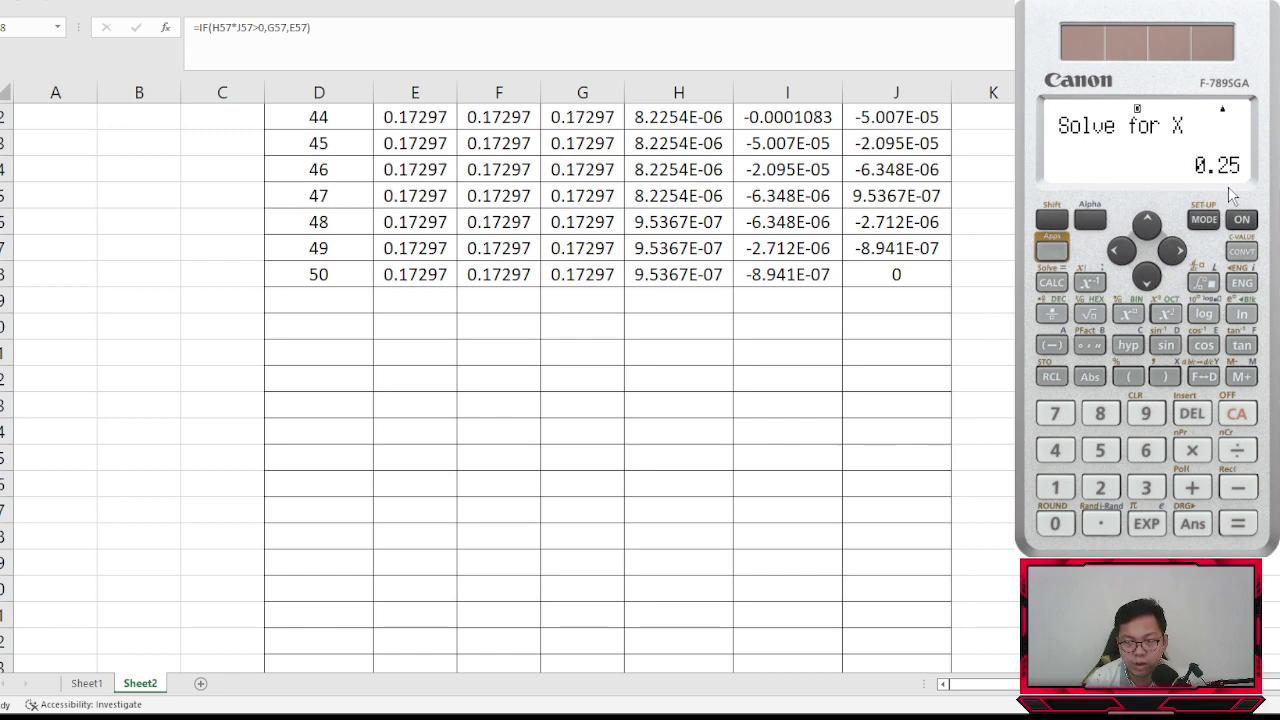
left_click(1238, 523)
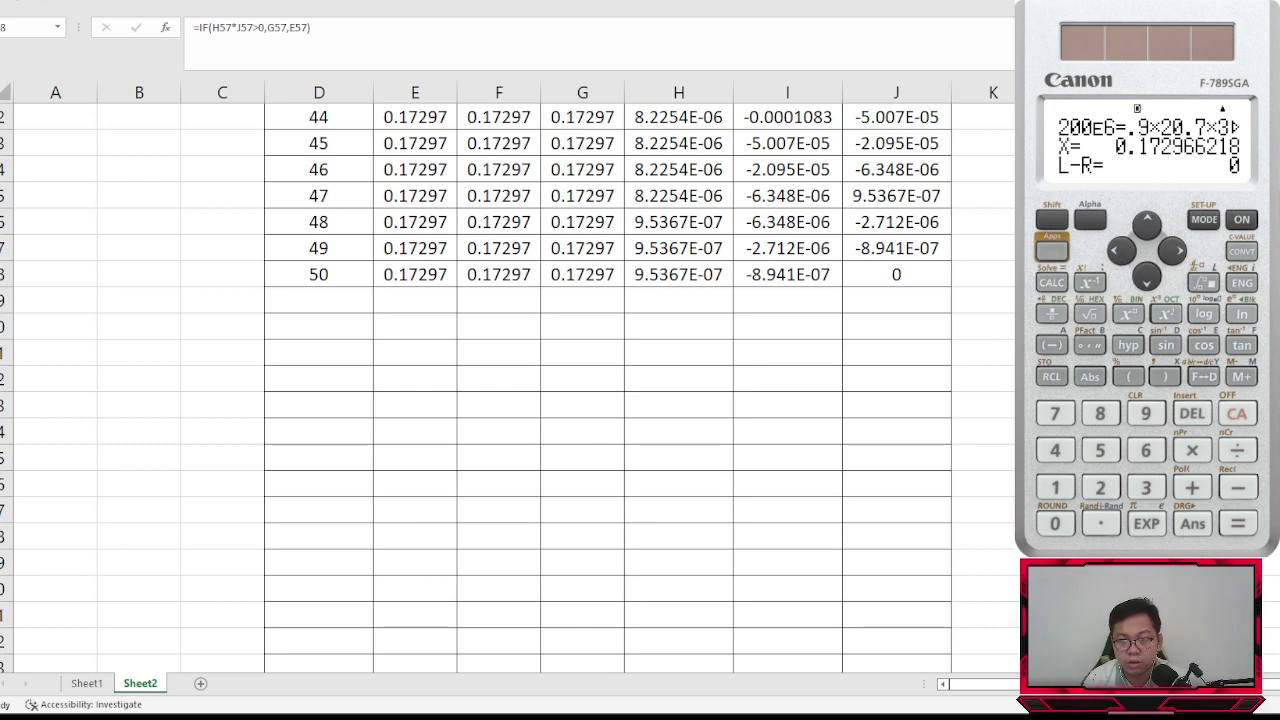
key("alt+Tab")
key("alt+Tab")
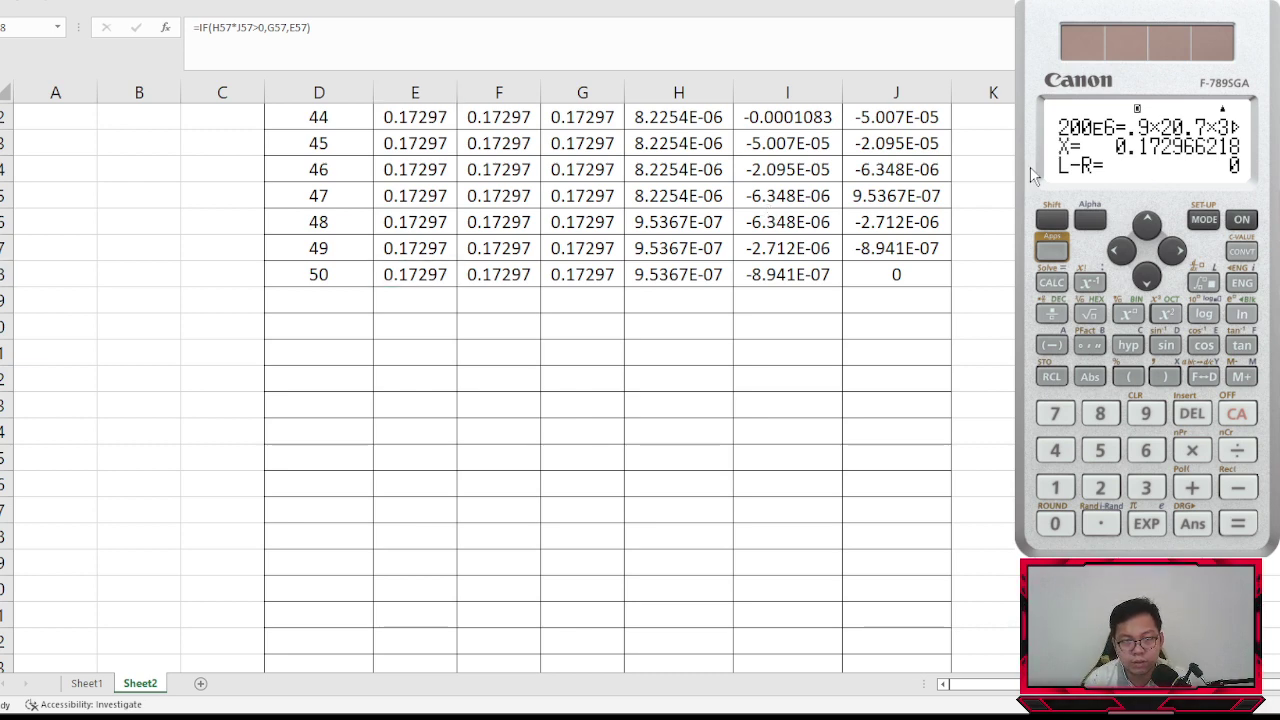
- Try to solve the calculator equation for X with a starting guess of 100
left_click(1056, 280)
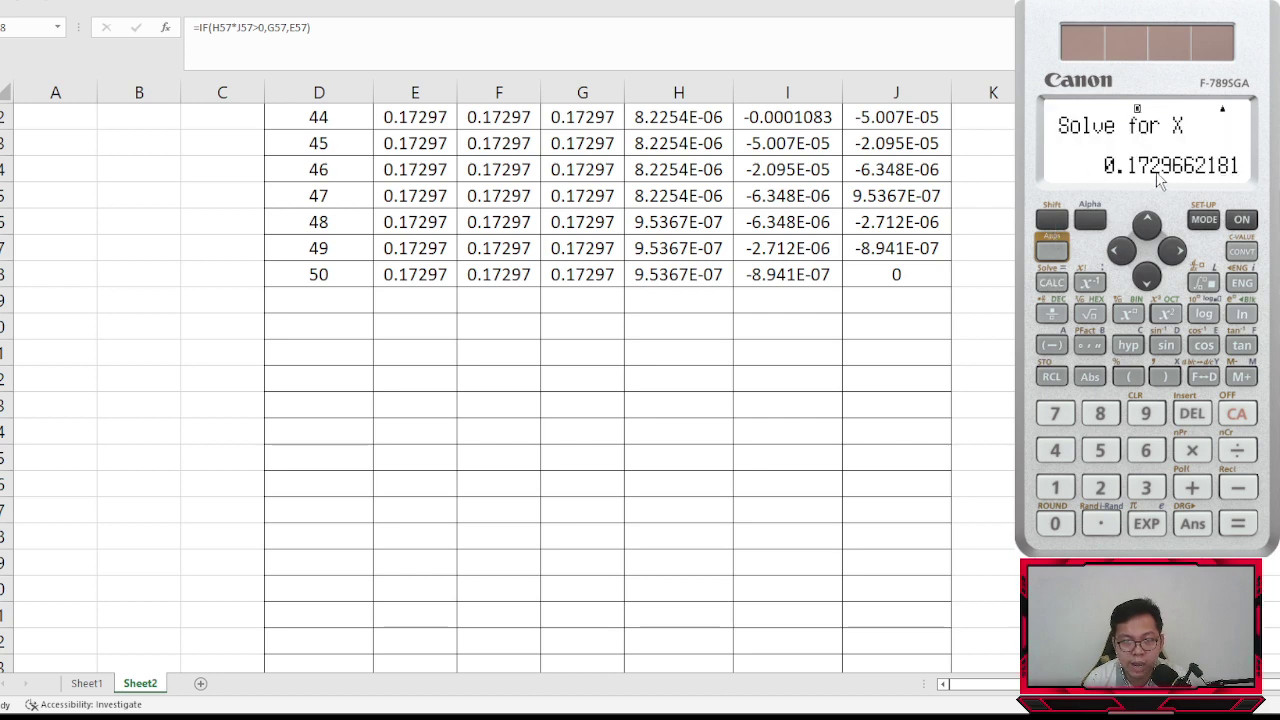
left_click(1052, 488)
left_click(1054, 523)
left_click(1054, 523)
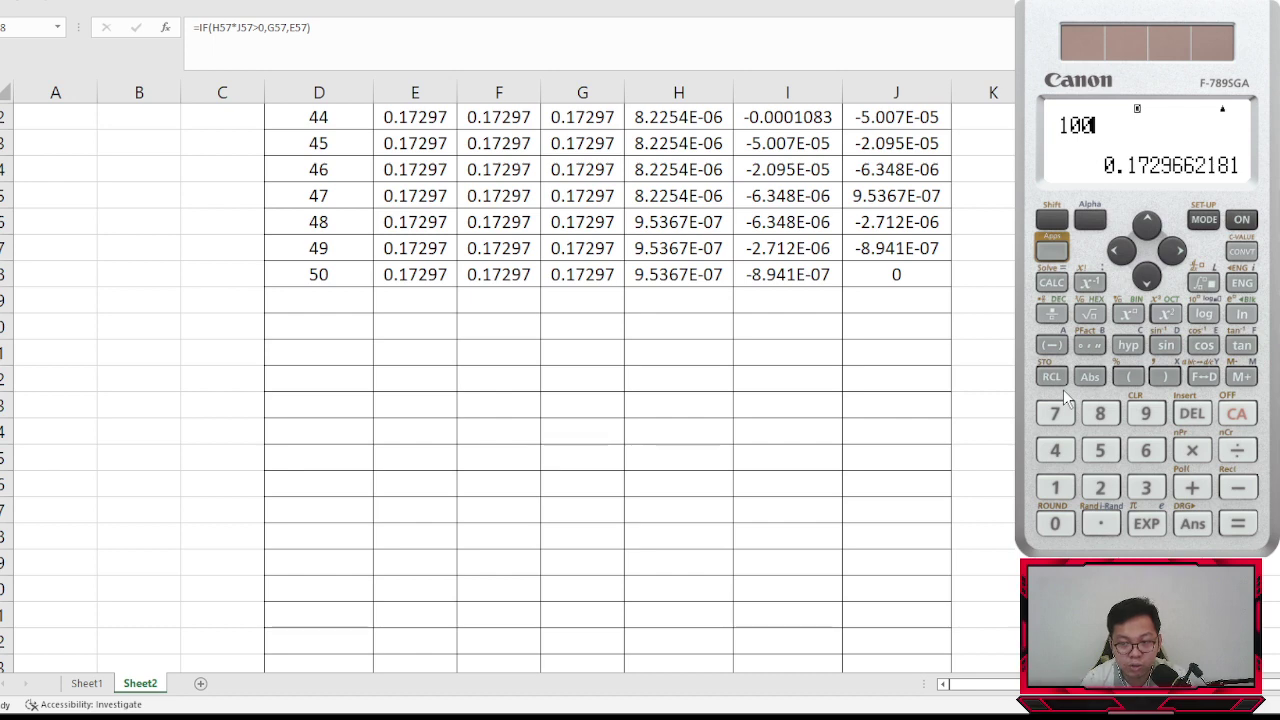
left_click(1245, 526)
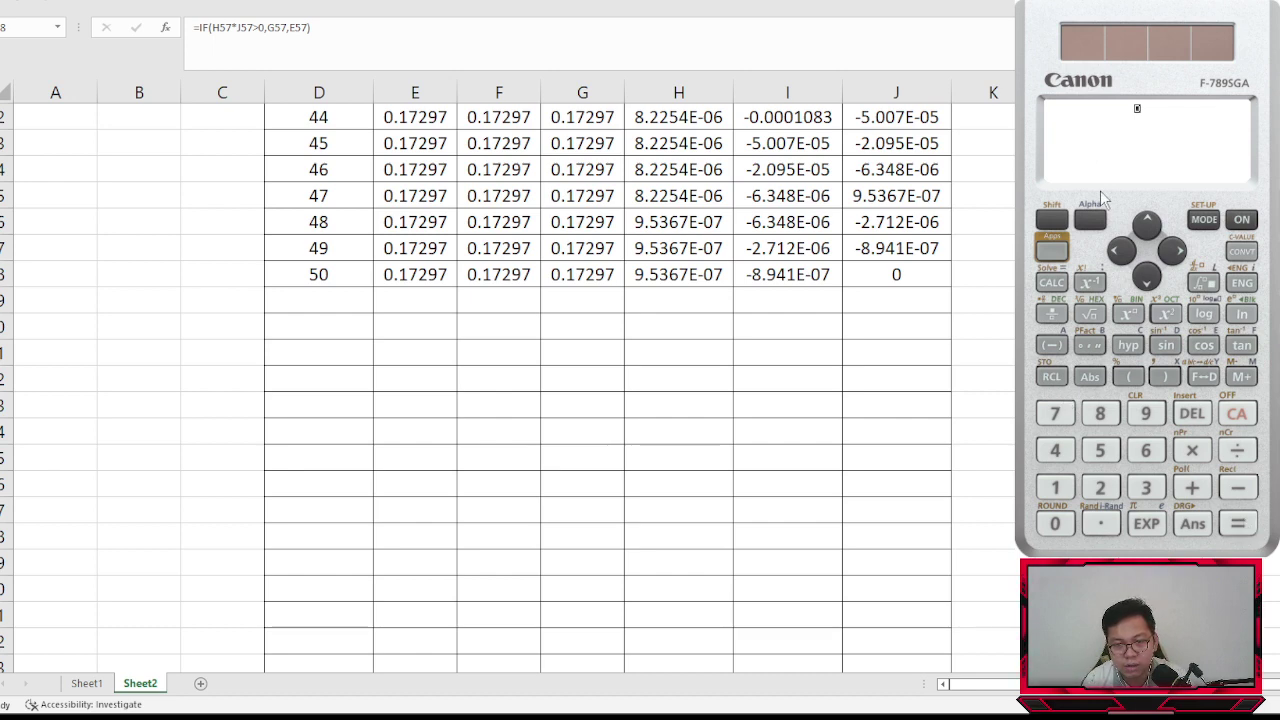
- Solve the calculator equation for X again with a starting guess of 5
left_click(1050, 222)
left_click(1053, 283)
left_click(1100, 450)
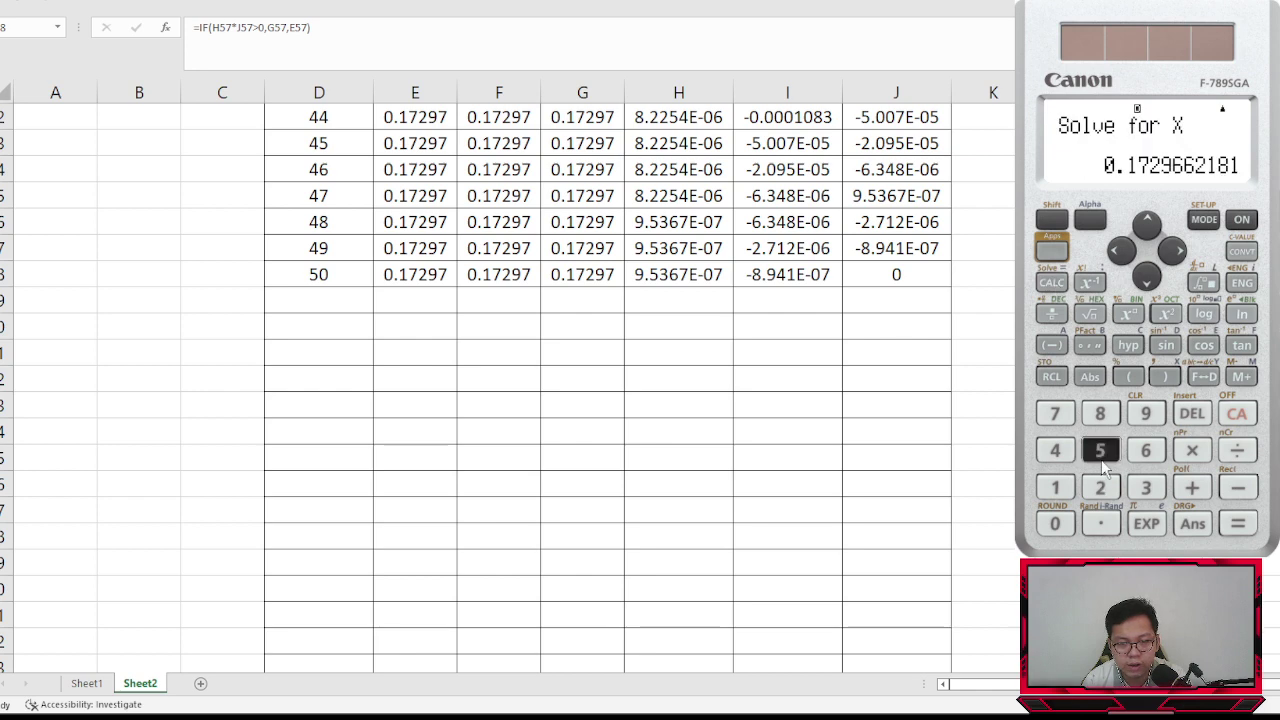
left_click(1238, 523)
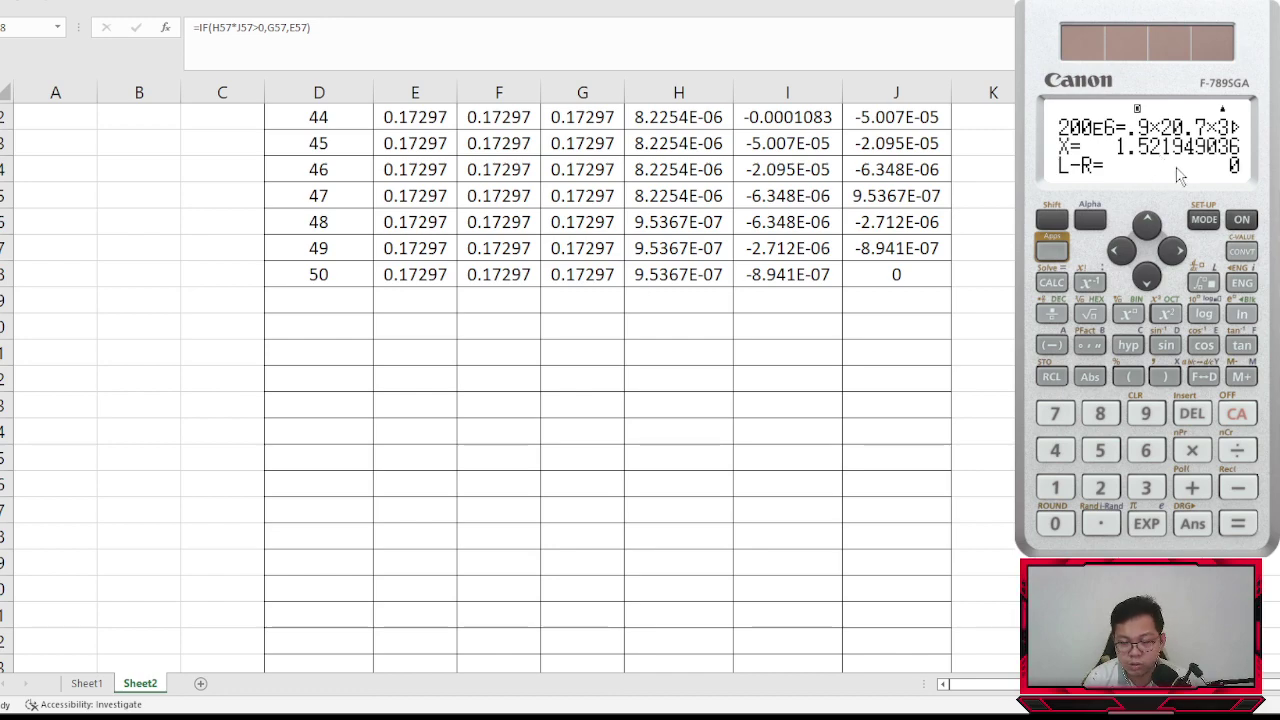
- Set the iteration 1 starting bounds in the Excel table to xL = 1 and xU = 2
scroll(600, 390, "up", 7)
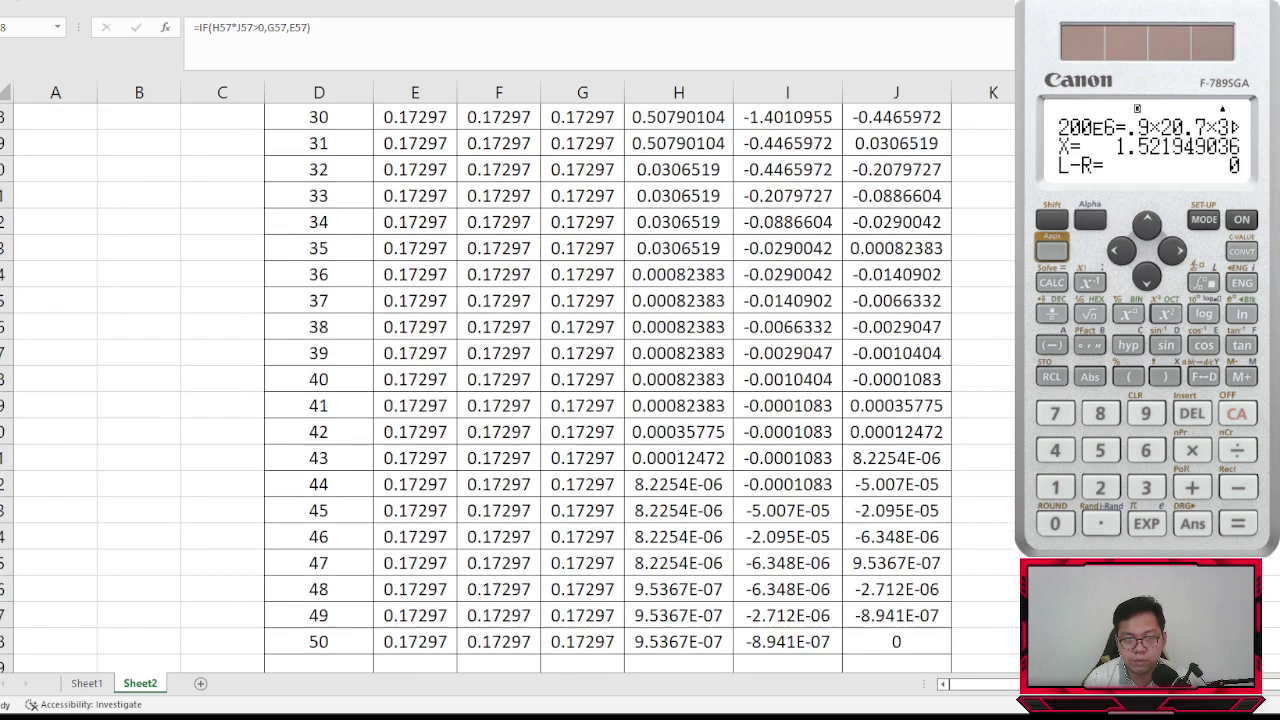
scroll(600, 390, "up", 10)
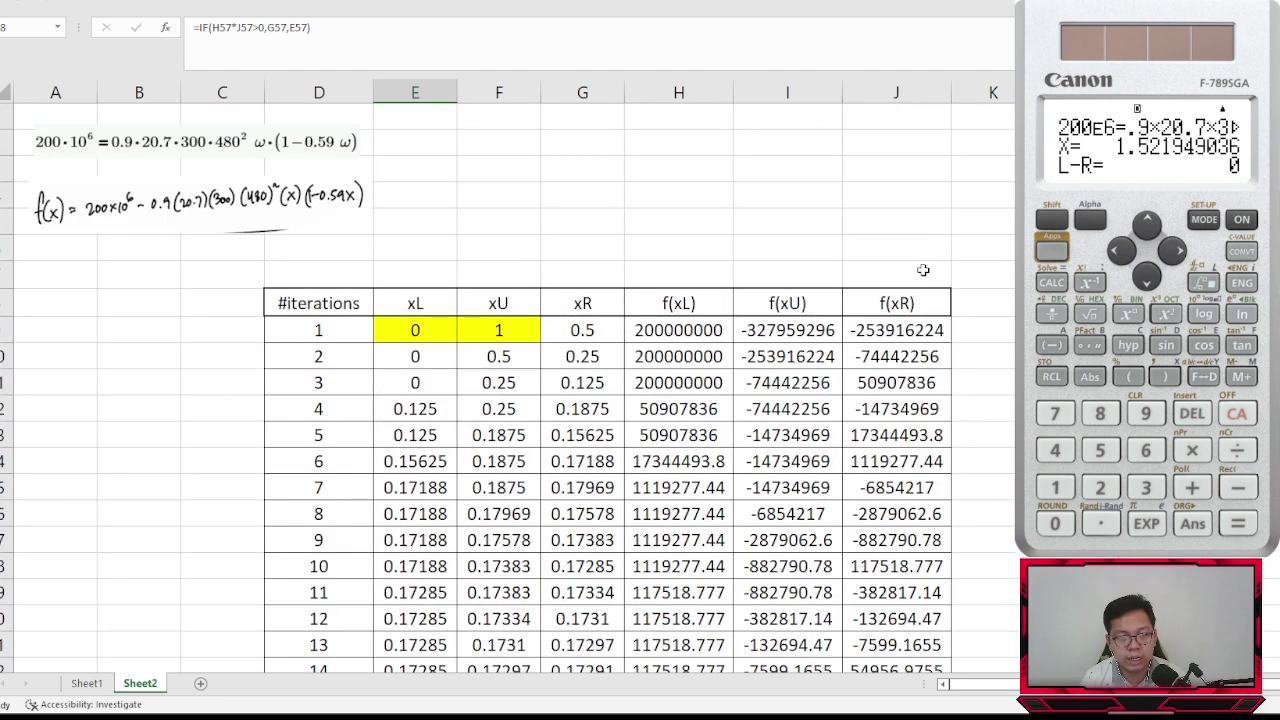
left_click(415, 331)
type("1")
left_click(508, 331)
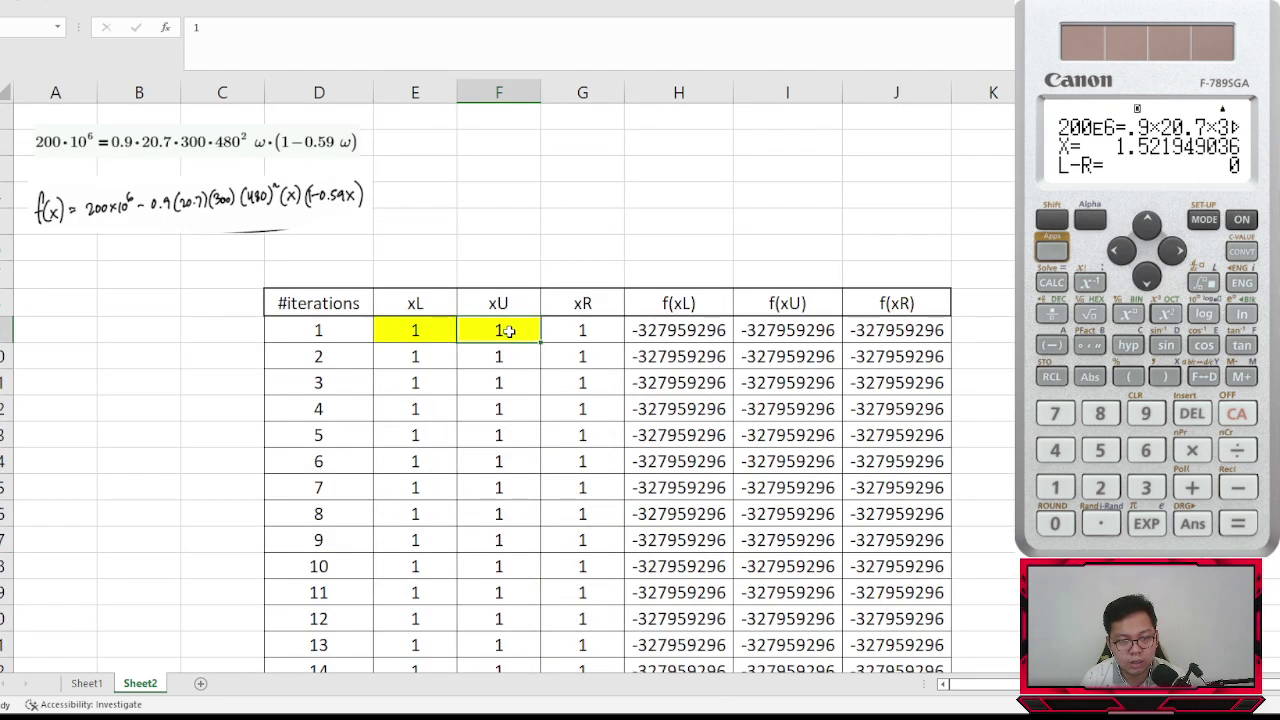
type("2")
left_click(962, 203)
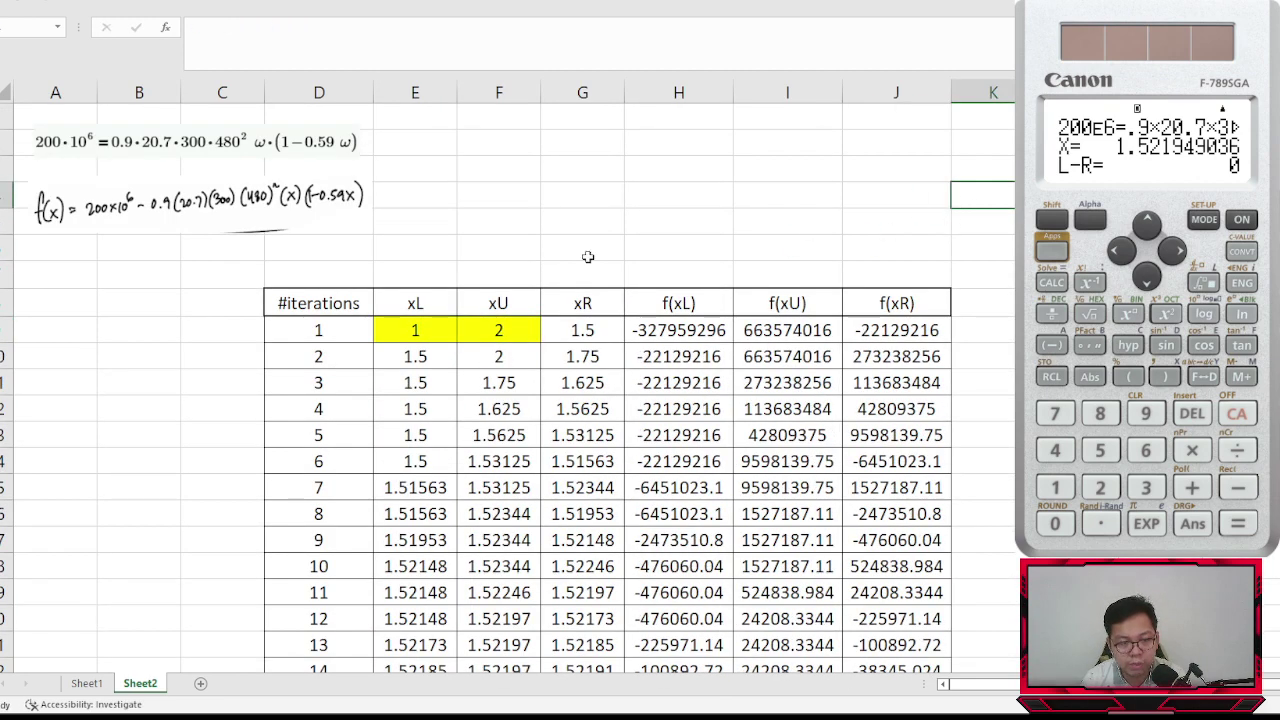
- Examine the xL, xU and xR values at iteration 50 against the calculator's root
scroll(588, 257, "down", 7)
scroll(588, 252, "down", 7)
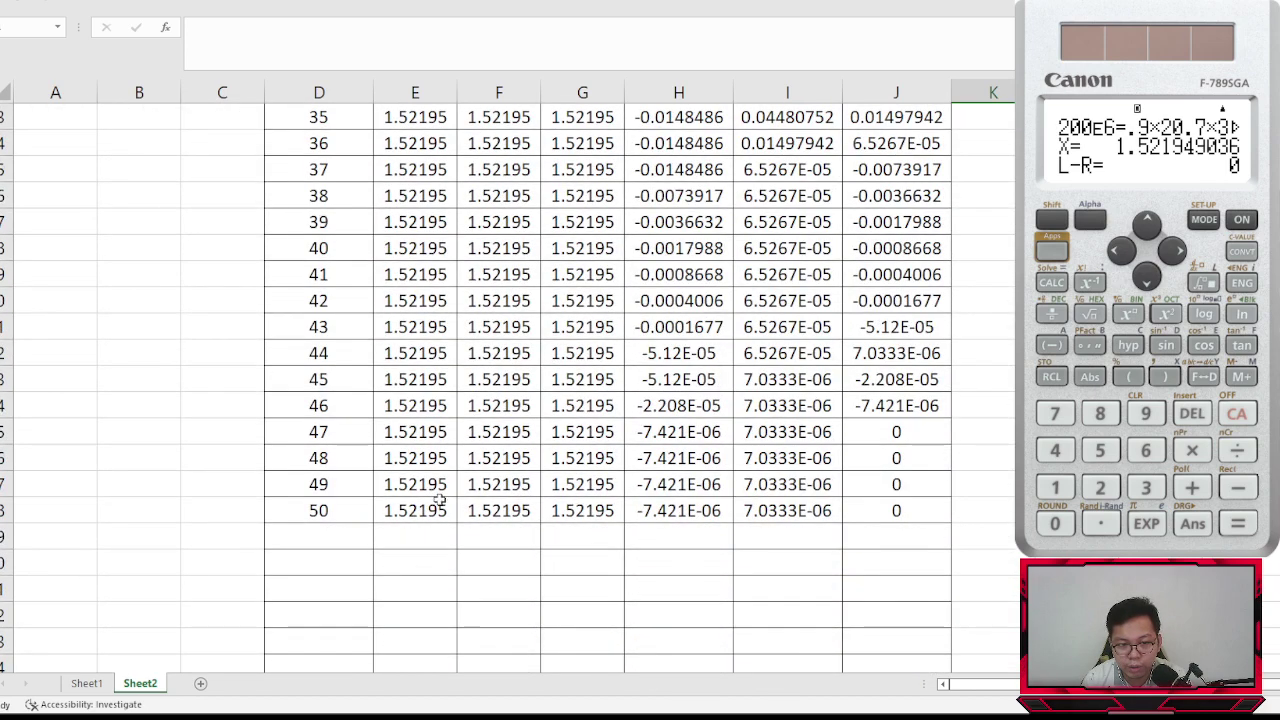
left_click_drag(396, 513, 578, 515)
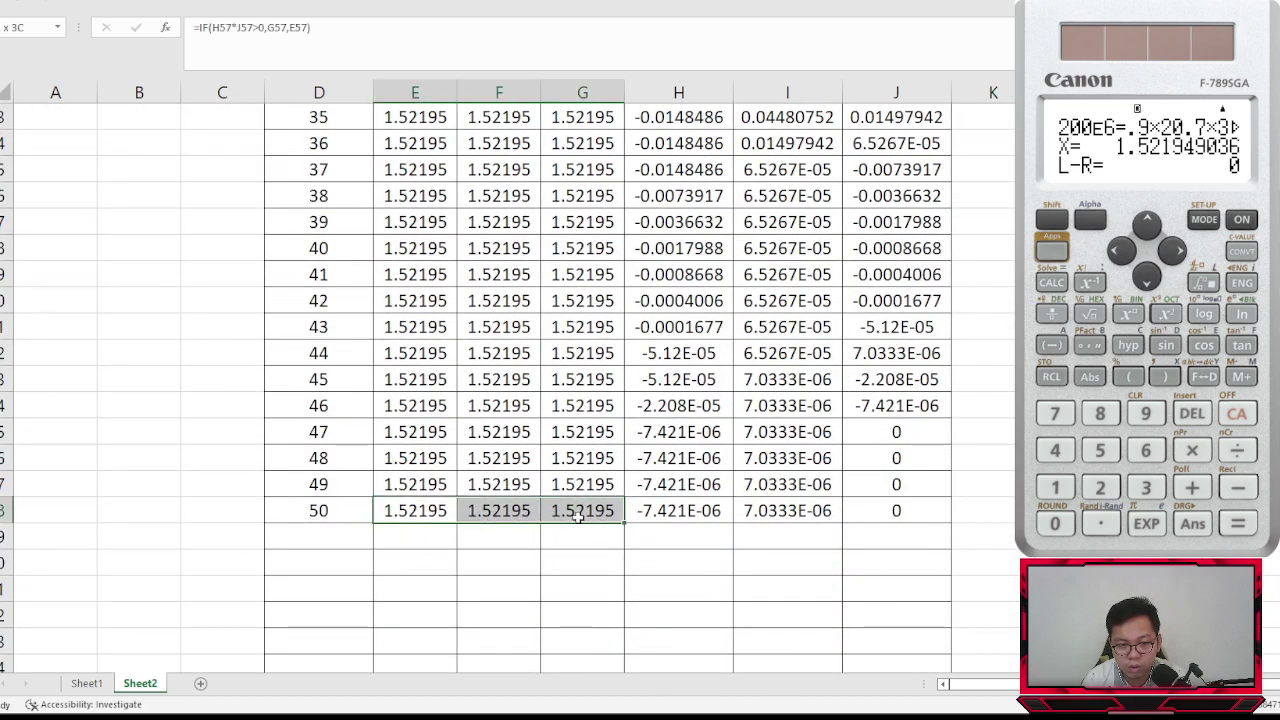
left_click(551, 571)
left_click_drag(435, 515, 552, 508)
scroll(545, 500, "up", 14)
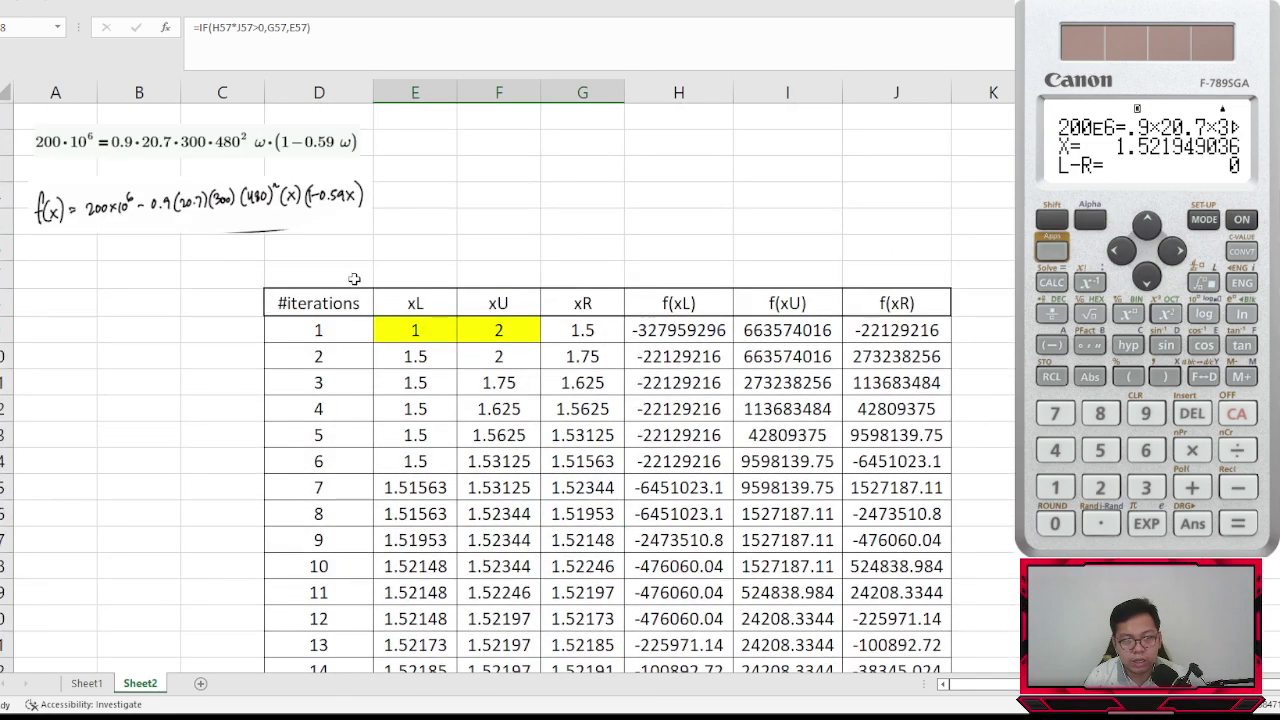
scroll(640, 302, "down", 14)
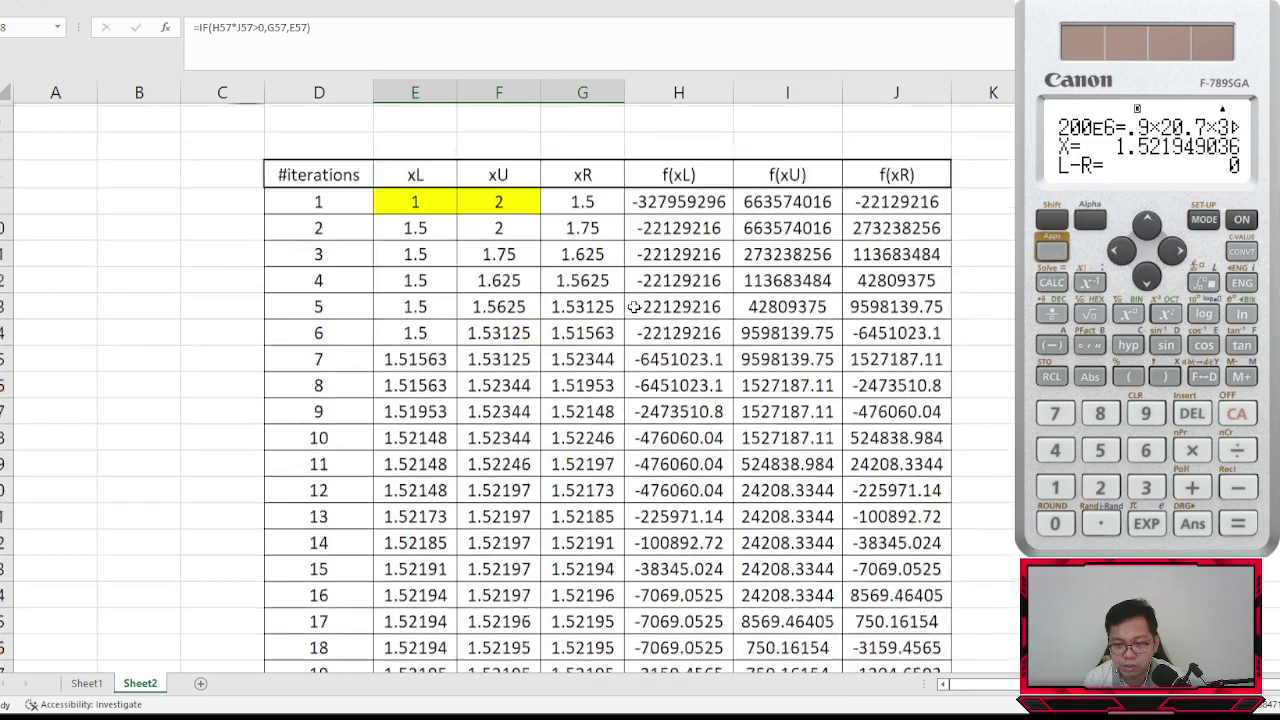
scroll(633, 306, "down", 2)
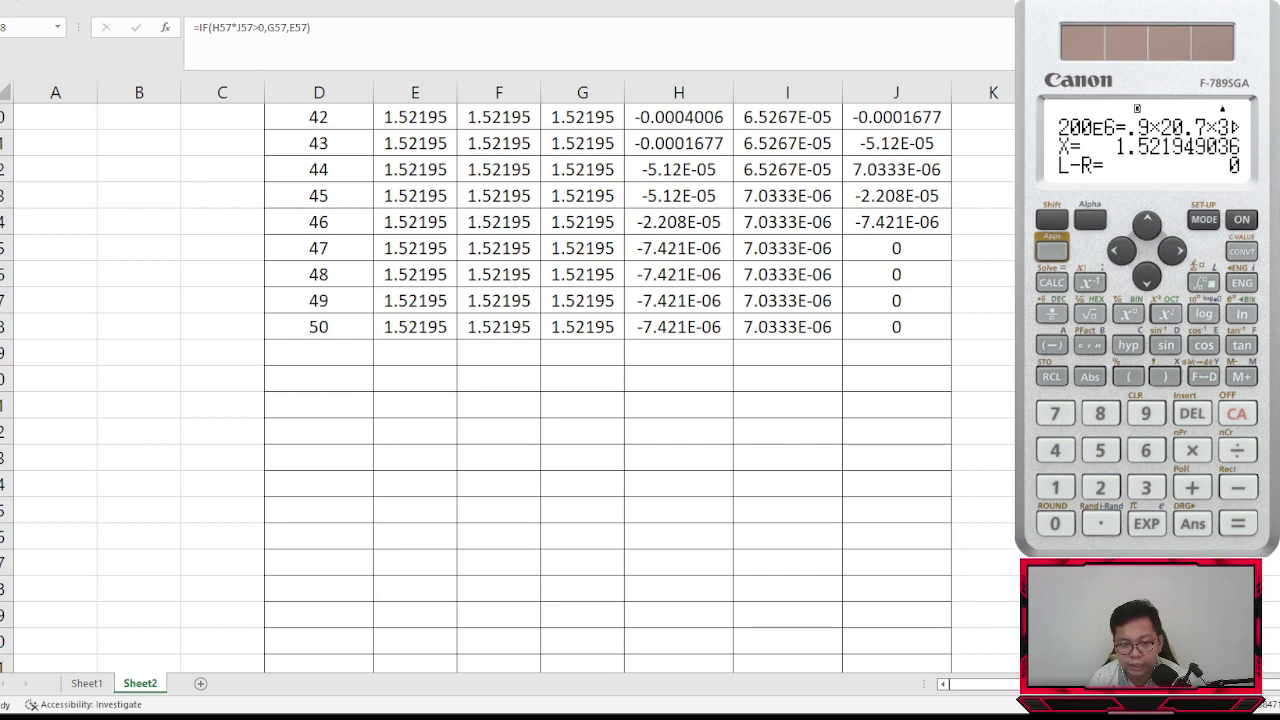
left_click_drag(415, 327, 582, 327)
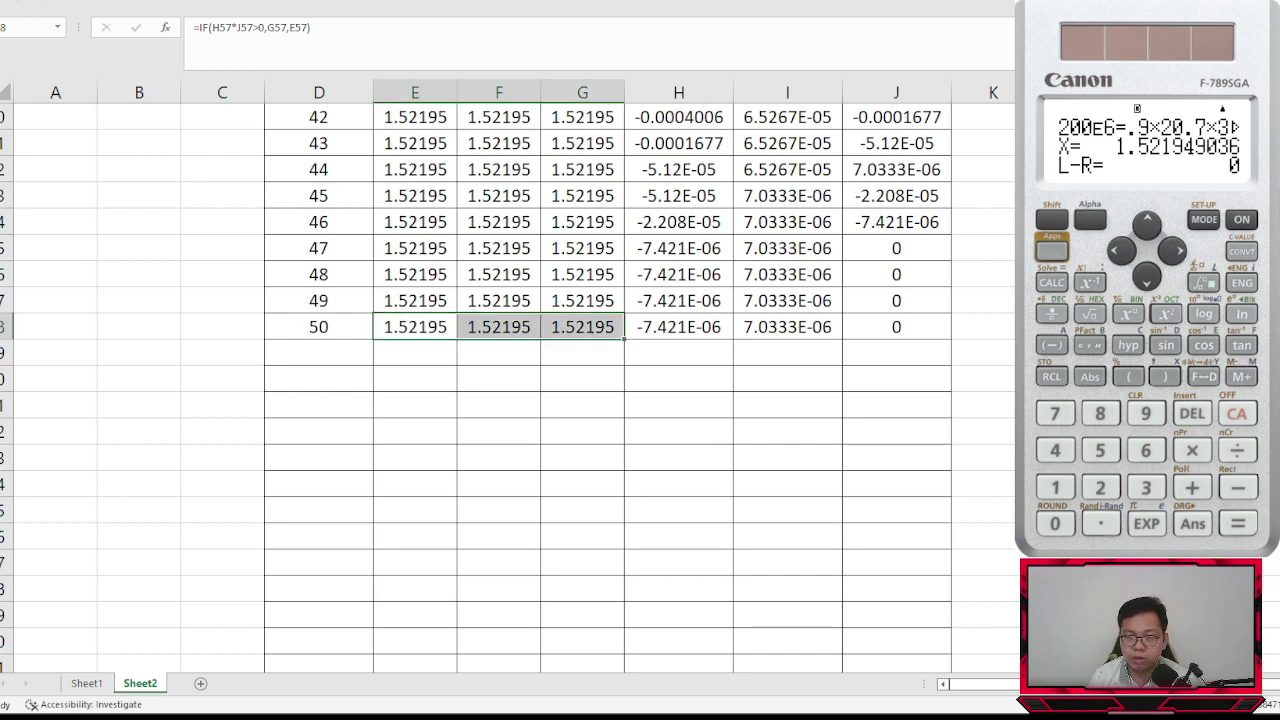
left_click(715, 510)
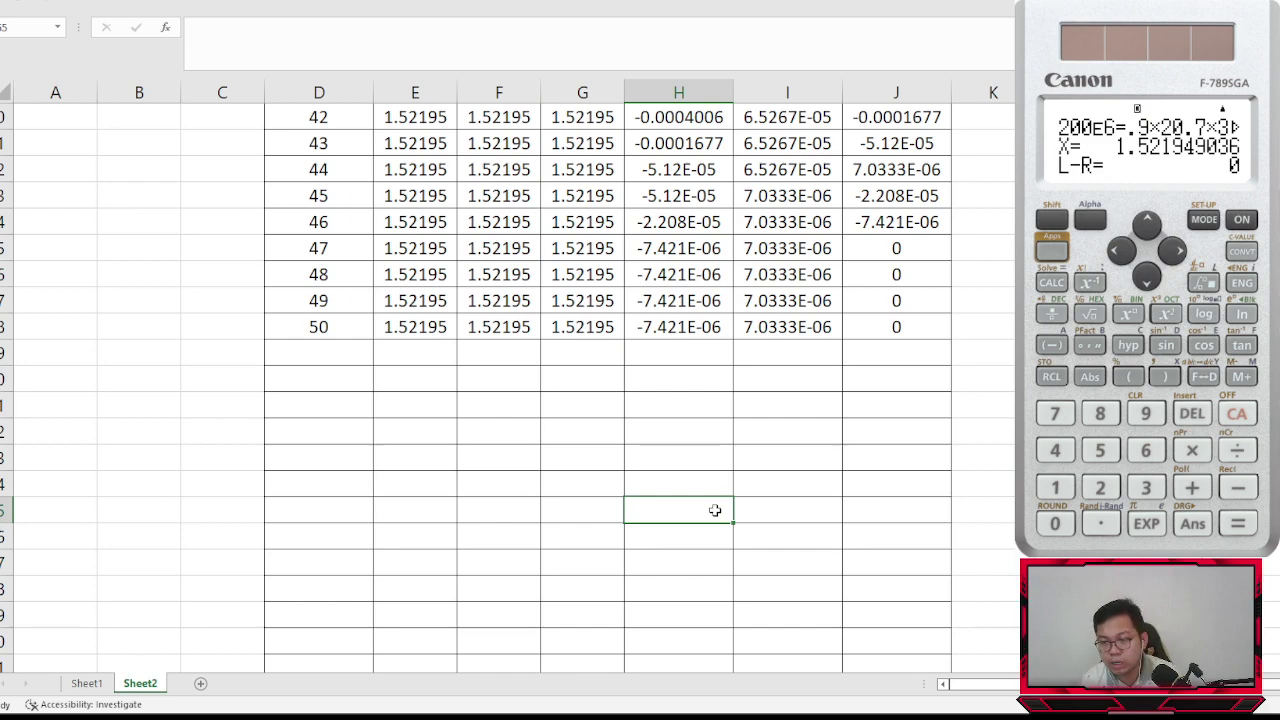
- Review how the bounds and function values develop from the first iteration through the following rows
scroll(711, 484, "up", 15)
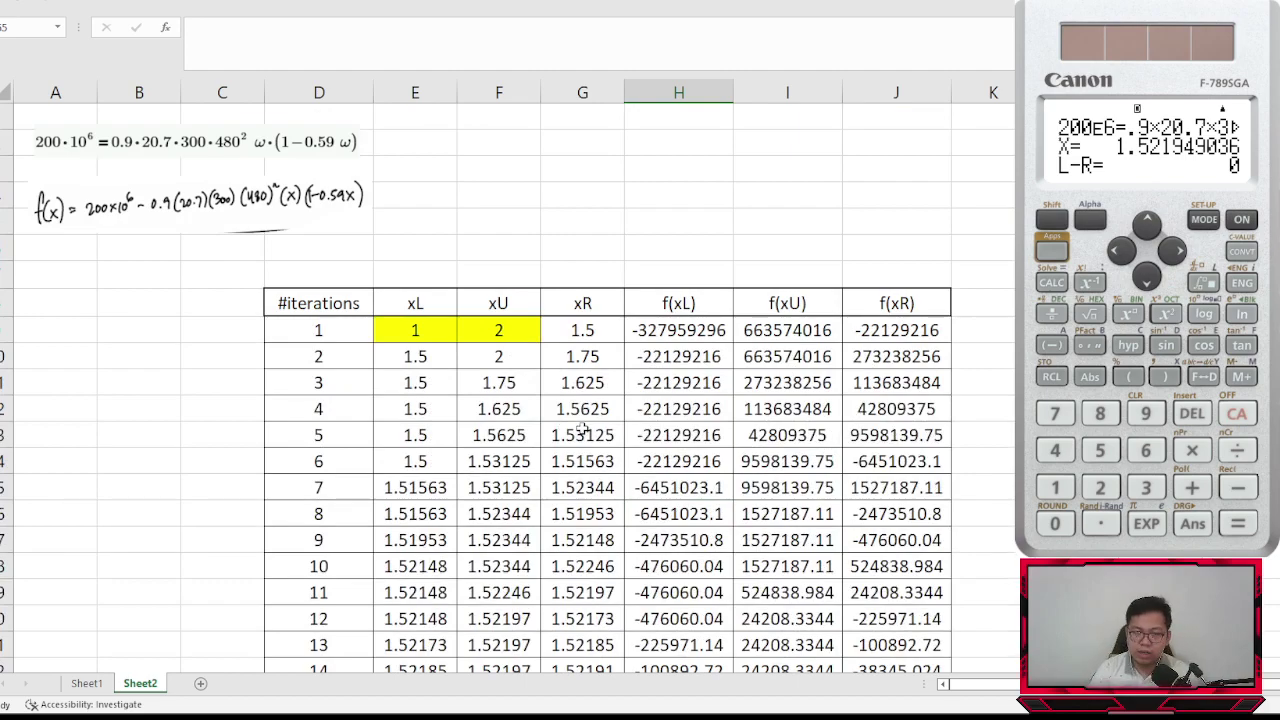
scroll(458, 404, "down", 9)
scroll(459, 398, "down", 3)
scroll(459, 398, "up", 15)
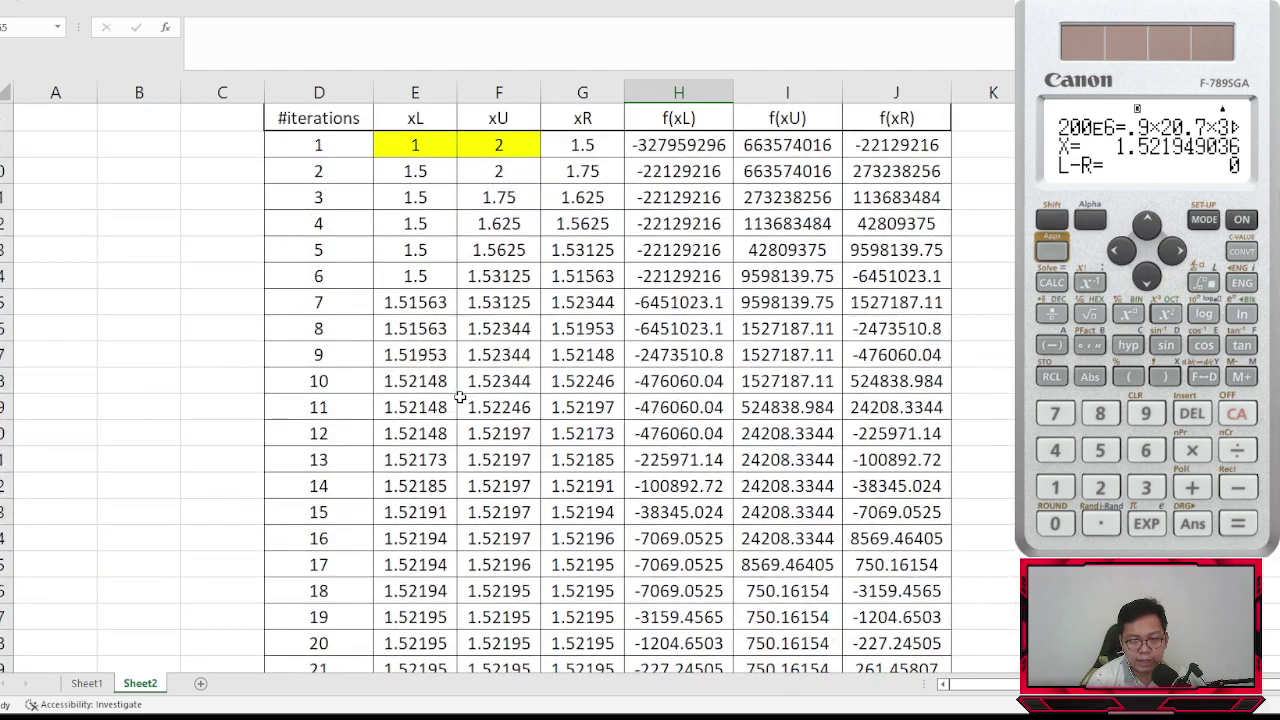
scroll(459, 398, "up", 2)
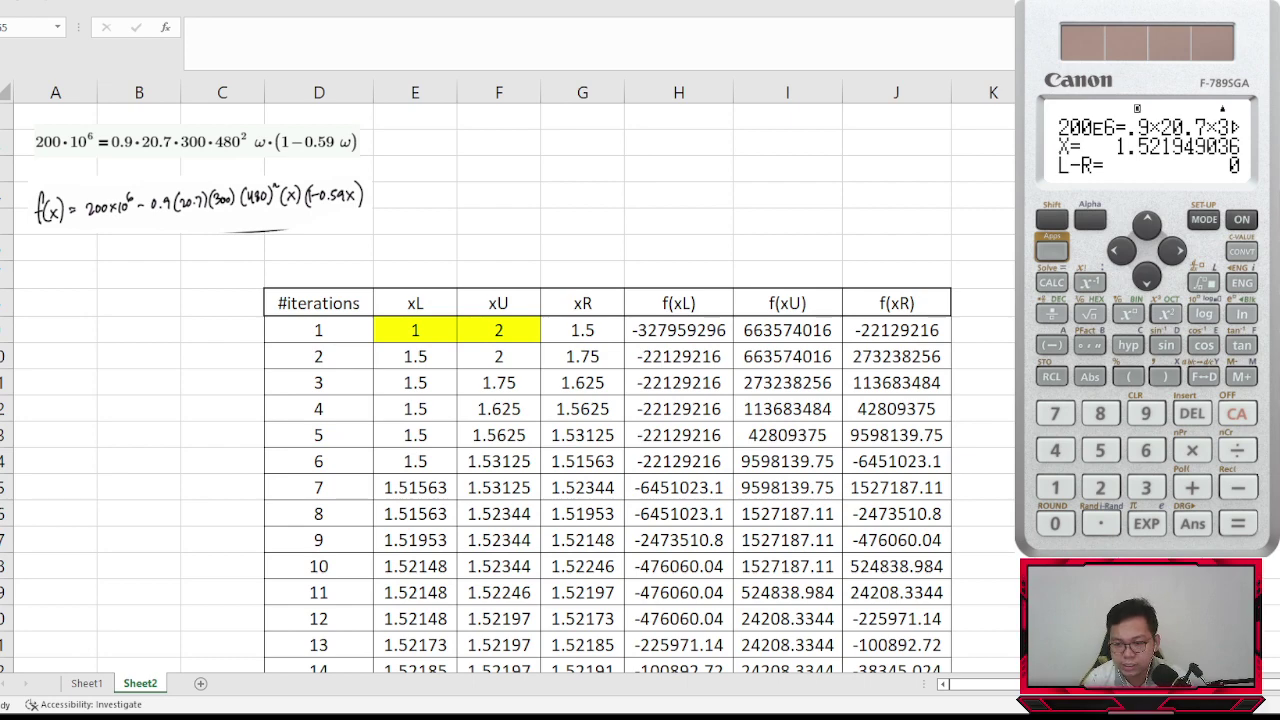
scroll(505, 387, "down", 16)
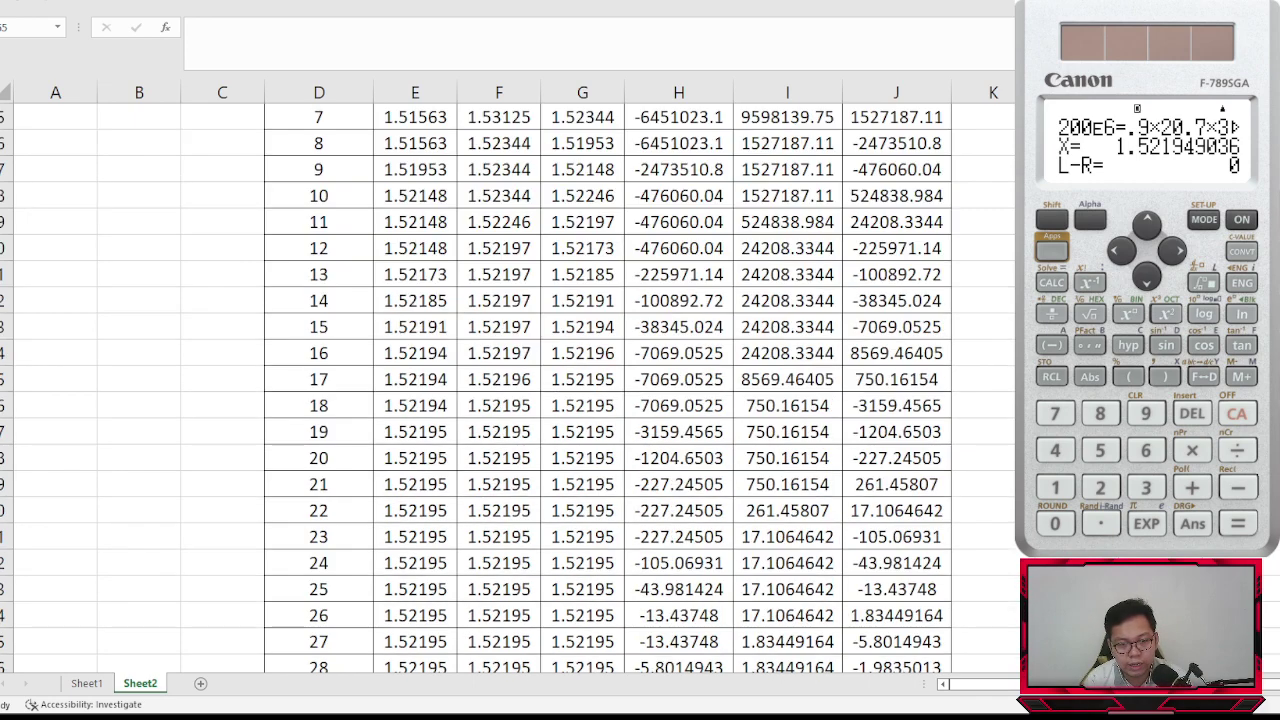
scroll(505, 387, "up", 16)
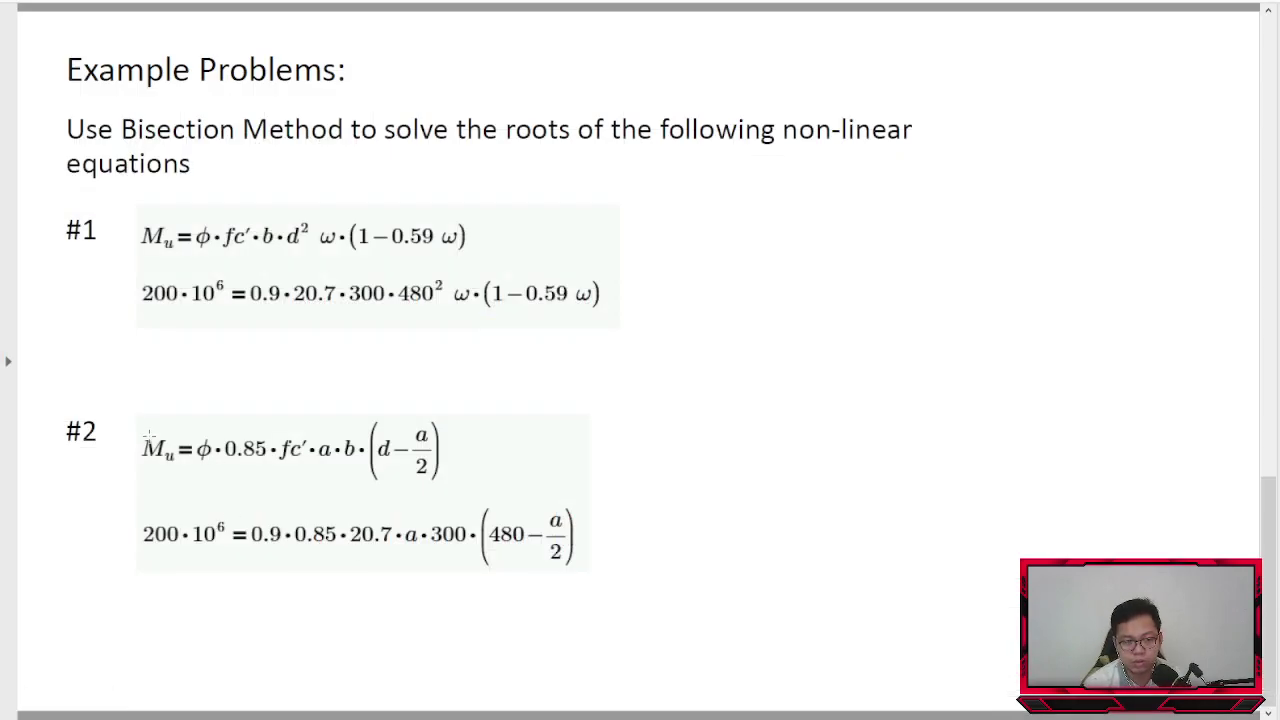
- Select the area around the two equations of example problem #2 in the problem document
left_click_drag(148, 436, 600, 597)
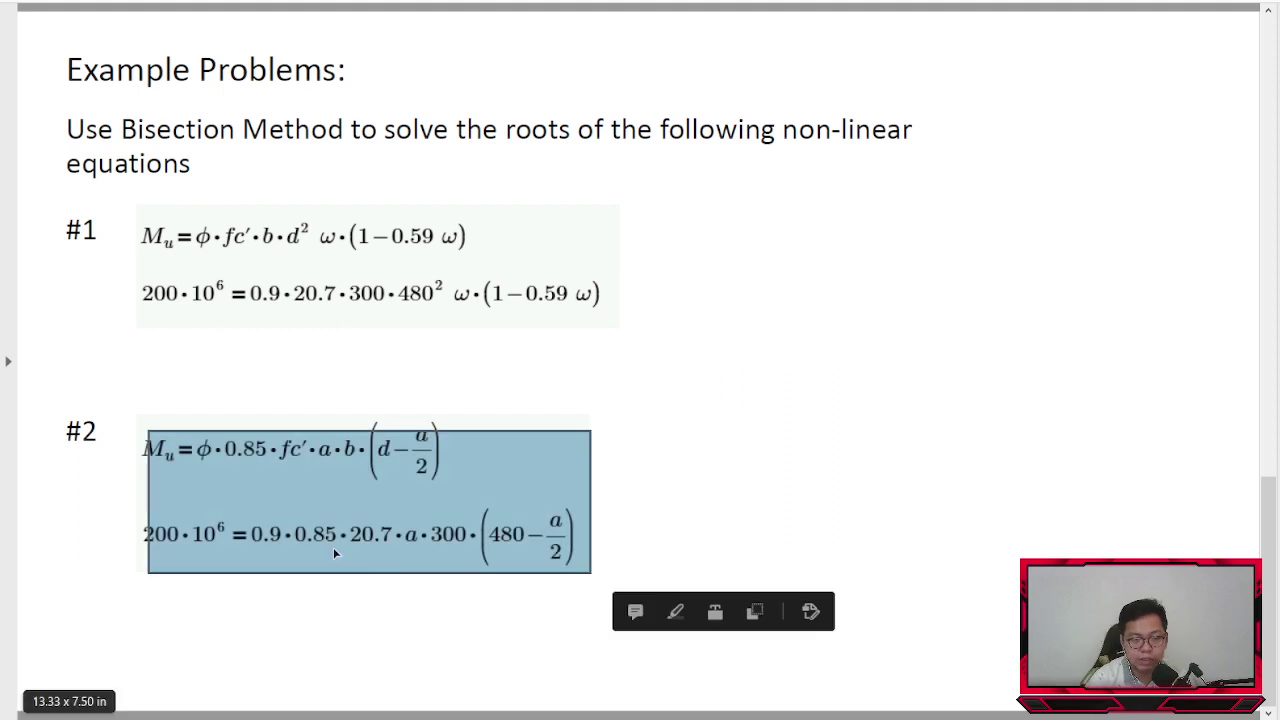
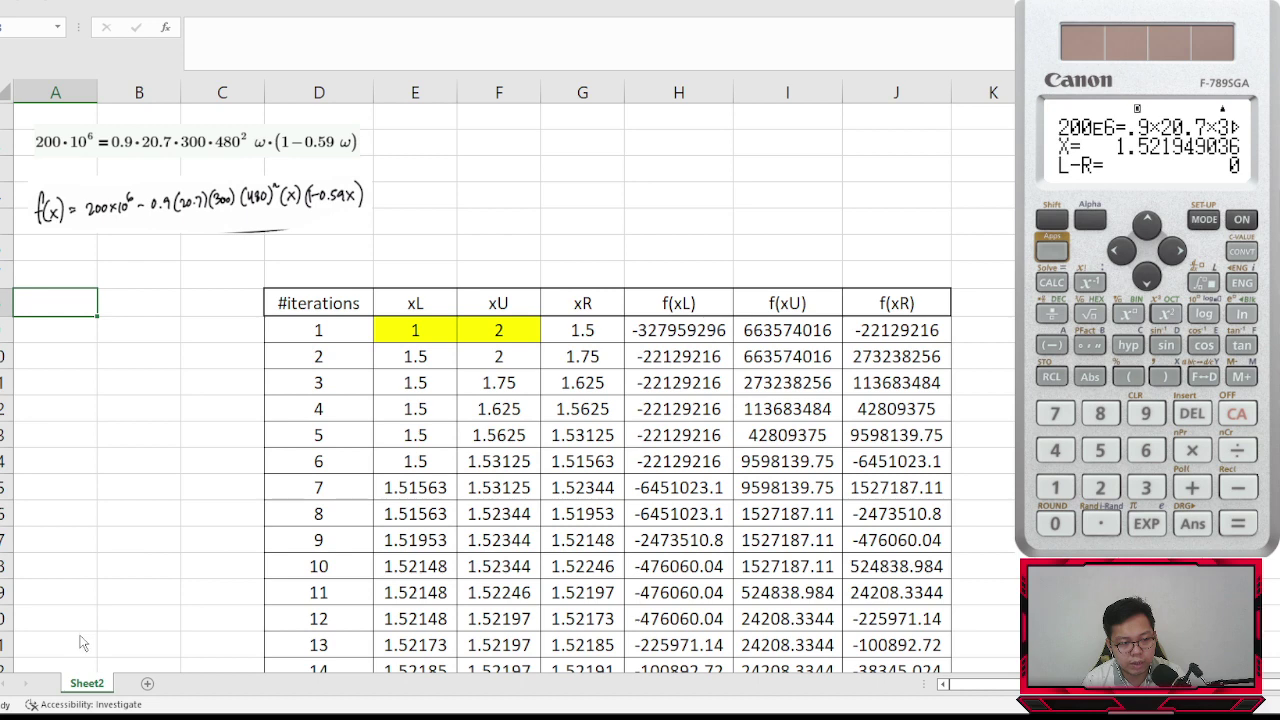
- Duplicate Sheet2 in the Excel workbook and delete the handwritten f(x) picture from the copy
left_click_drag(86, 683, 195, 686)
left_click(176, 206)
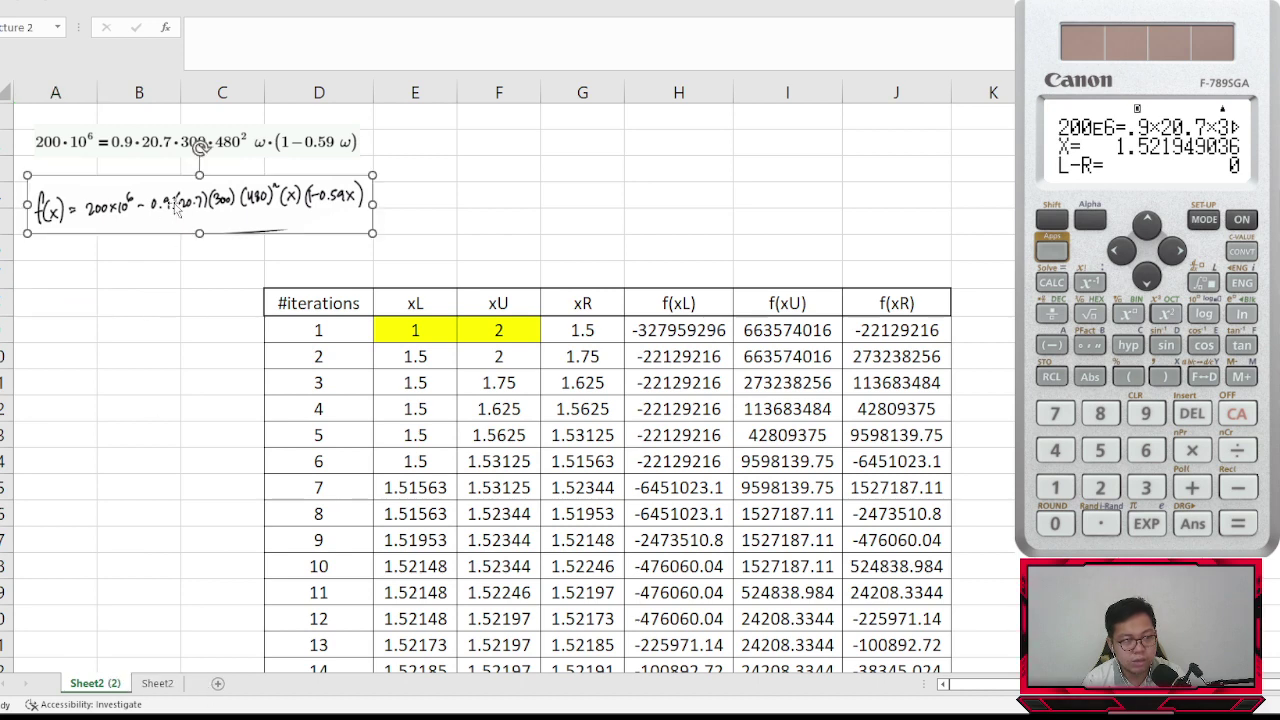
key("Delete")
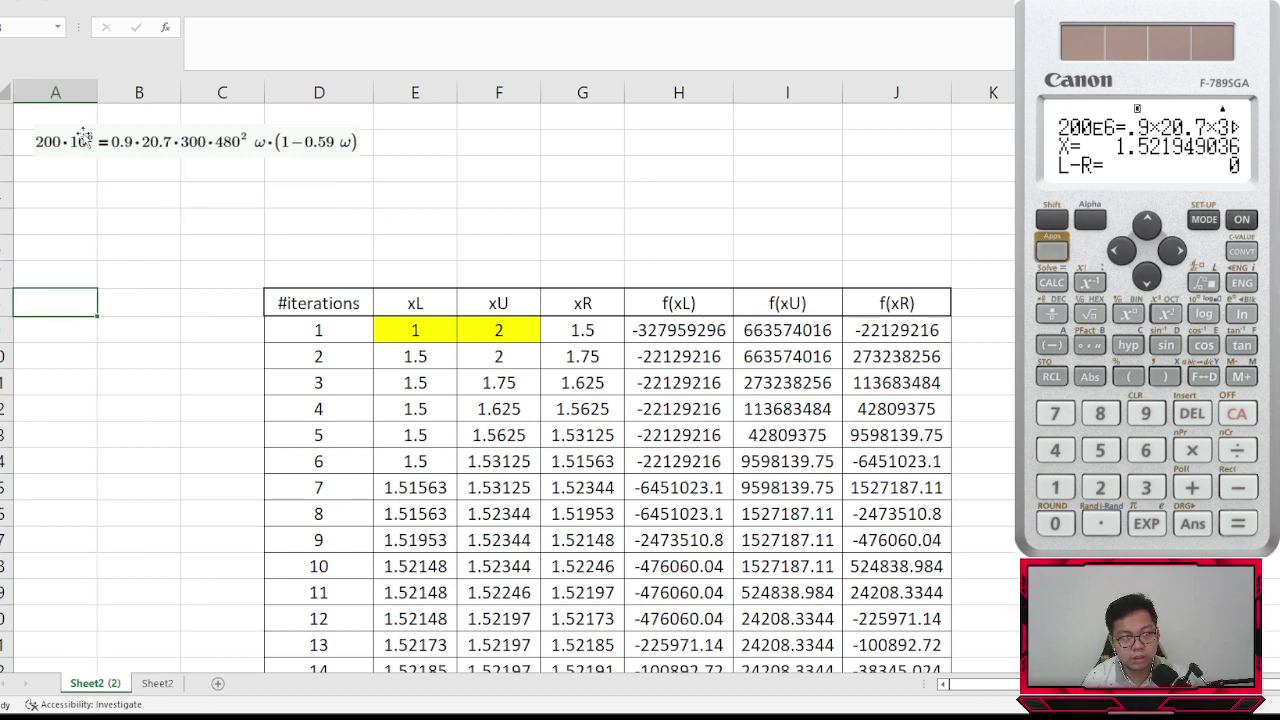
- Replace the old equation picture with the copied problem #2 equation in a, moved above the table and scaled down to fit
left_click(82, 137)
key("Delete")
key("ctrl+v")
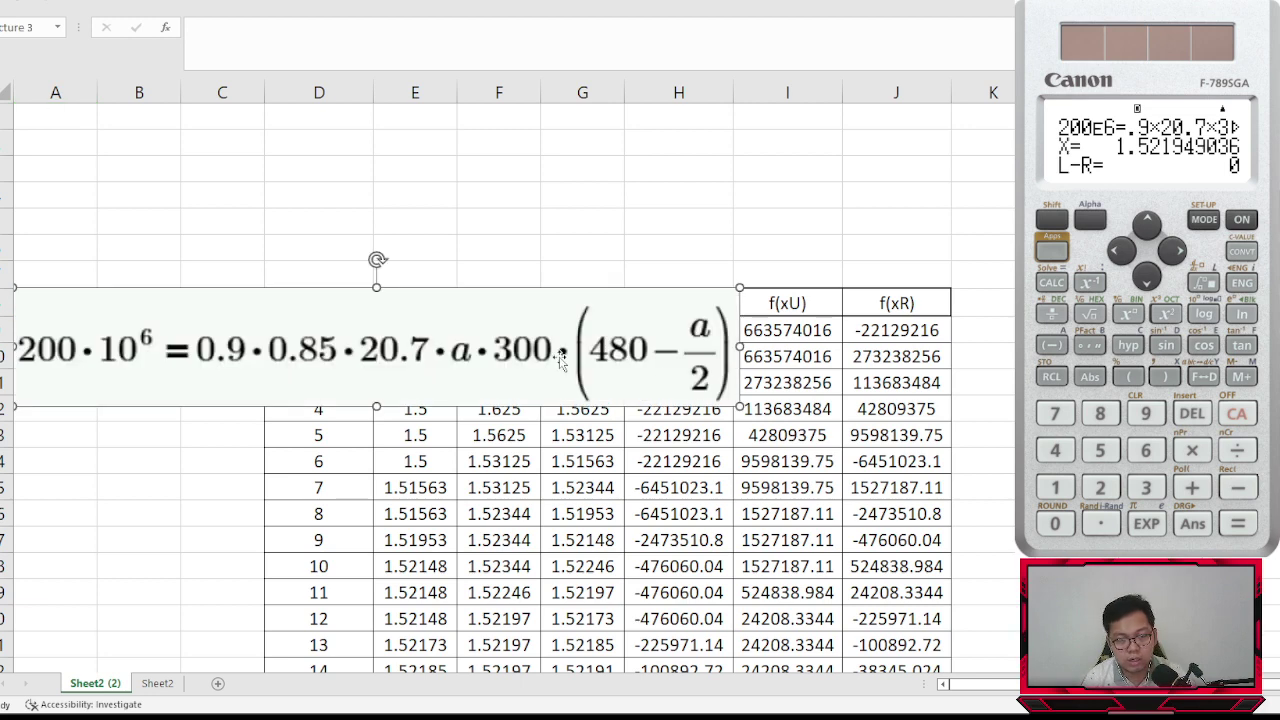
left_click_drag(560, 362, 598, 204)
left_click_drag(785, 250, 465, 200)
- Replace the first iteration's f(xL) formula with =200*10^6-0.9*0.85*20.7*E9*300*(480-E9/2)
left_click(668, 338)
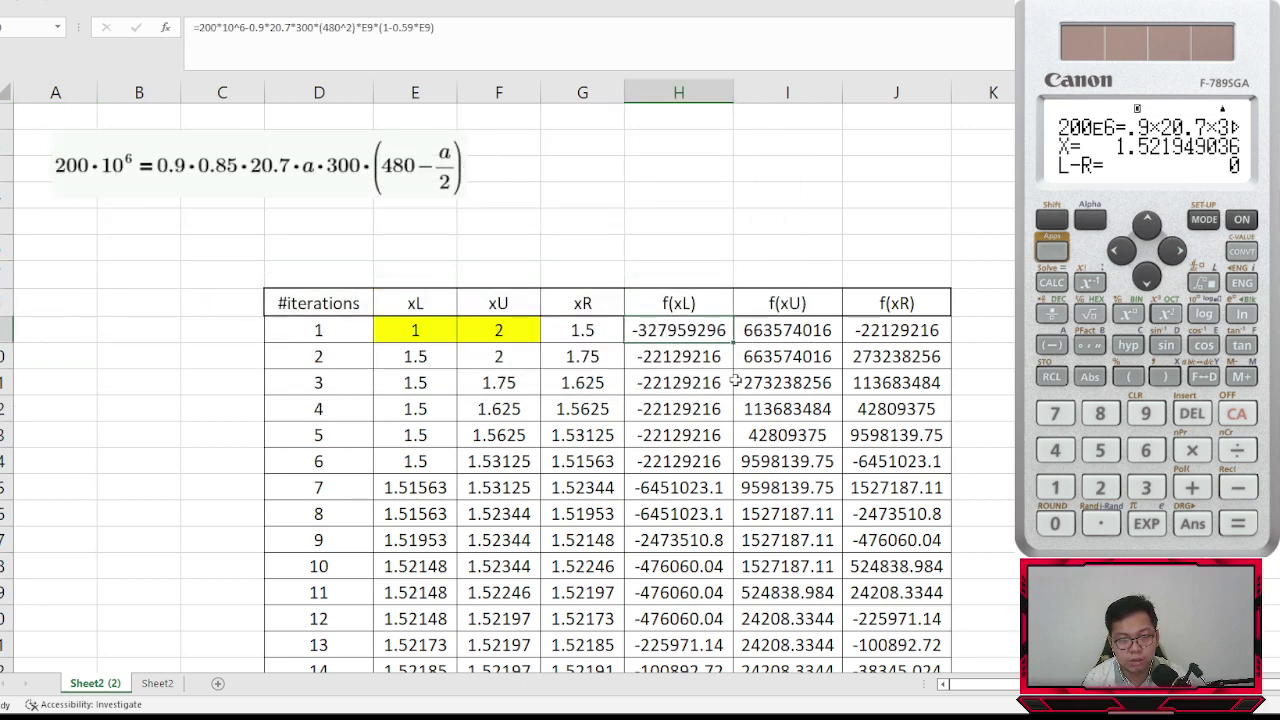
key("Right")
key("Right")
key("Left")
key("Left")
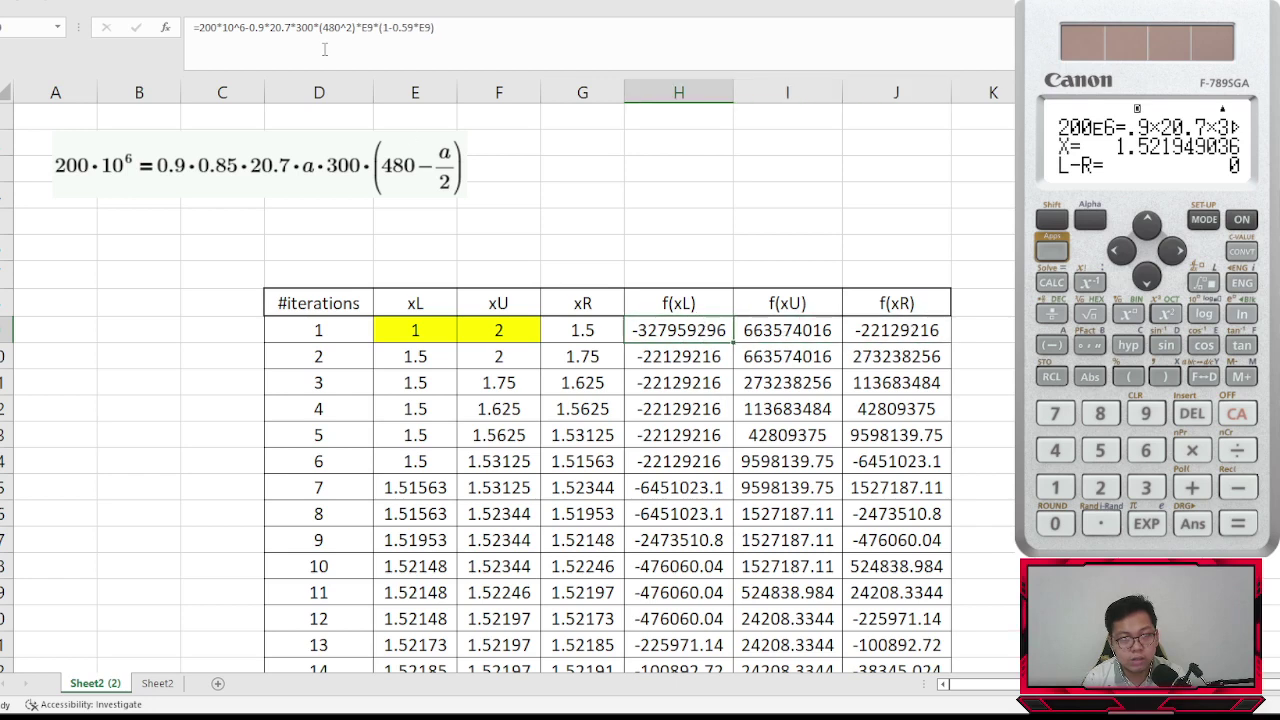
left_click(456, 28)
left_click_drag(456, 28, 198, 28)
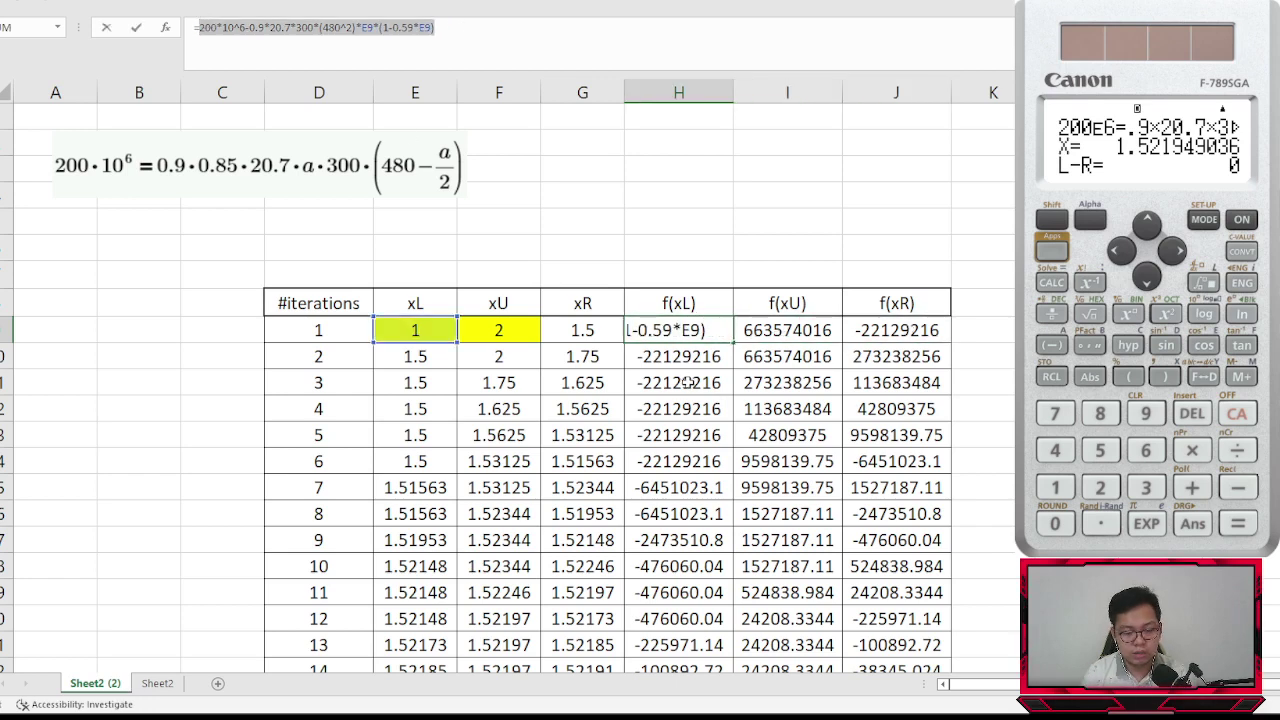
type("200*10^6-")
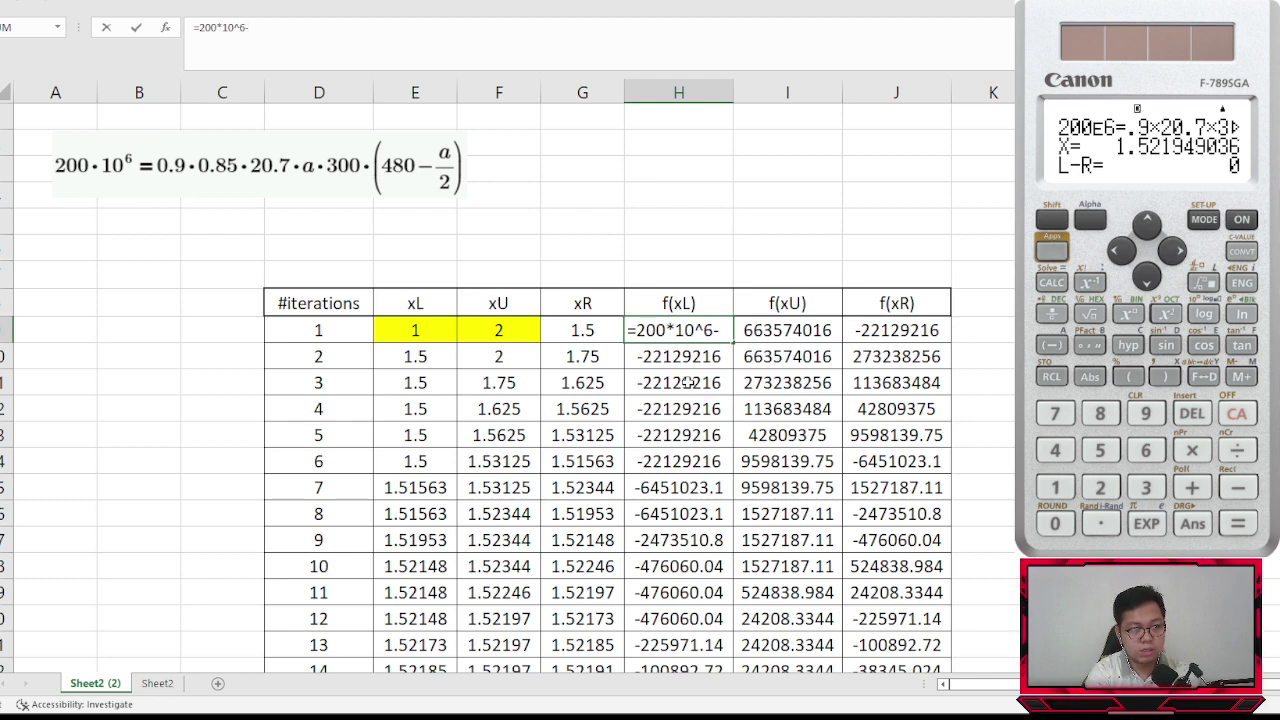
type("0.")
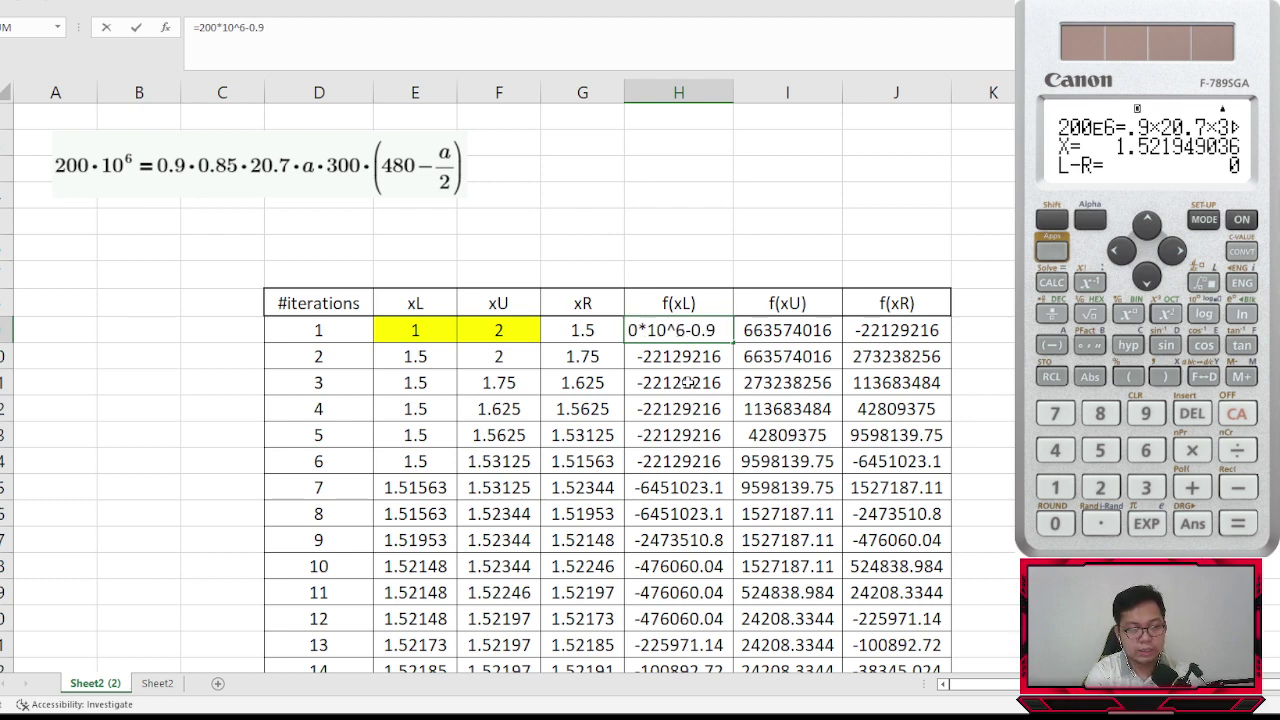
type("9*0.85")
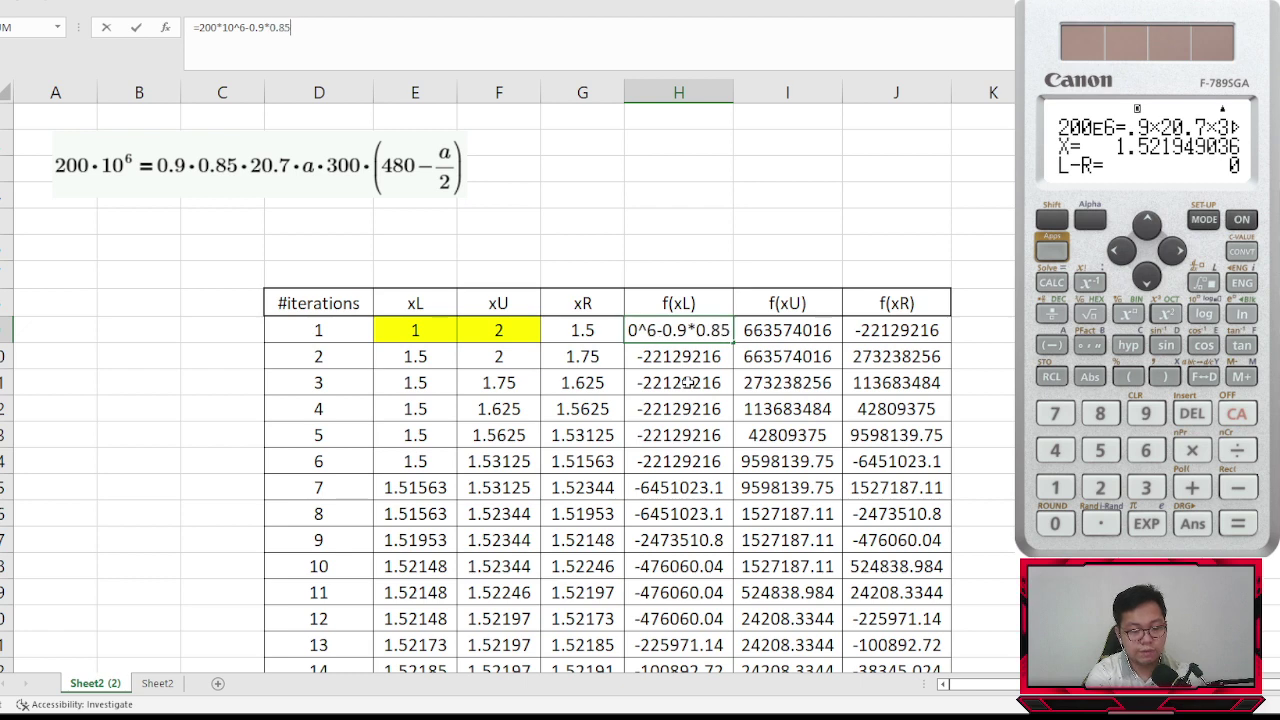
type("*20.")
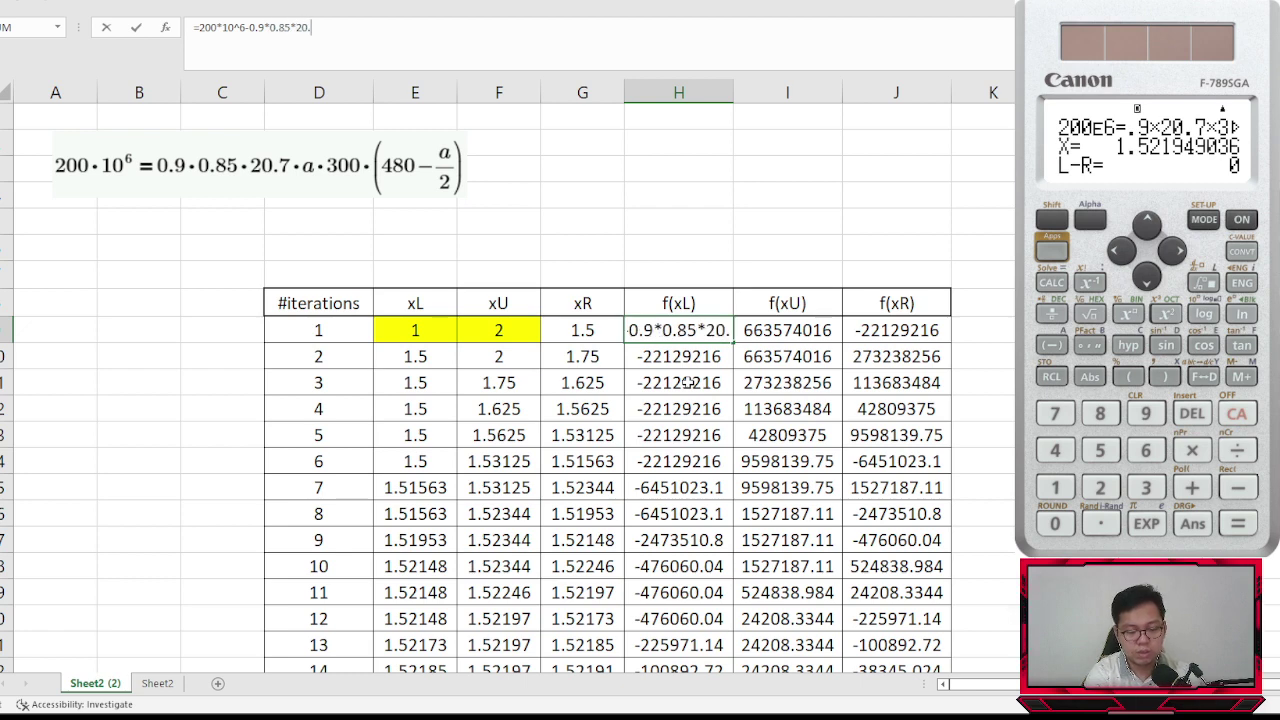
type("7*")
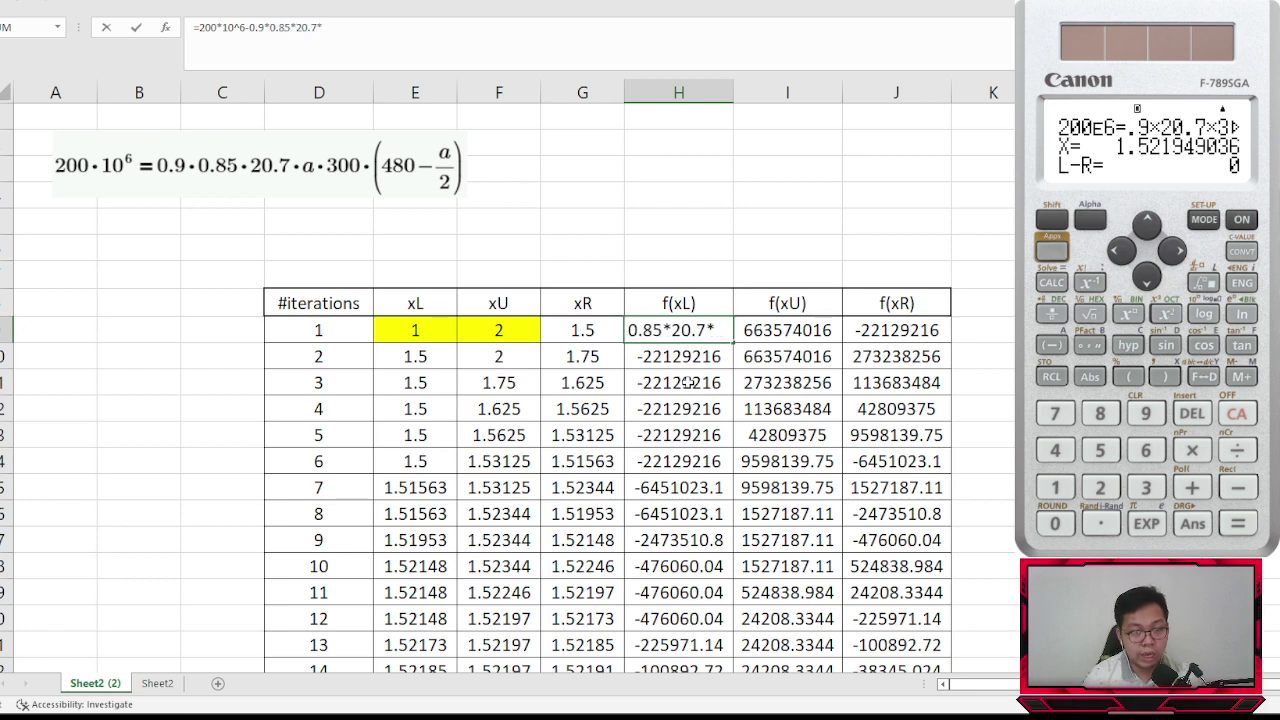
left_click(417, 328)
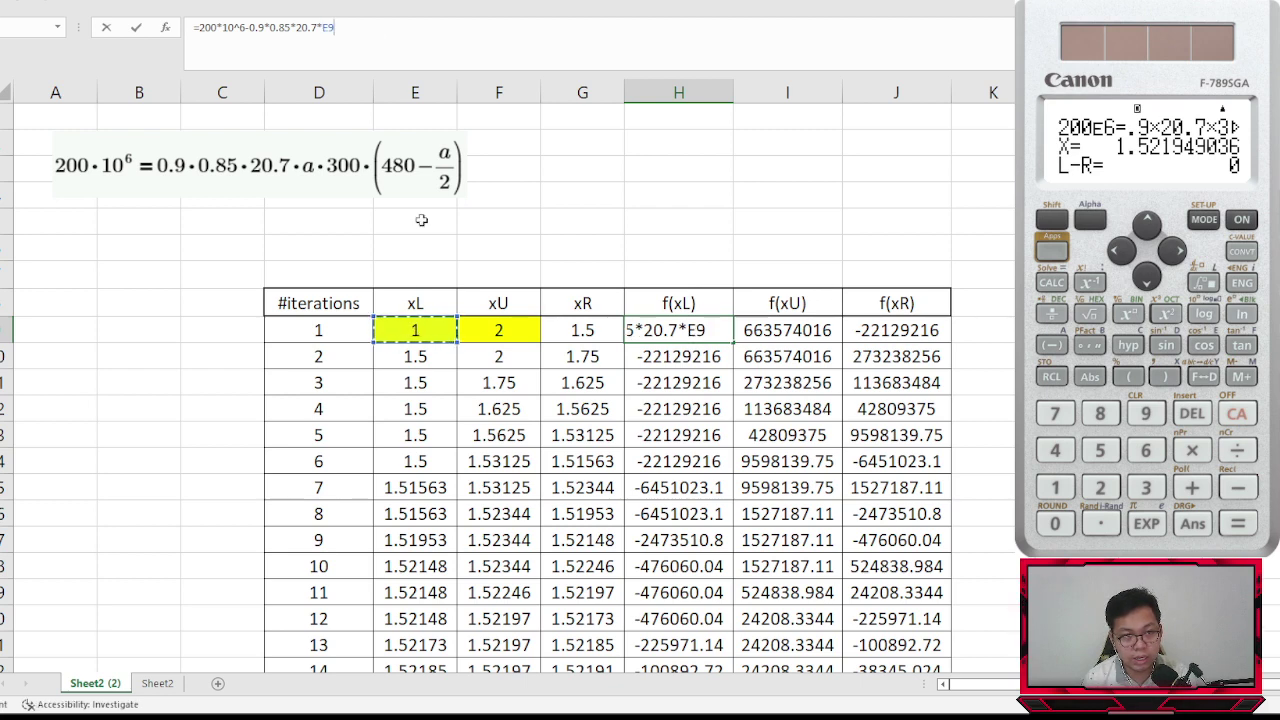
type("*")
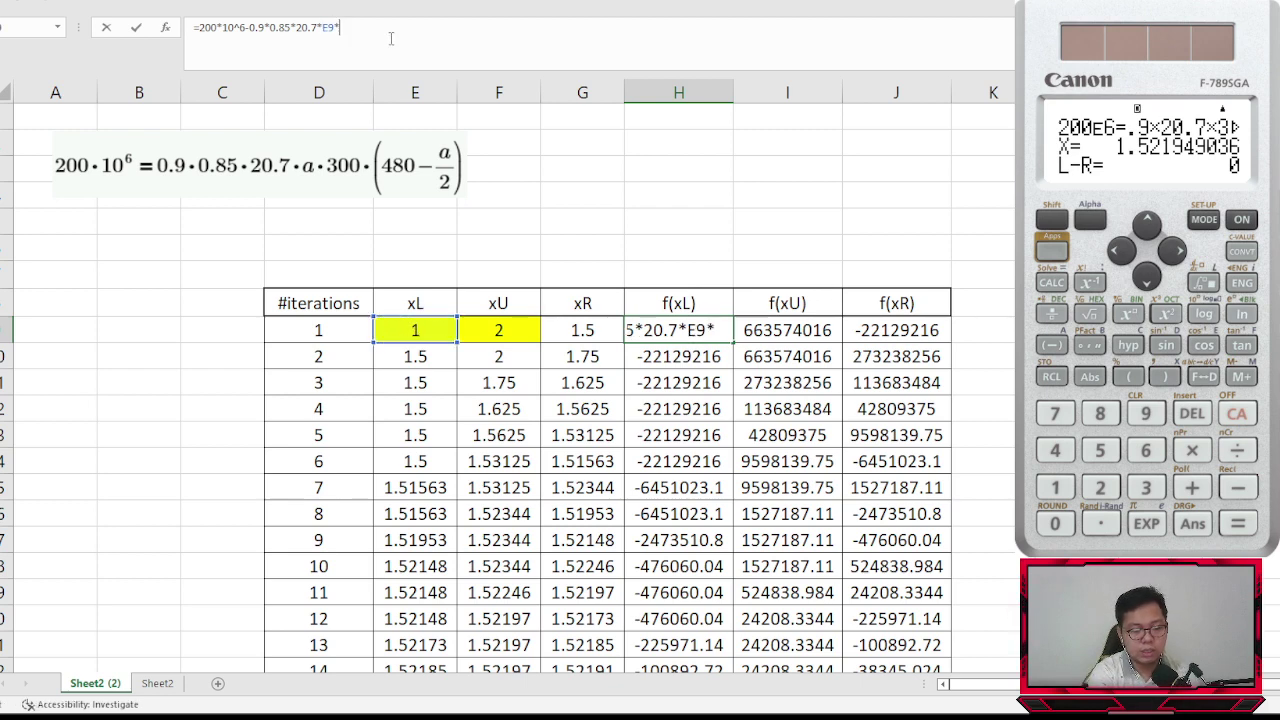
type("300*(")
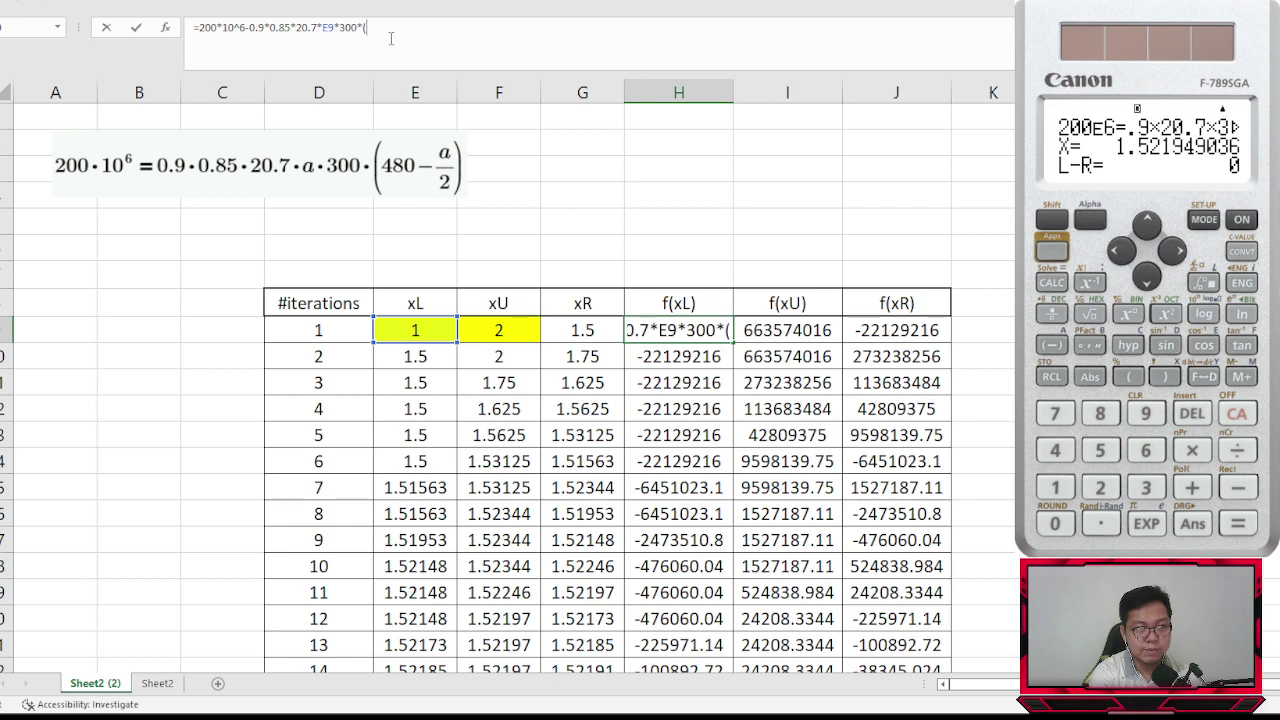
type("480")
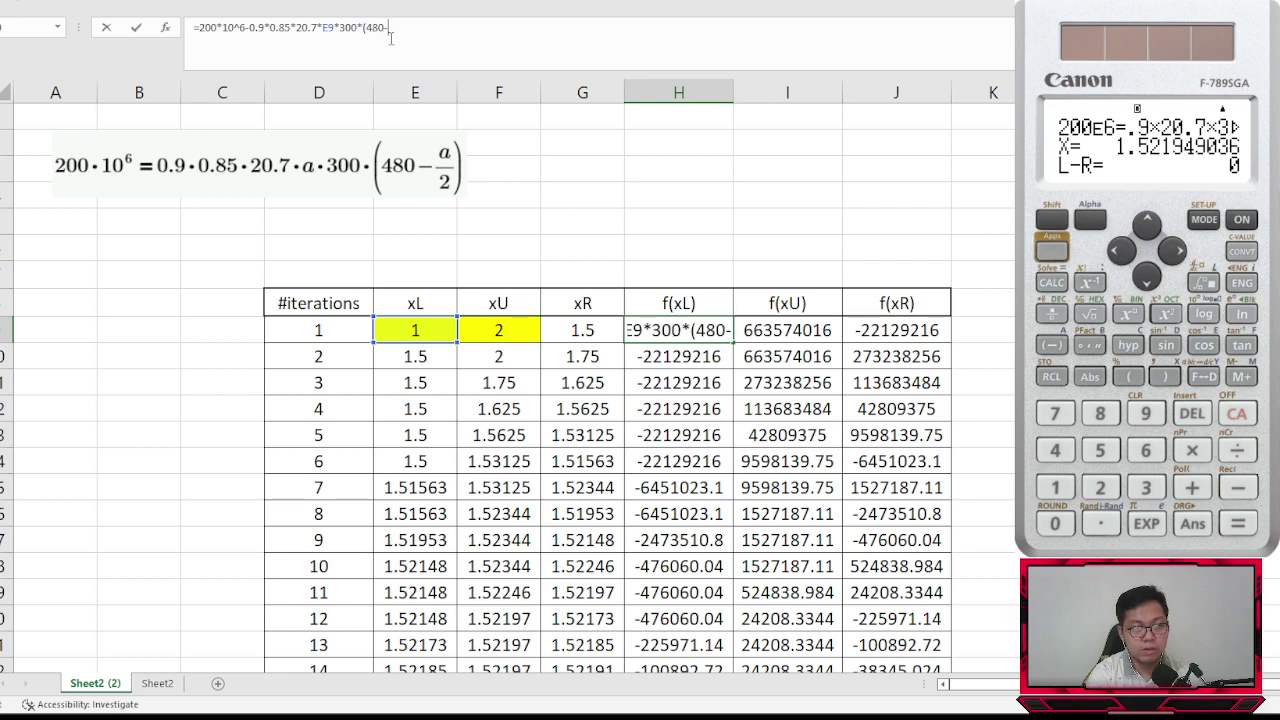
type("-")
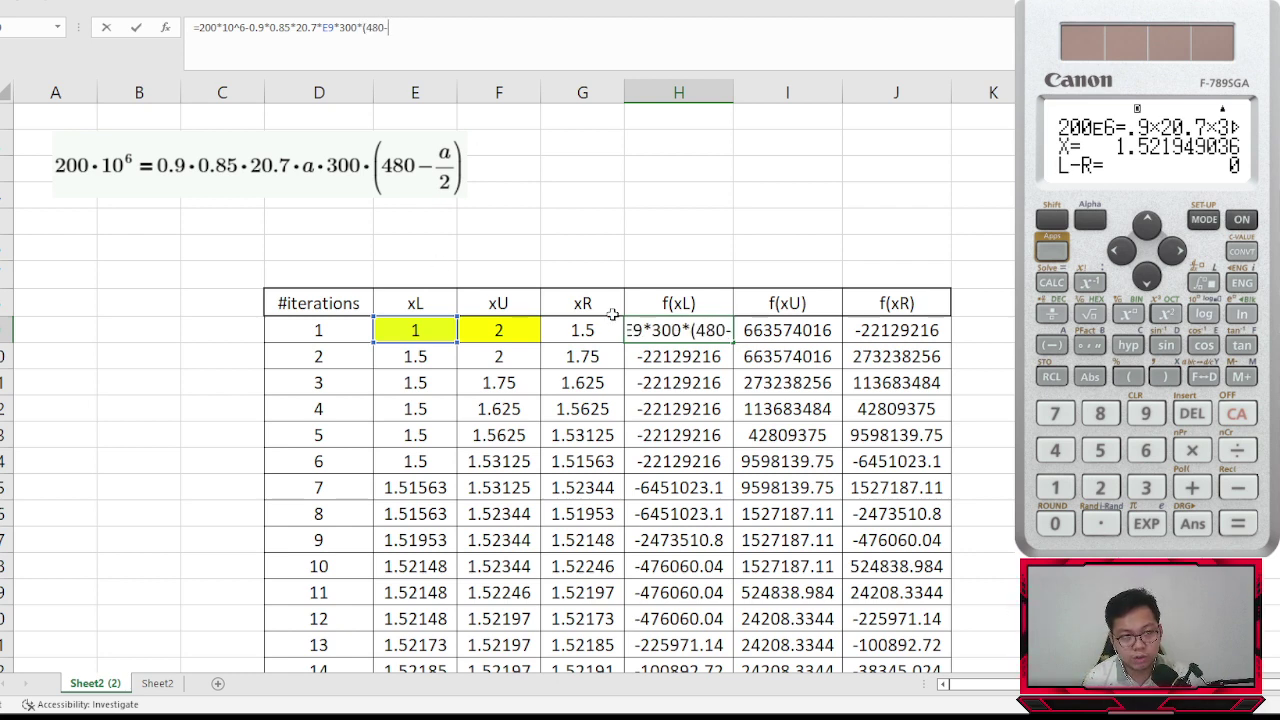
left_click(415, 330)
type("/2")
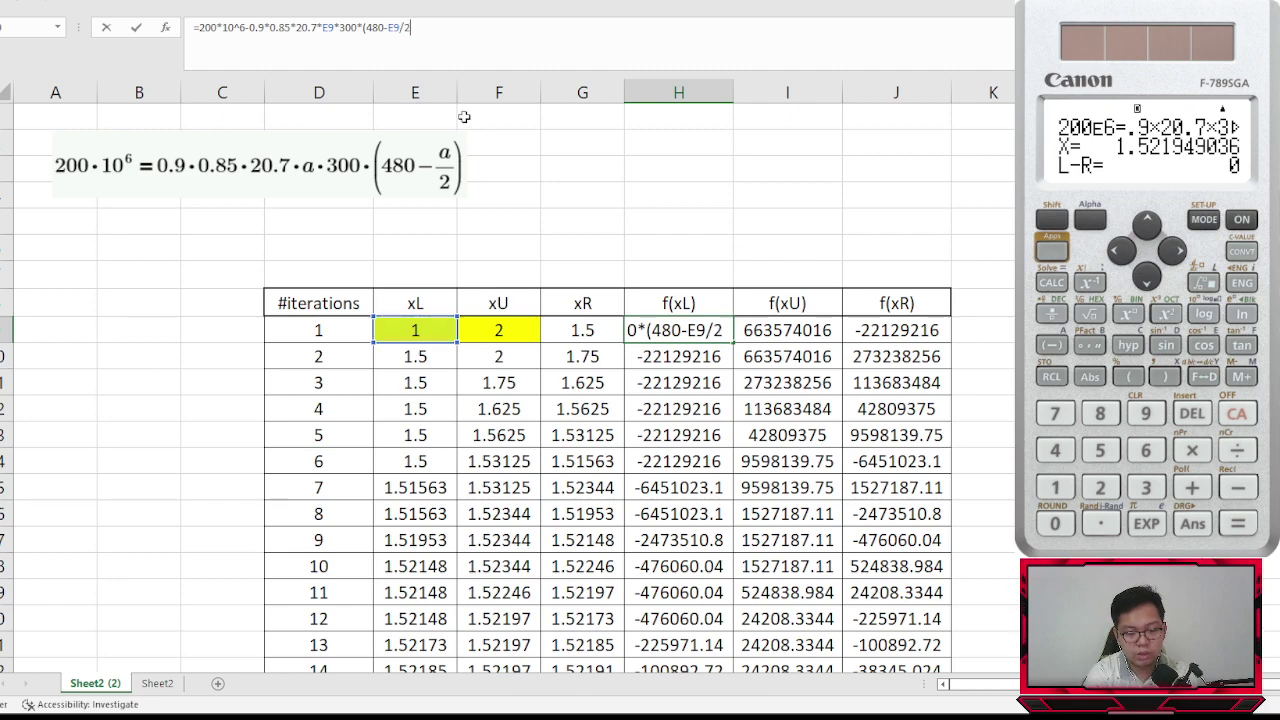
key("Return")
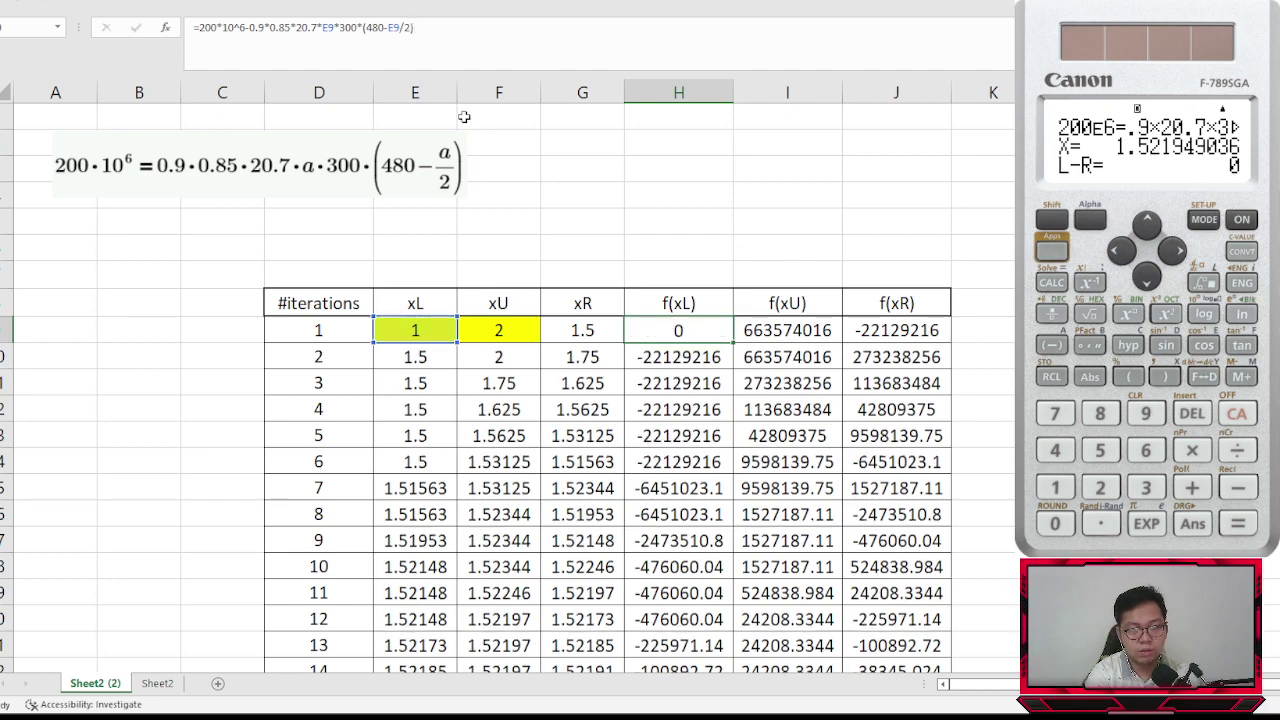
- Fill the new f(xL) formula across to the f(xU) and f(xR) cells of the first iteration
left_click(686, 330)
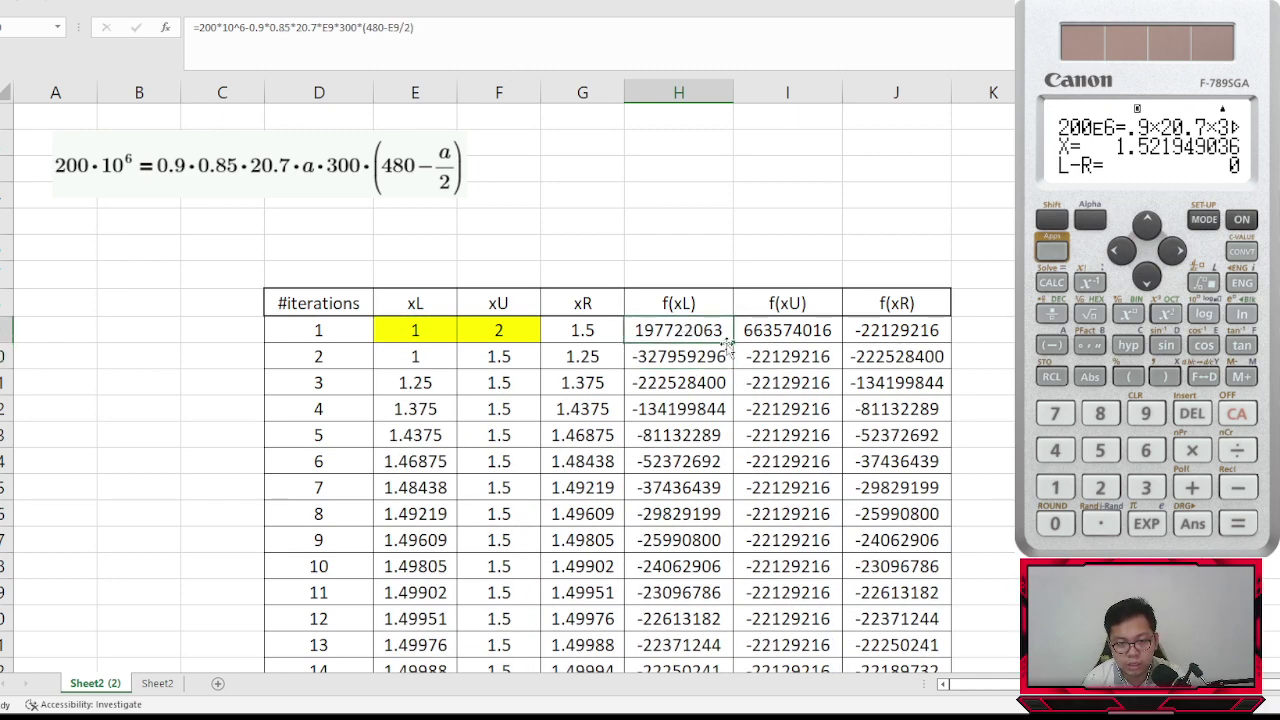
left_click_drag(733, 343, 907, 338)
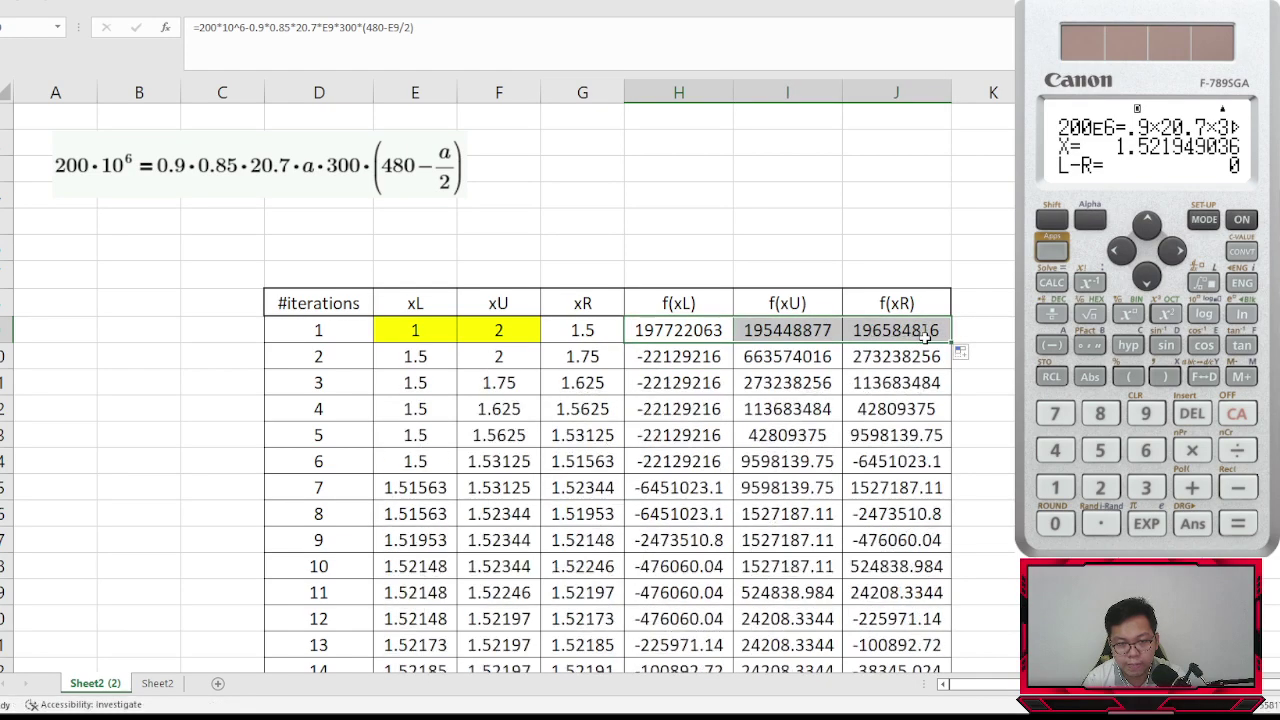
scroll(516, 325, "down", 5)
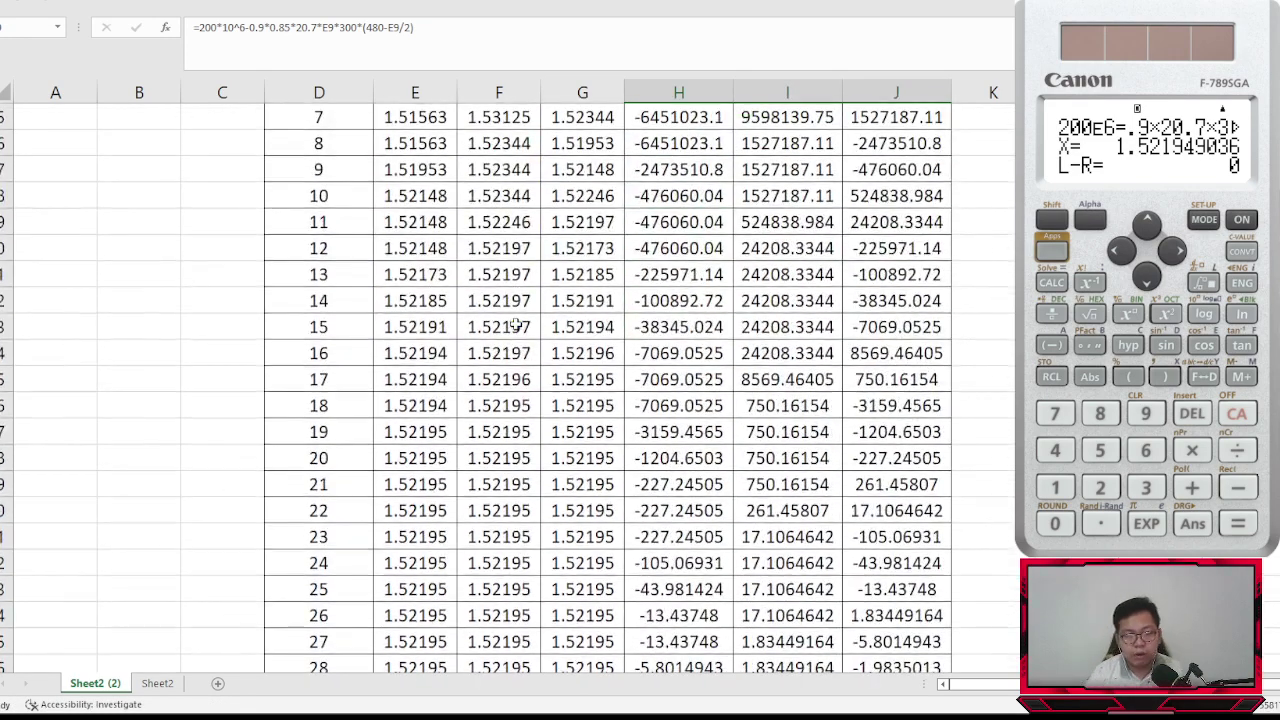
scroll(516, 325, "up", 5)
- Check the function formulas in the first iteration and in the rows below it
left_click(655, 330)
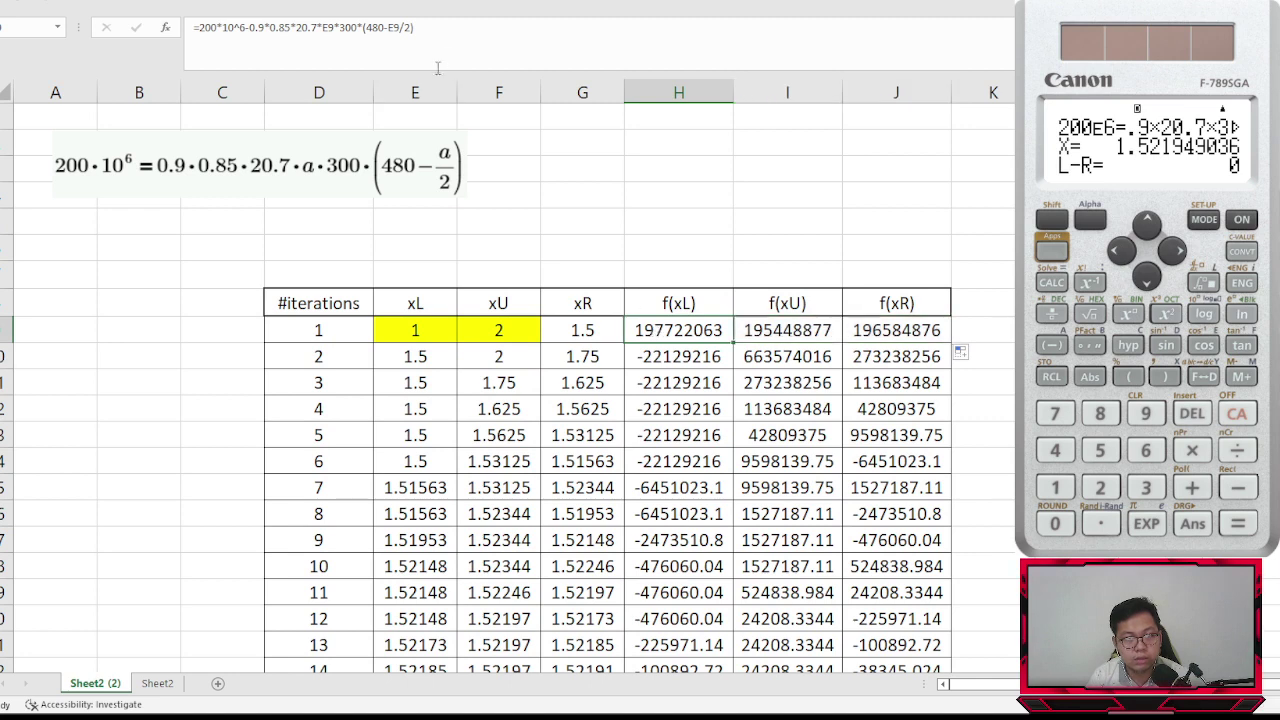
left_click(483, 35)
left_click(805, 333)
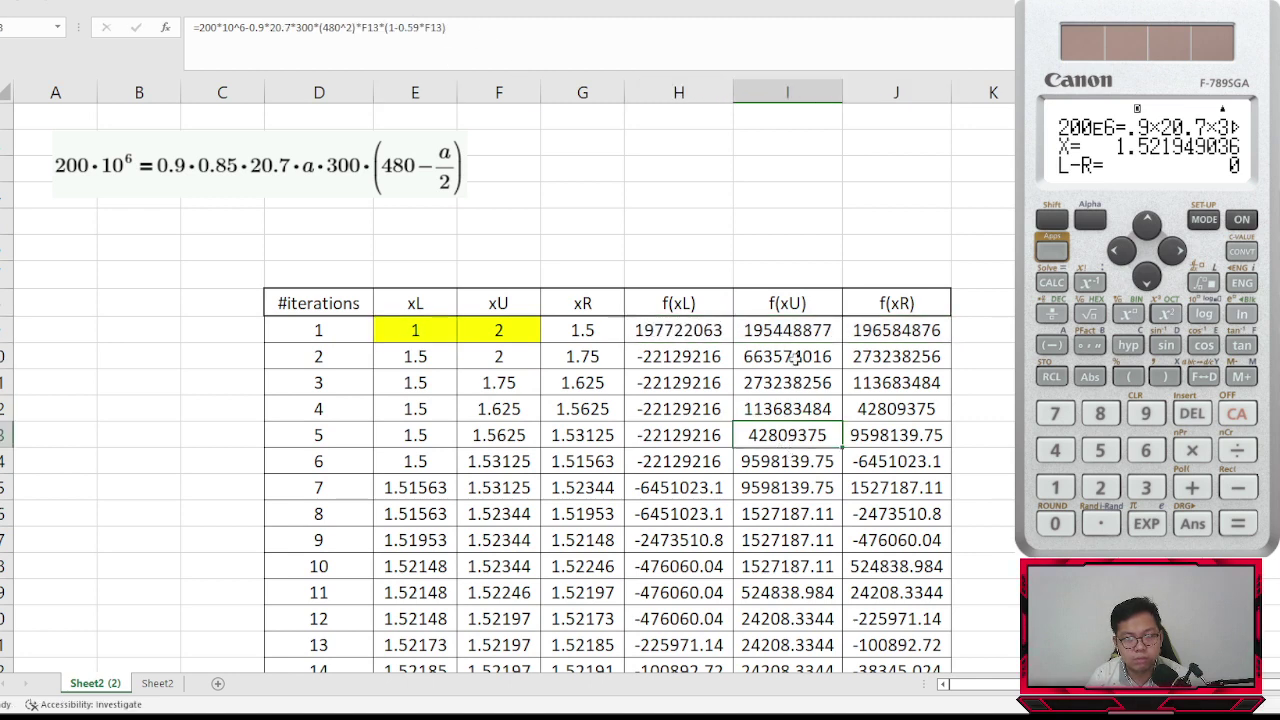
left_click(838, 32)
key("Return")
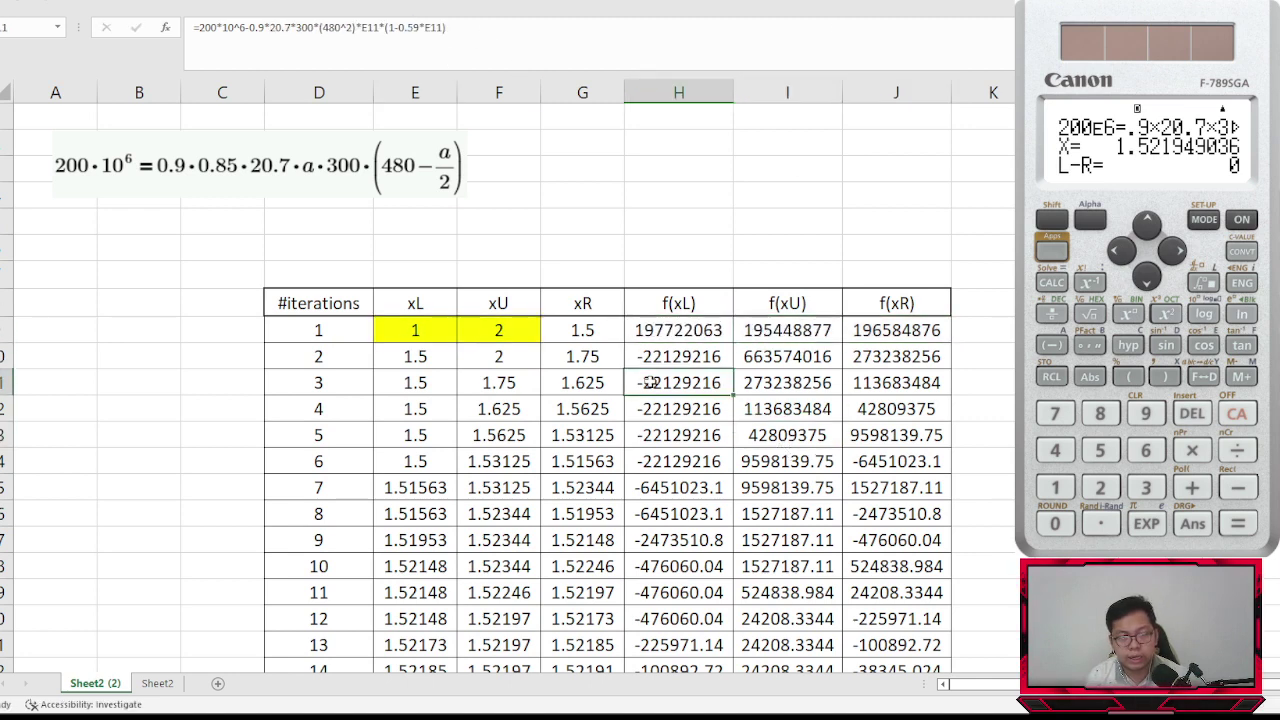
- Set the first iteration's bounds to xL = 0 and xU = 180
left_click(443, 330)
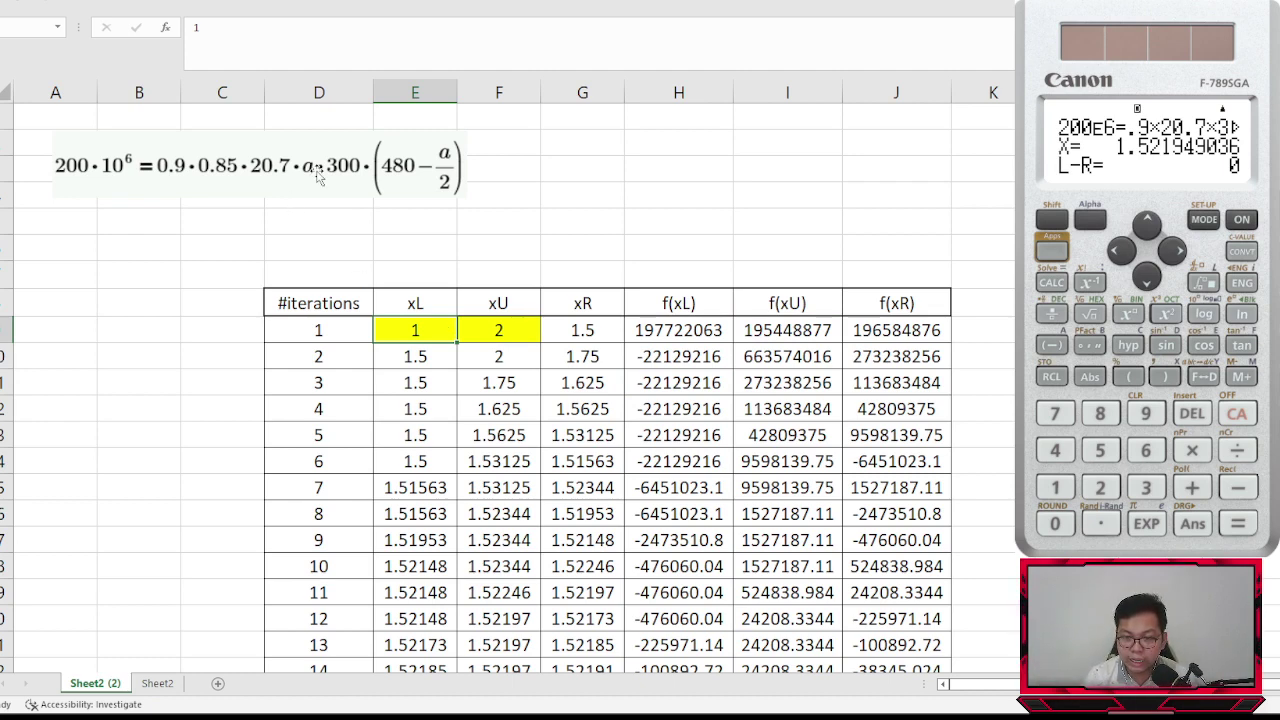
left_click(415, 409)
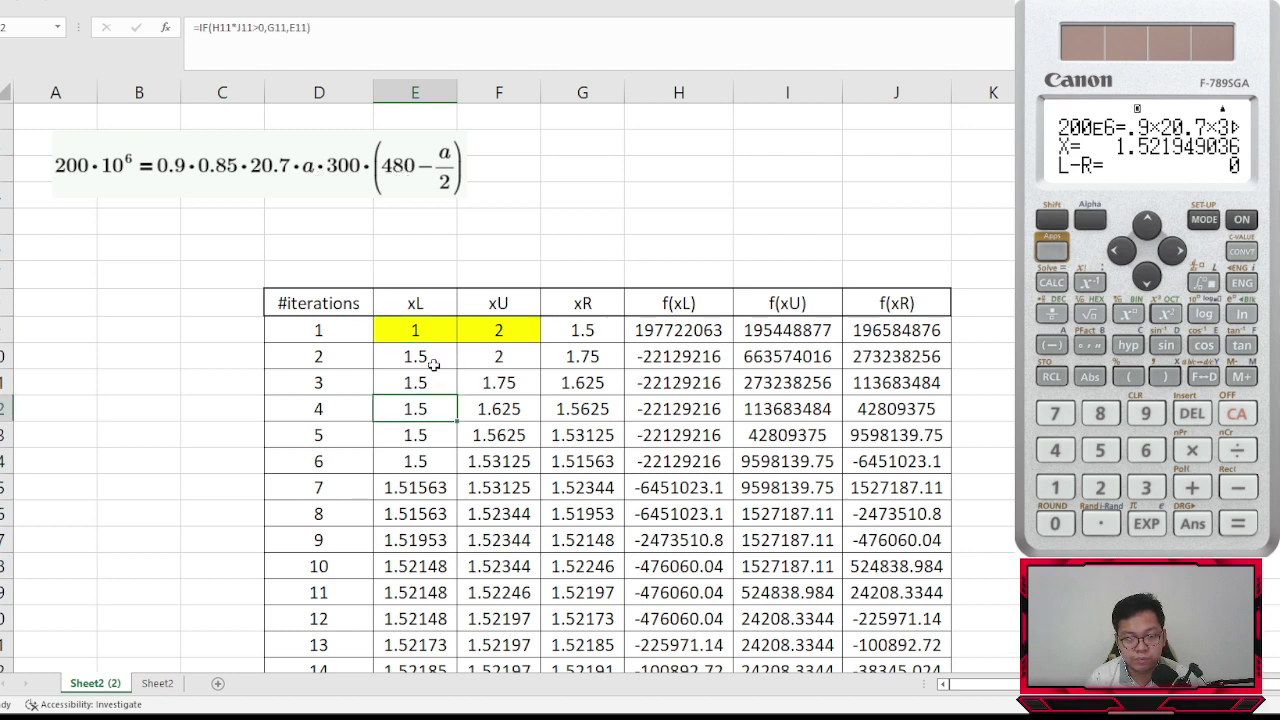
left_click(417, 335)
type("0")
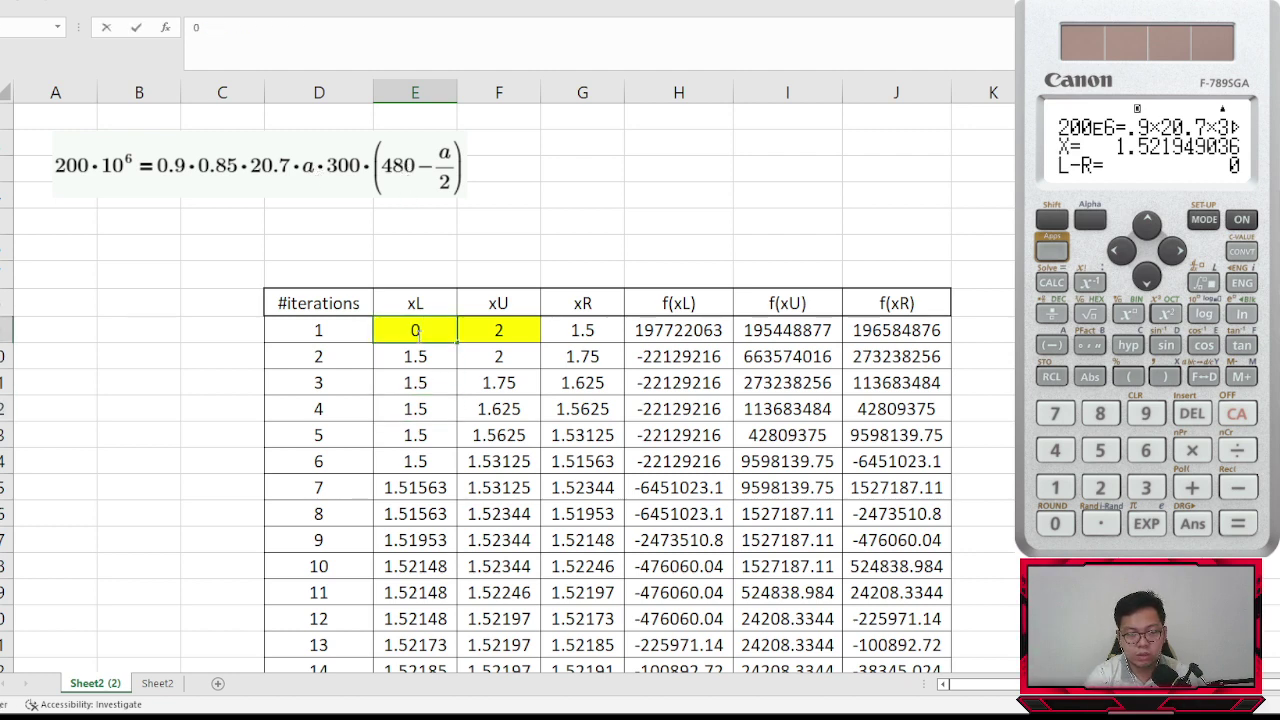
key("Tab")
type("180")
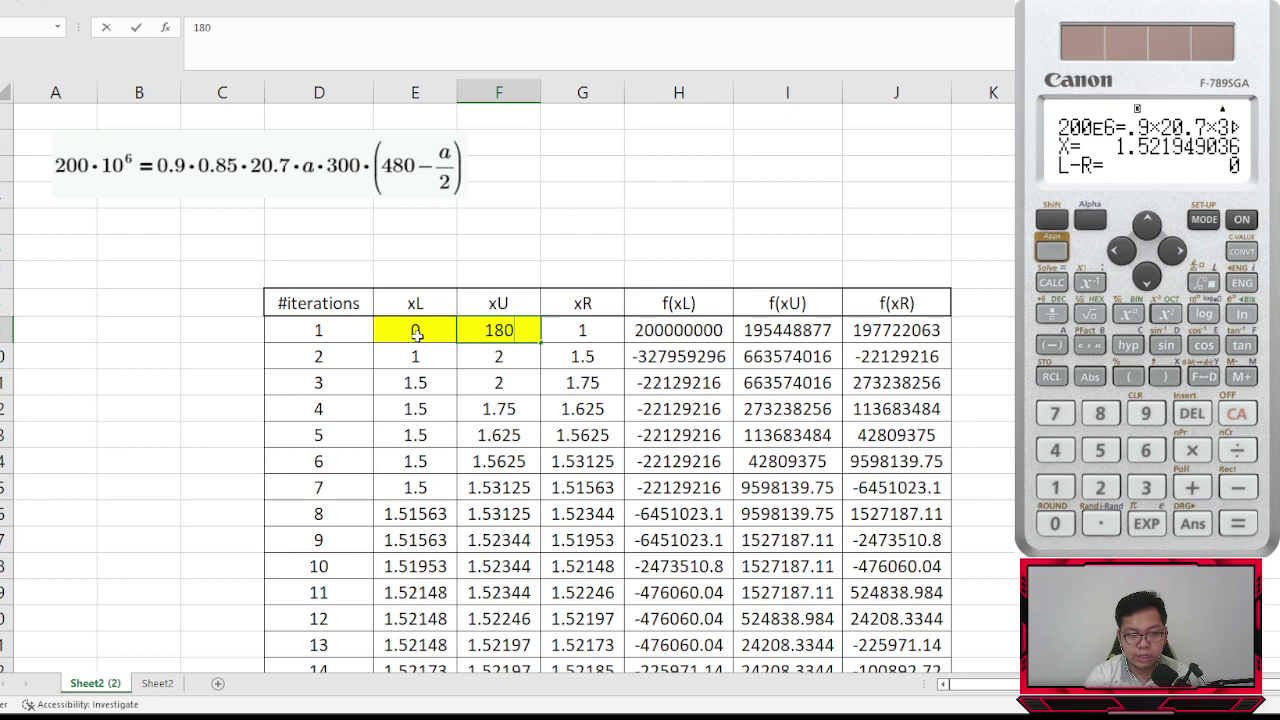
key("Return")
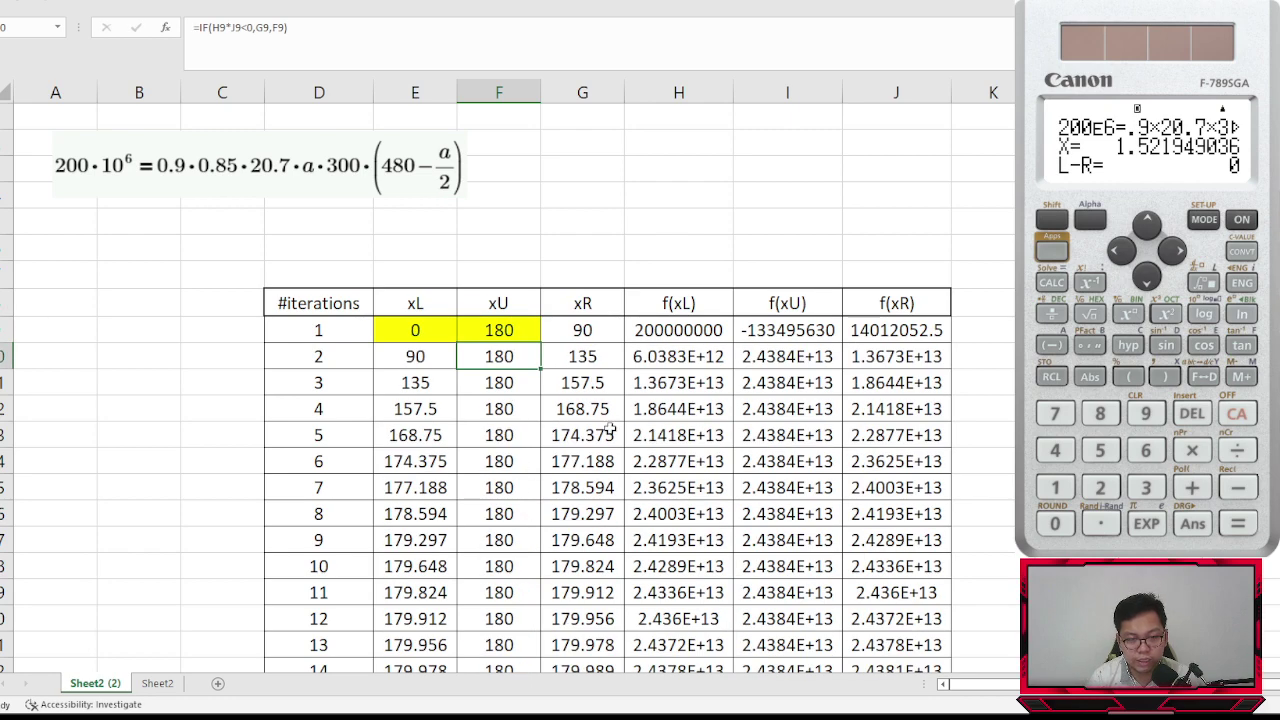
- Set the first iteration's xU to 480 and look through the resulting iteration rows
left_click(507, 337)
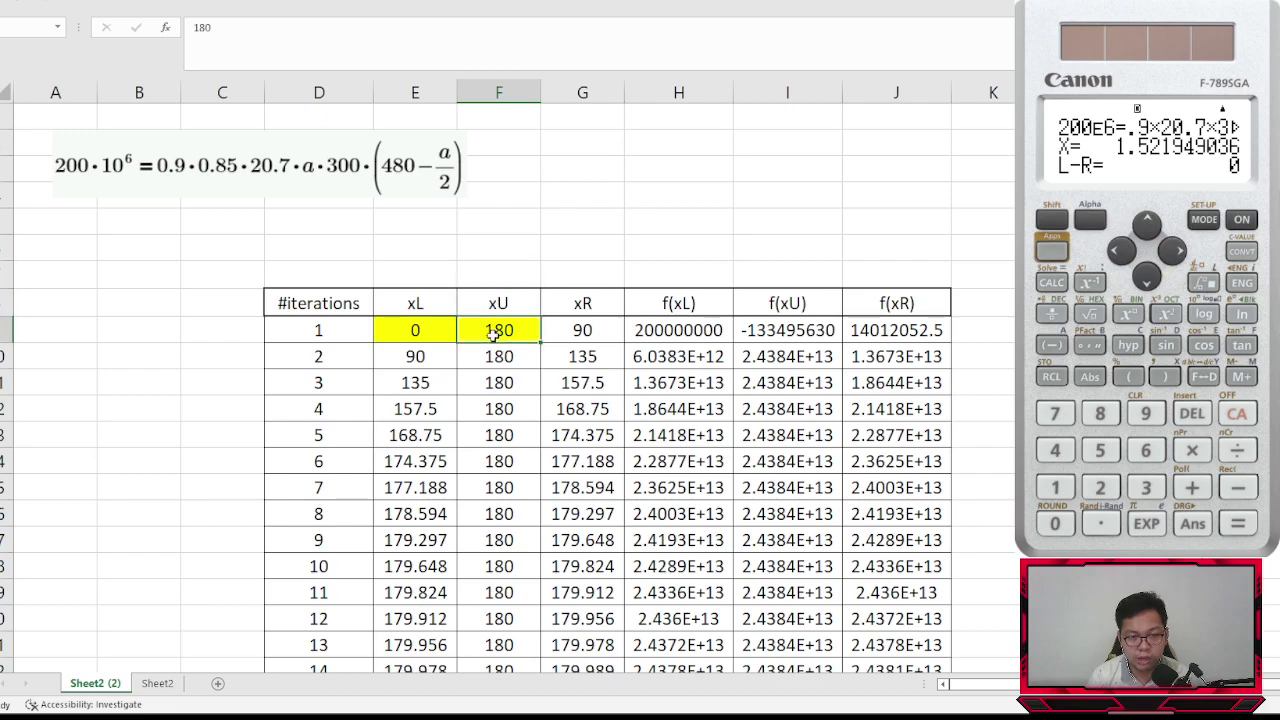
type("480")
key("Return")
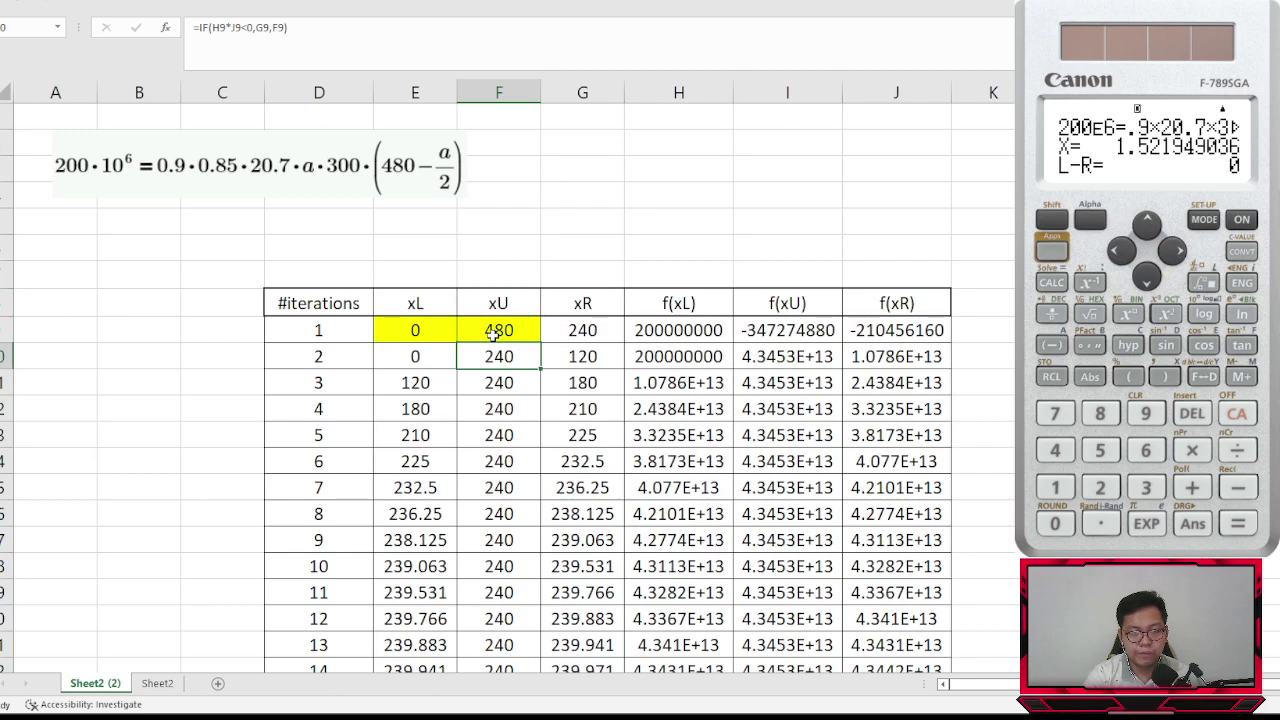
scroll(516, 330, "down", 14)
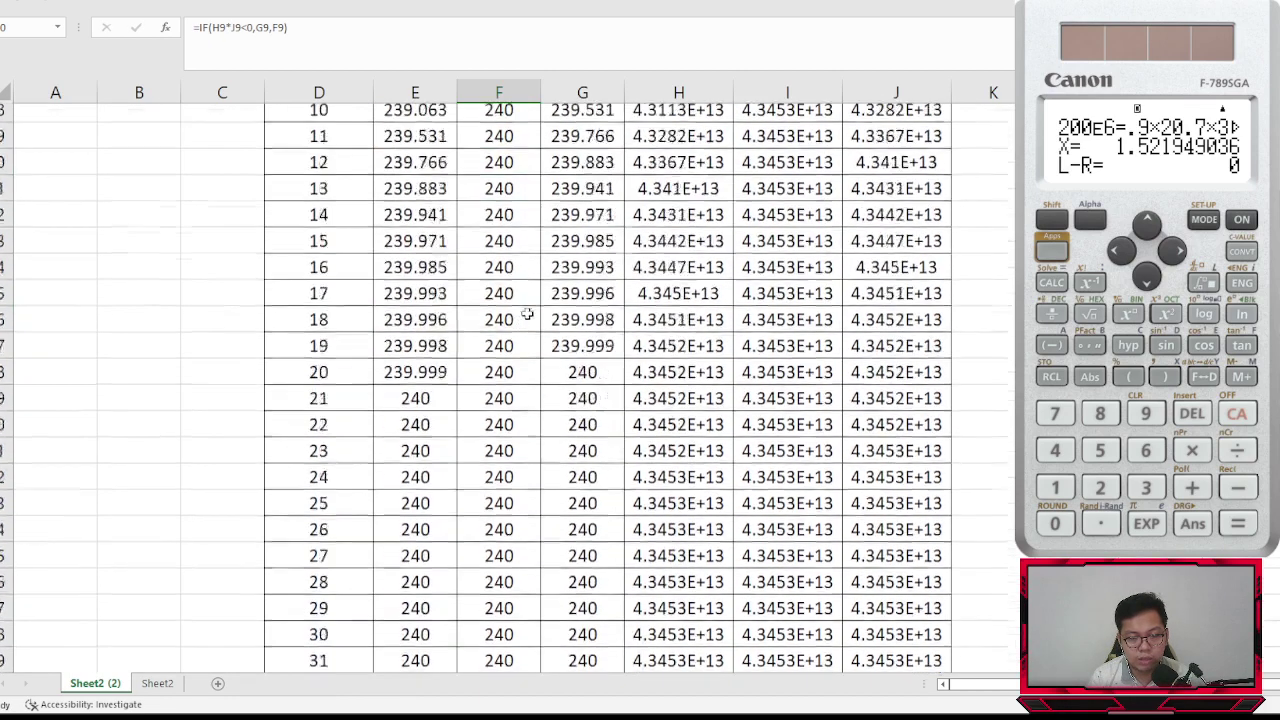
scroll(528, 313, "up", 7)
scroll(528, 313, "up", 7)
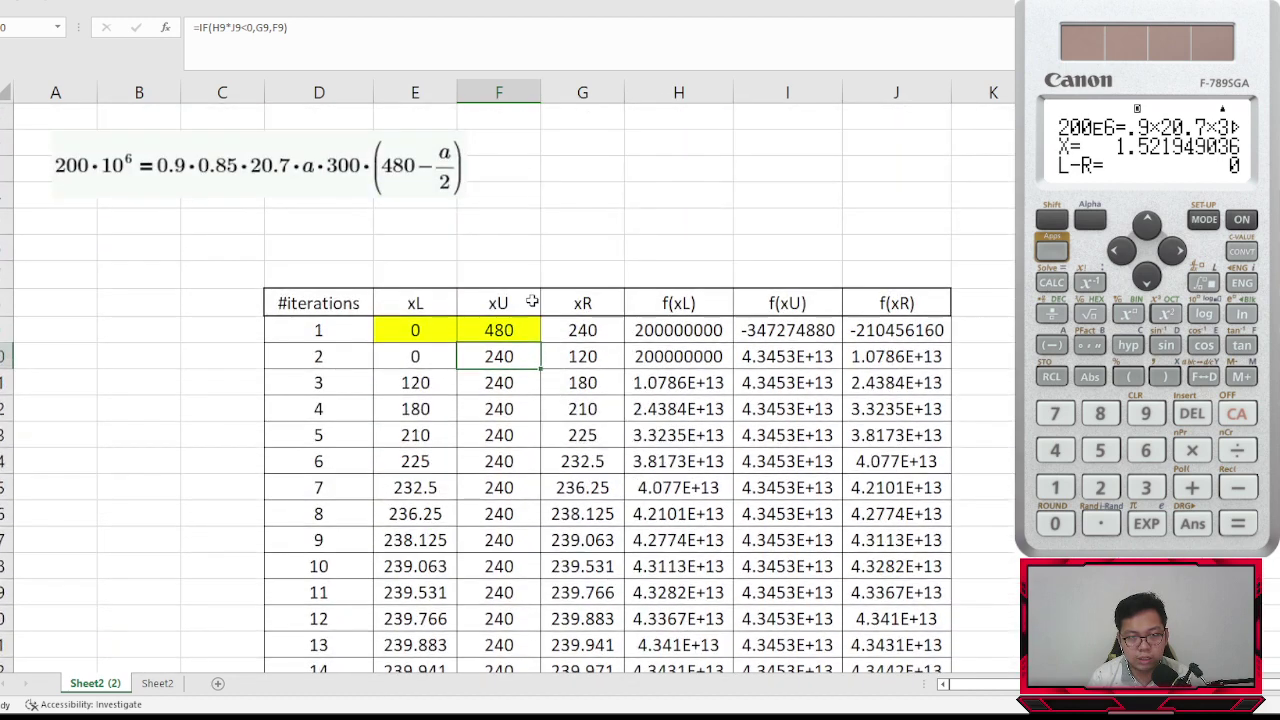
- Enclose the subtracted term of the first iteration's f(xL) formula in parentheses, giving =200*10^6-(0.9*0.85*20.7*E9*300*(480-E9/2))
left_click(636, 330)
left_click(495, 335)
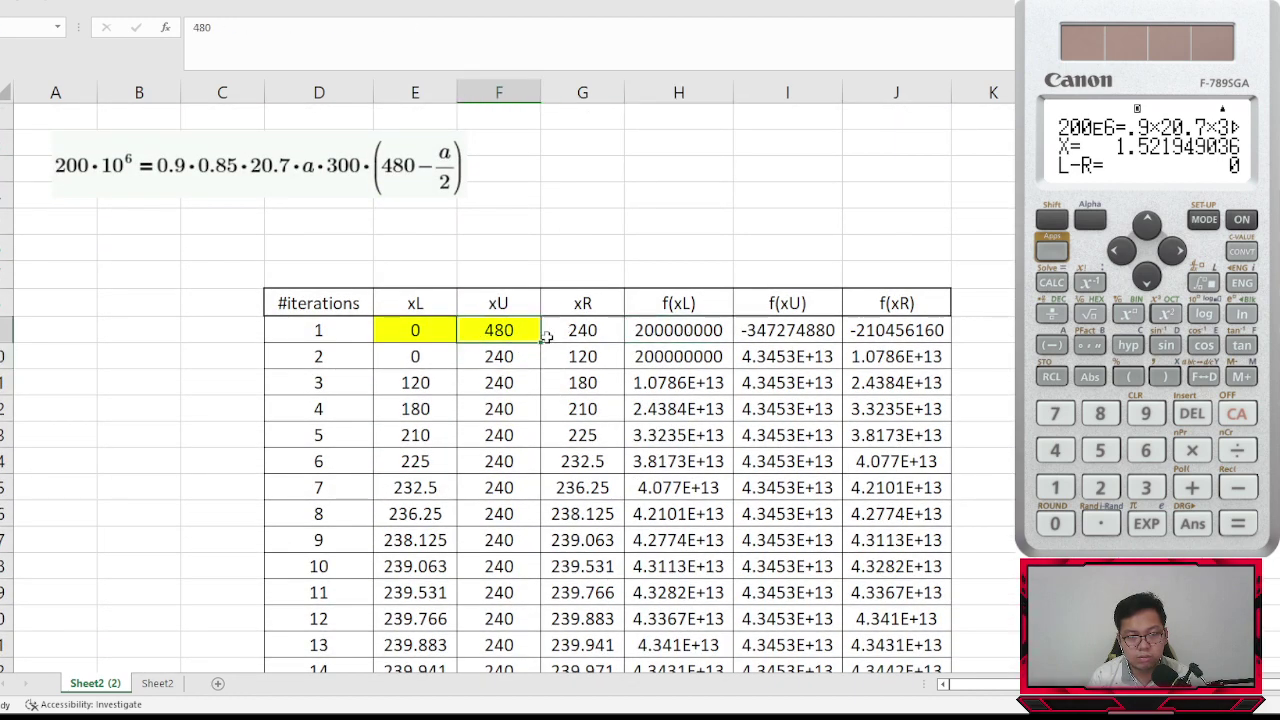
left_click(630, 332)
left_click(517, 38)
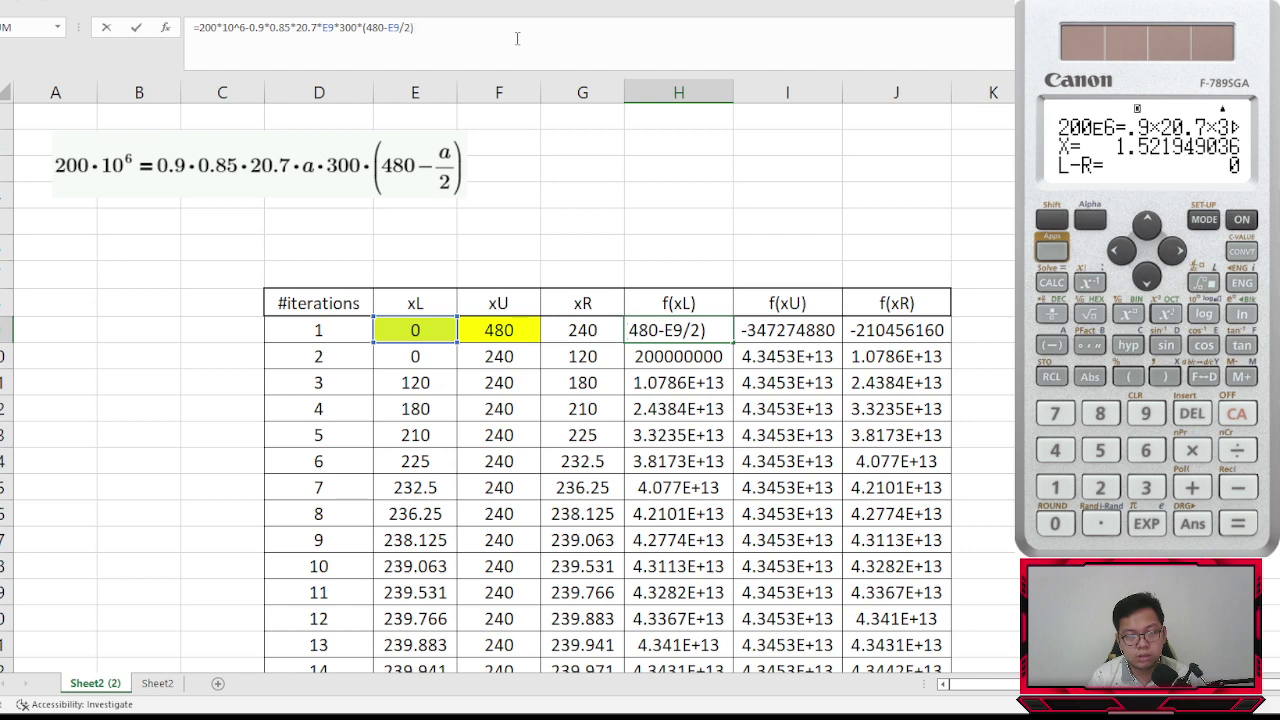
left_click(250, 31)
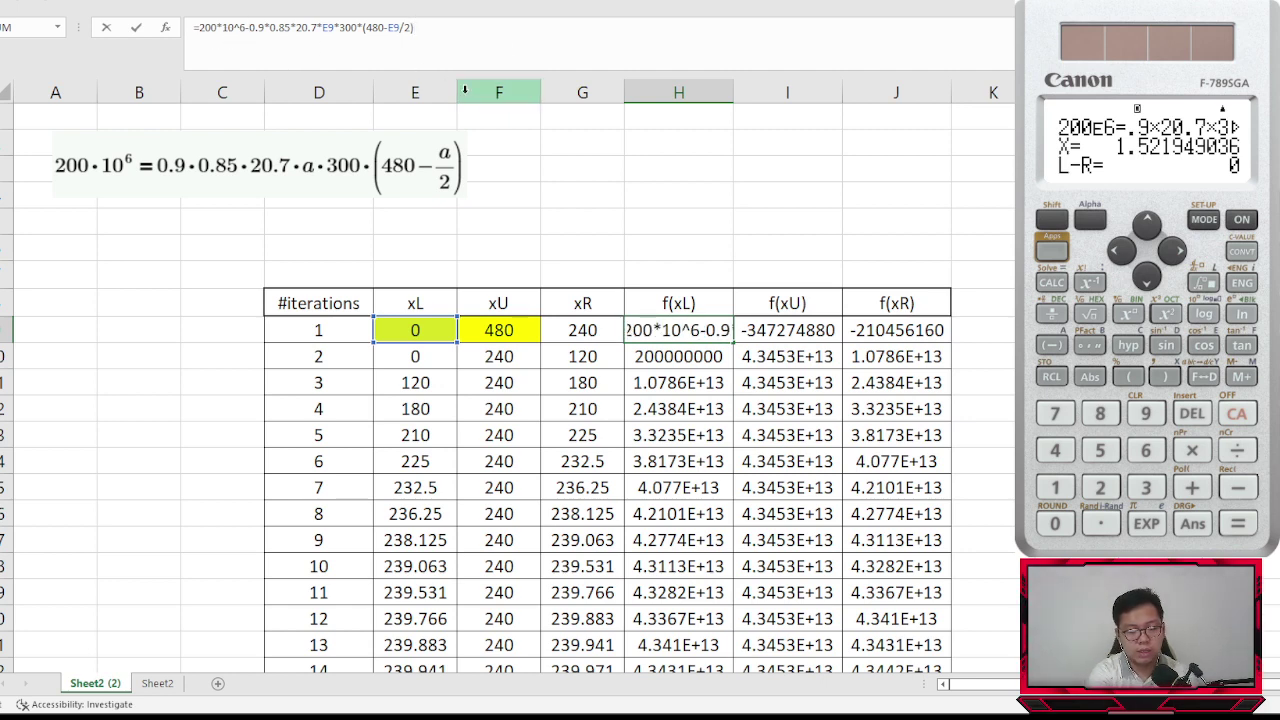
type("(")
left_click(452, 30)
type(")")
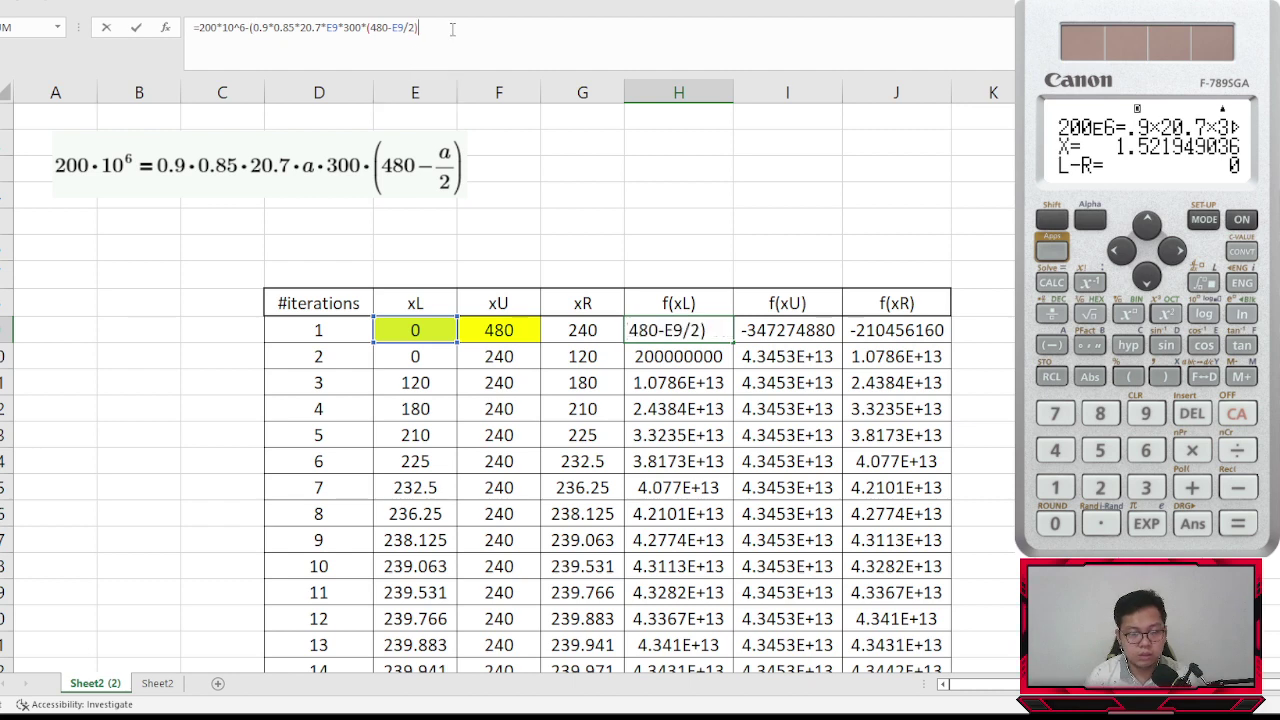
key("Return")
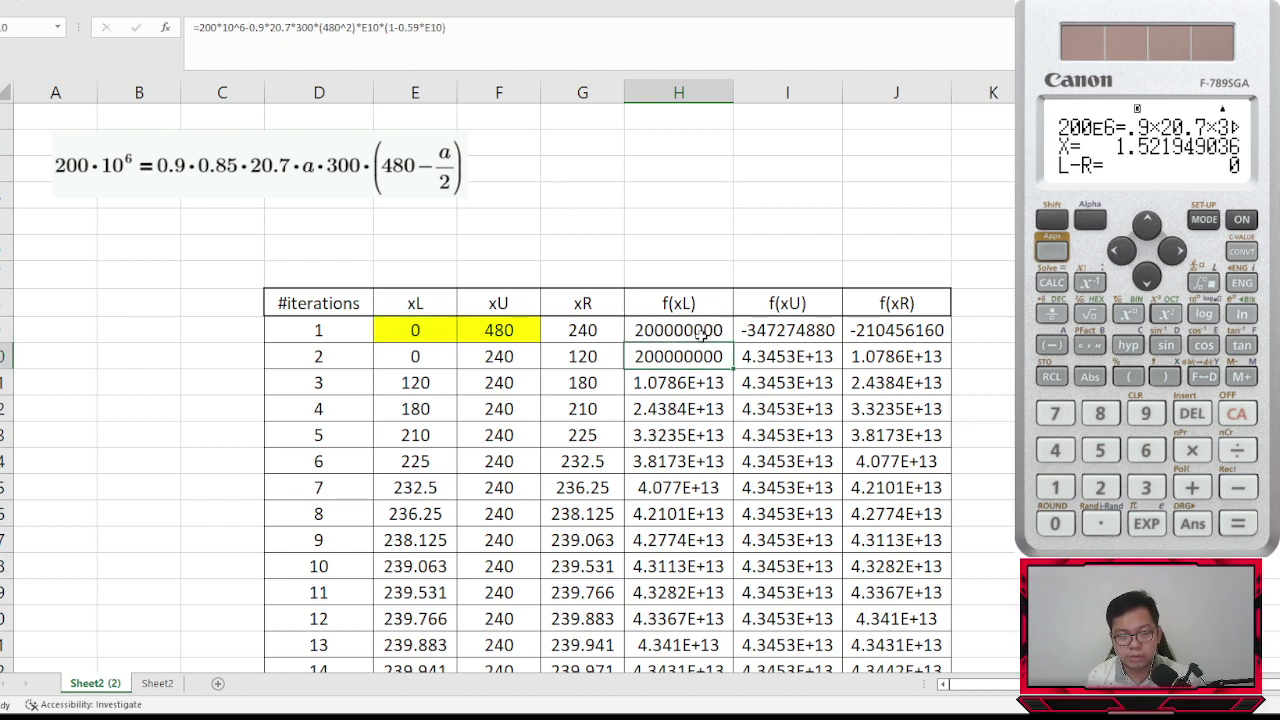
- Fill the corrected f(xL) formula across to f(xU) and f(xR), and copy all three function columns down through iteration 50
left_click(706, 333)
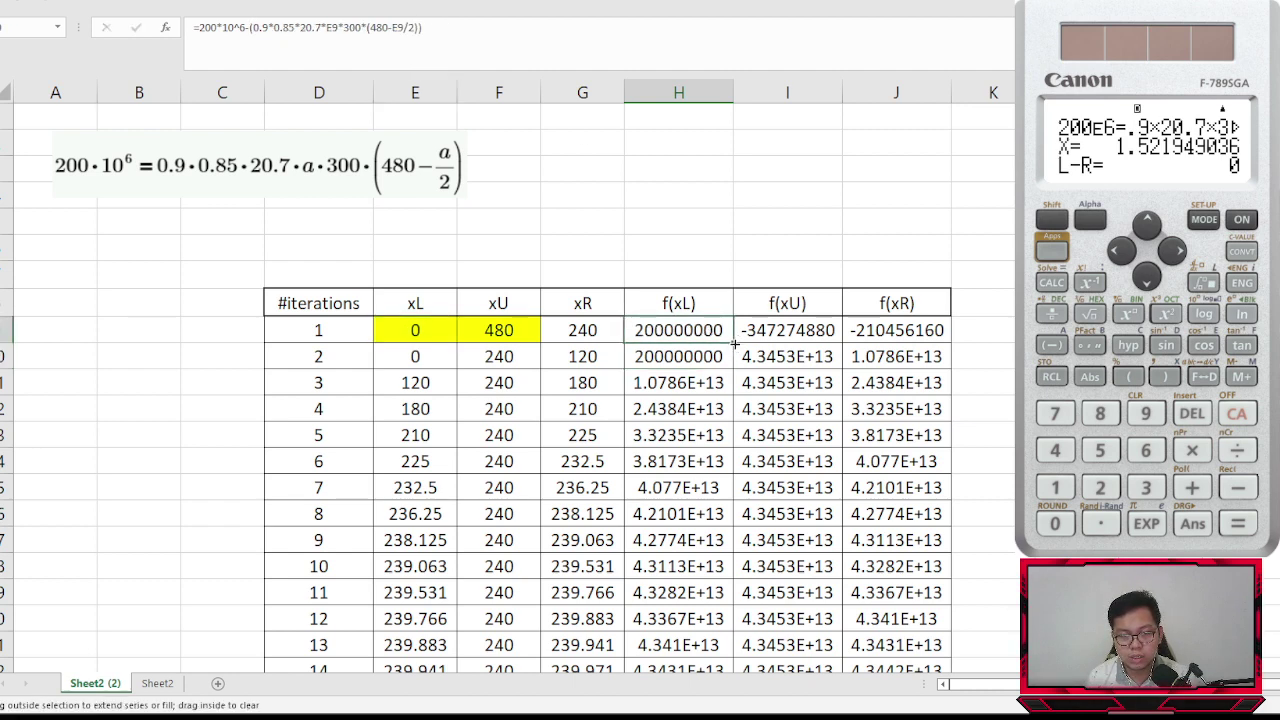
left_click_drag(735, 343, 913, 352)
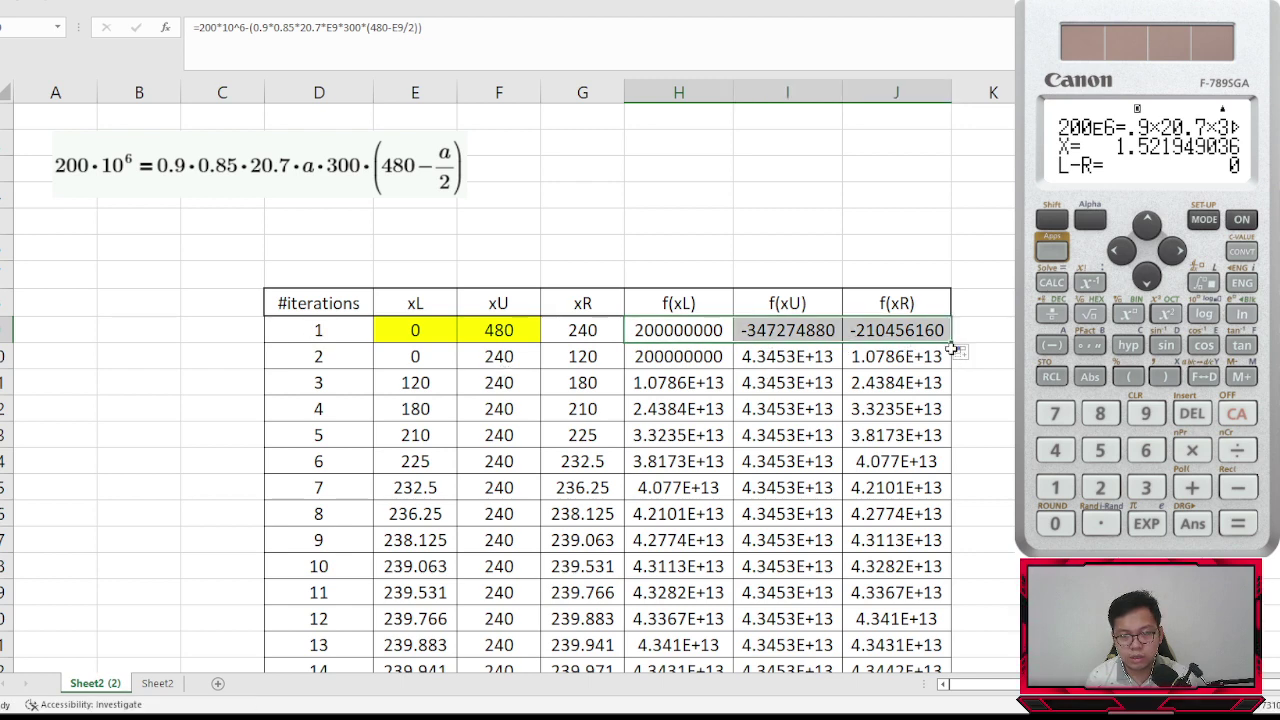
left_click_drag(955, 343, 920, 628)
scroll(837, 437, "down", 6)
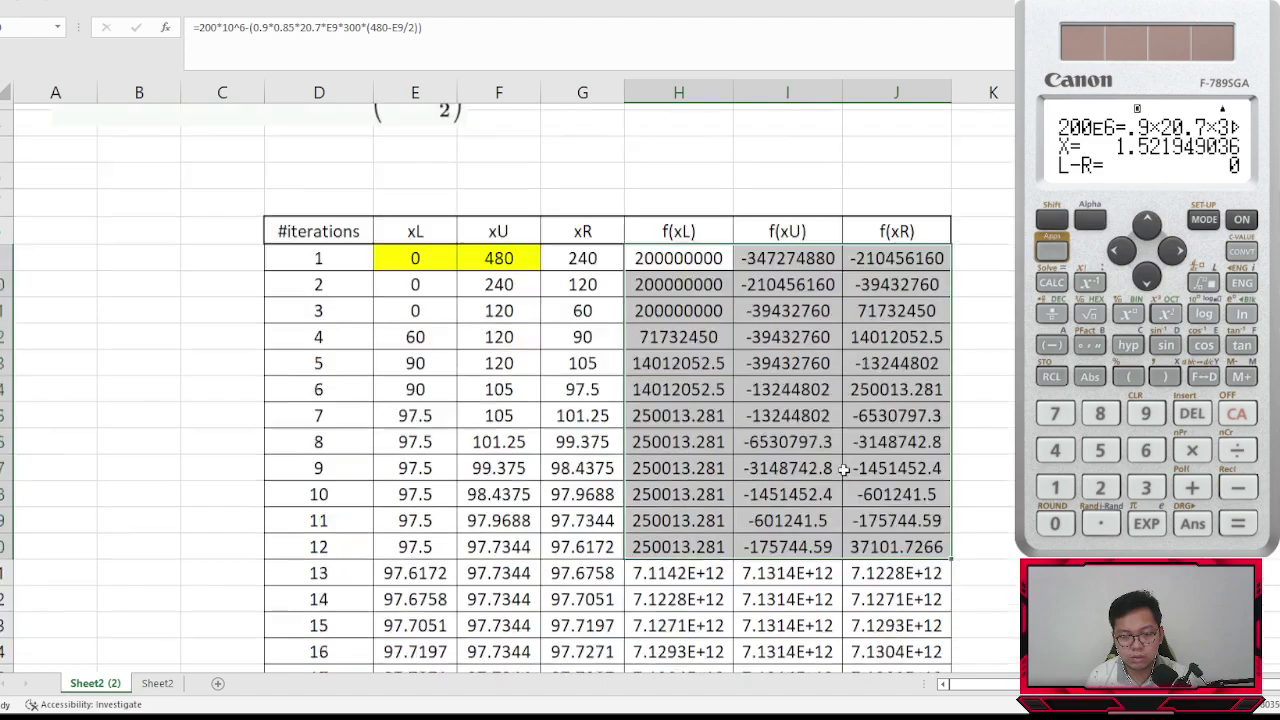
scroll(837, 437, "up", 3)
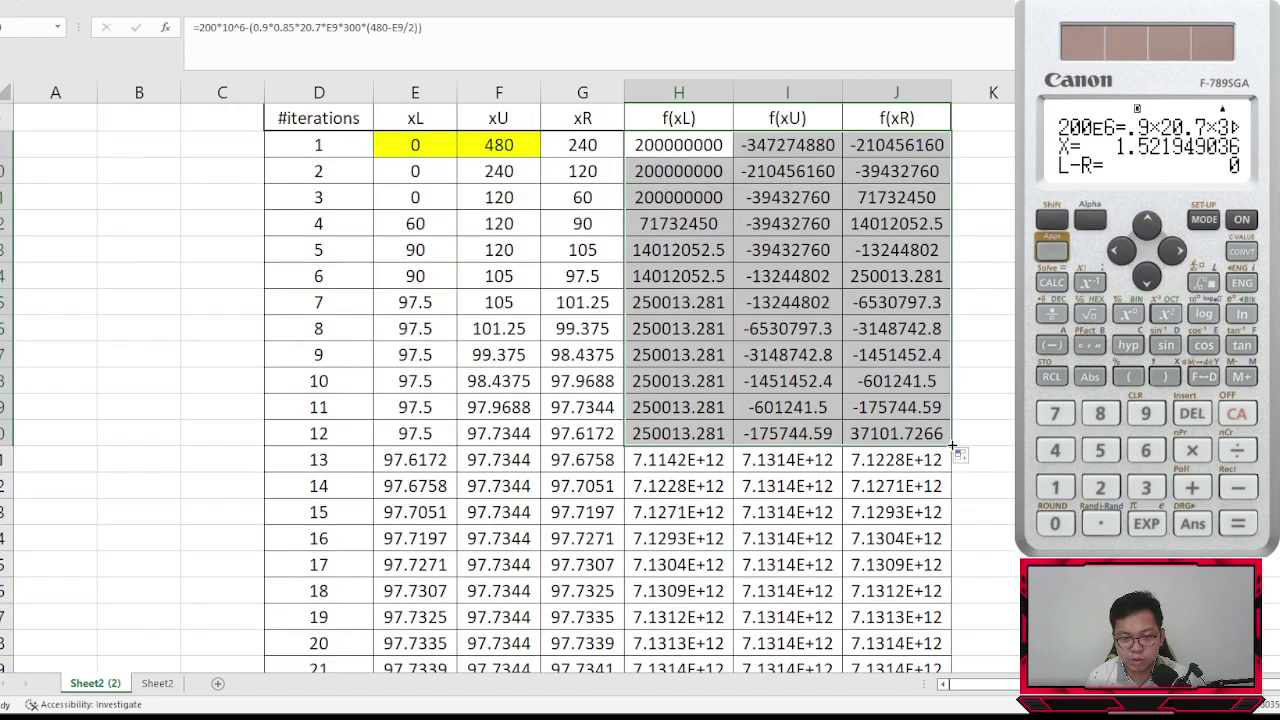
left_click_drag(952, 447, 915, 630)
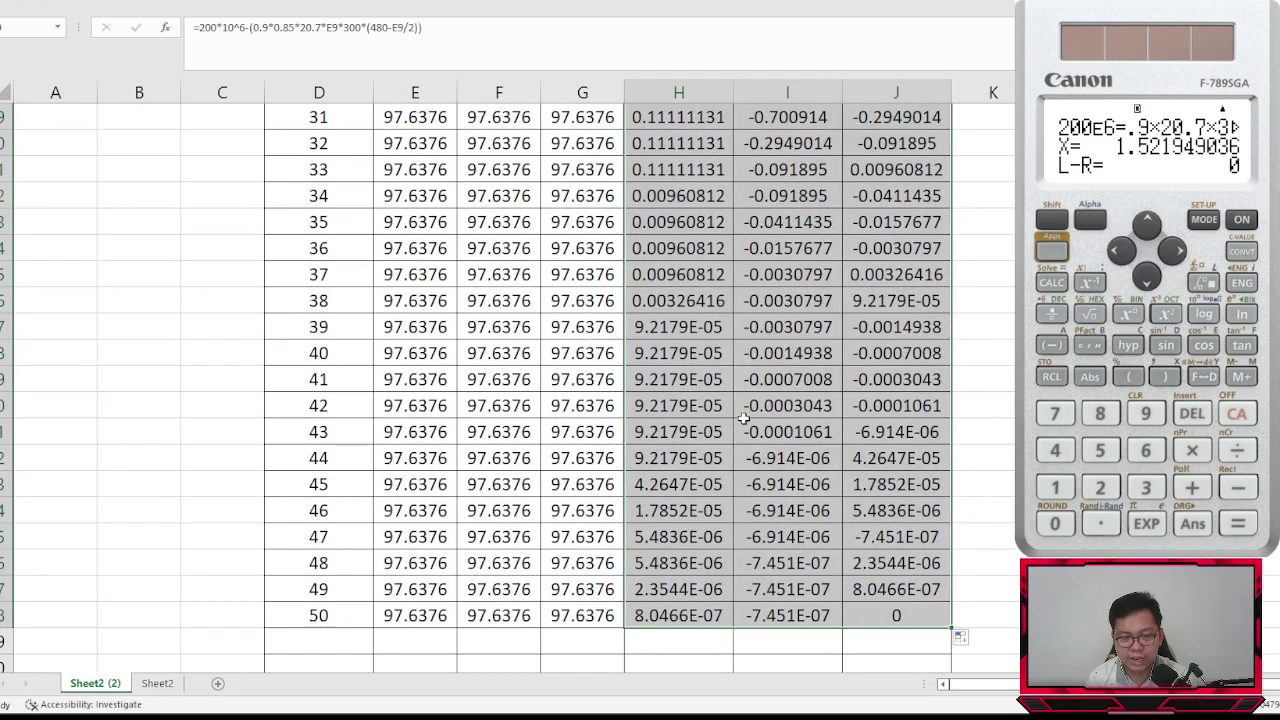
- Look through the iteration rows and check the xL, xU and xR values in iteration 50
scroll(510, 458, "up", 9)
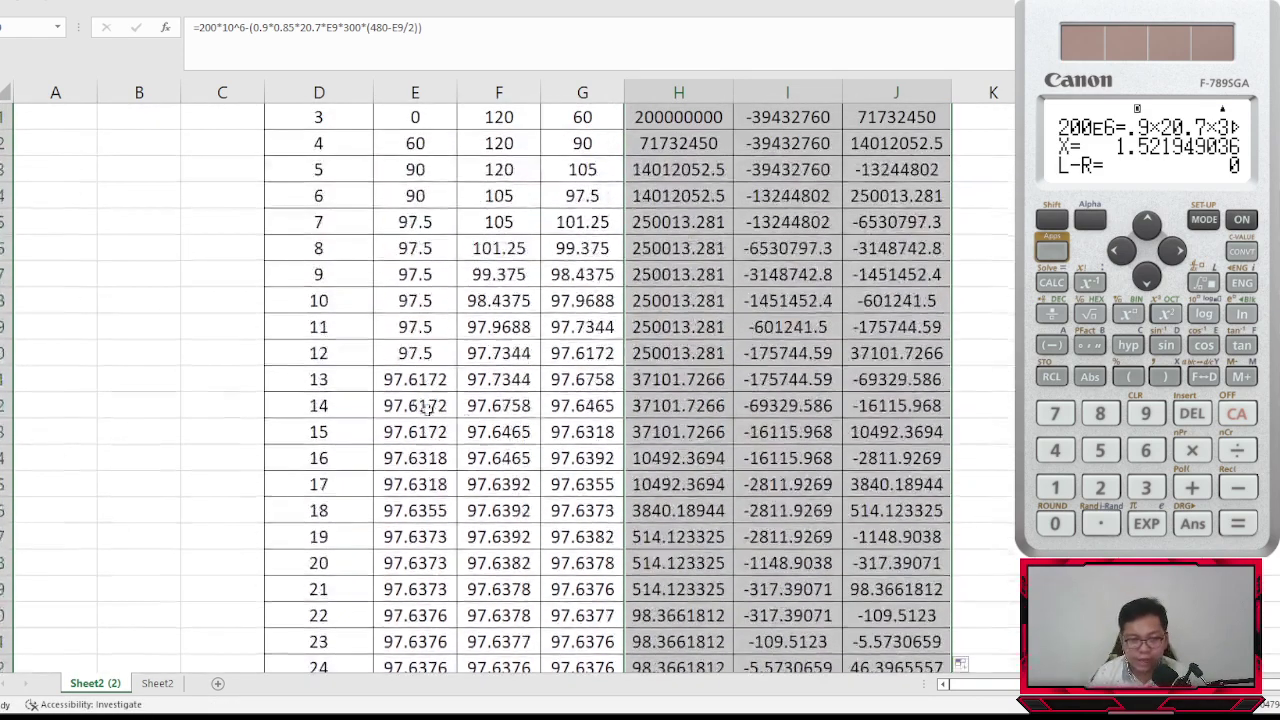
left_click(416, 382)
scroll(465, 470, "down", 5)
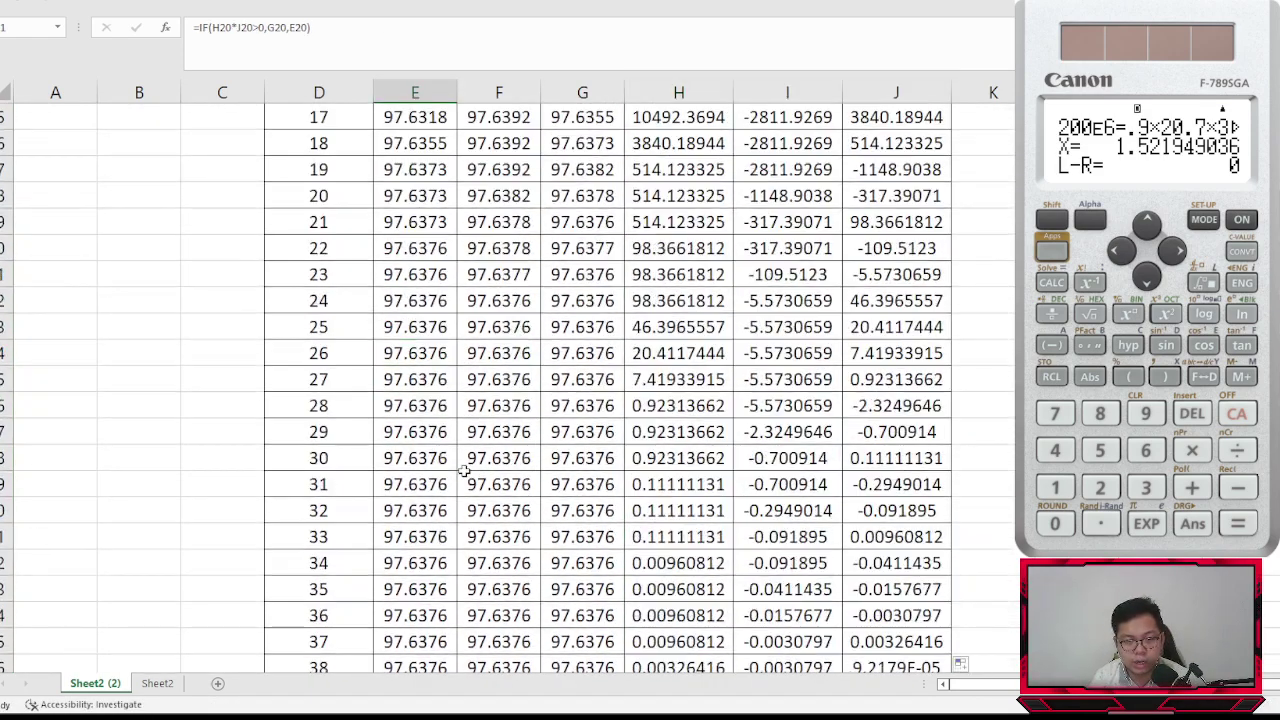
scroll(465, 470, "down", 7)
left_click_drag(400, 443, 563, 431)
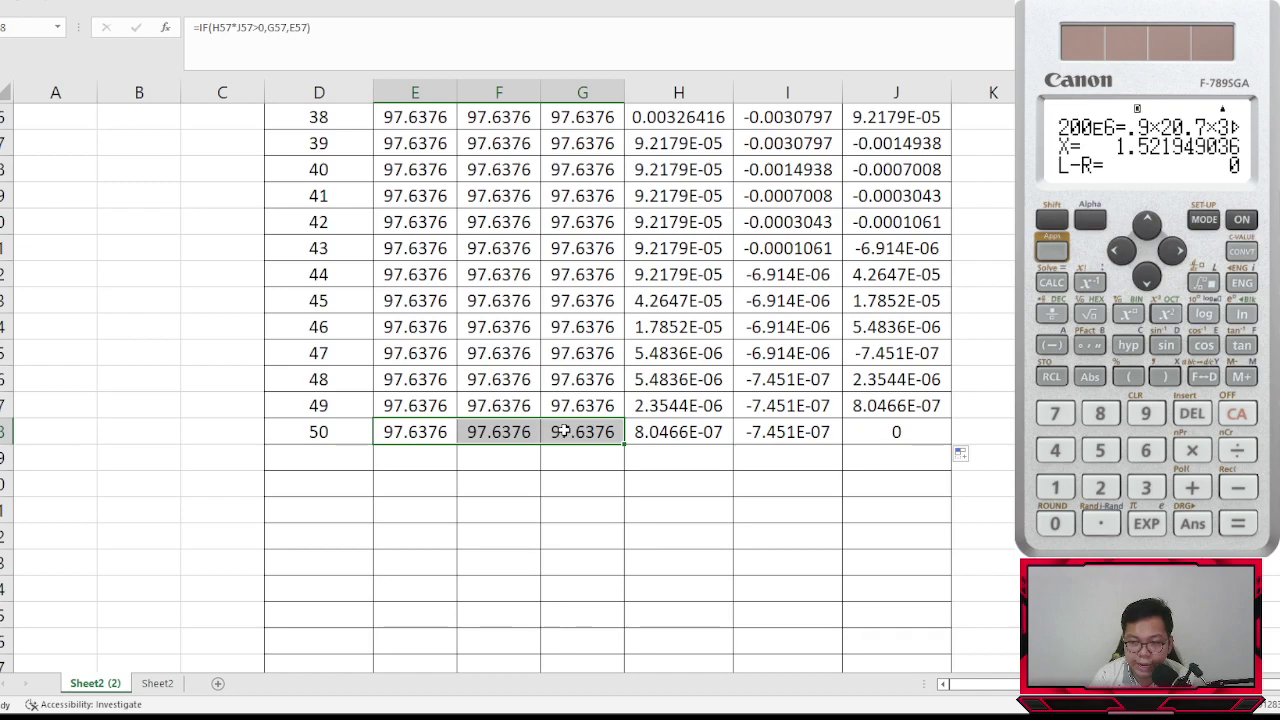
scroll(565, 431, "up", 15)
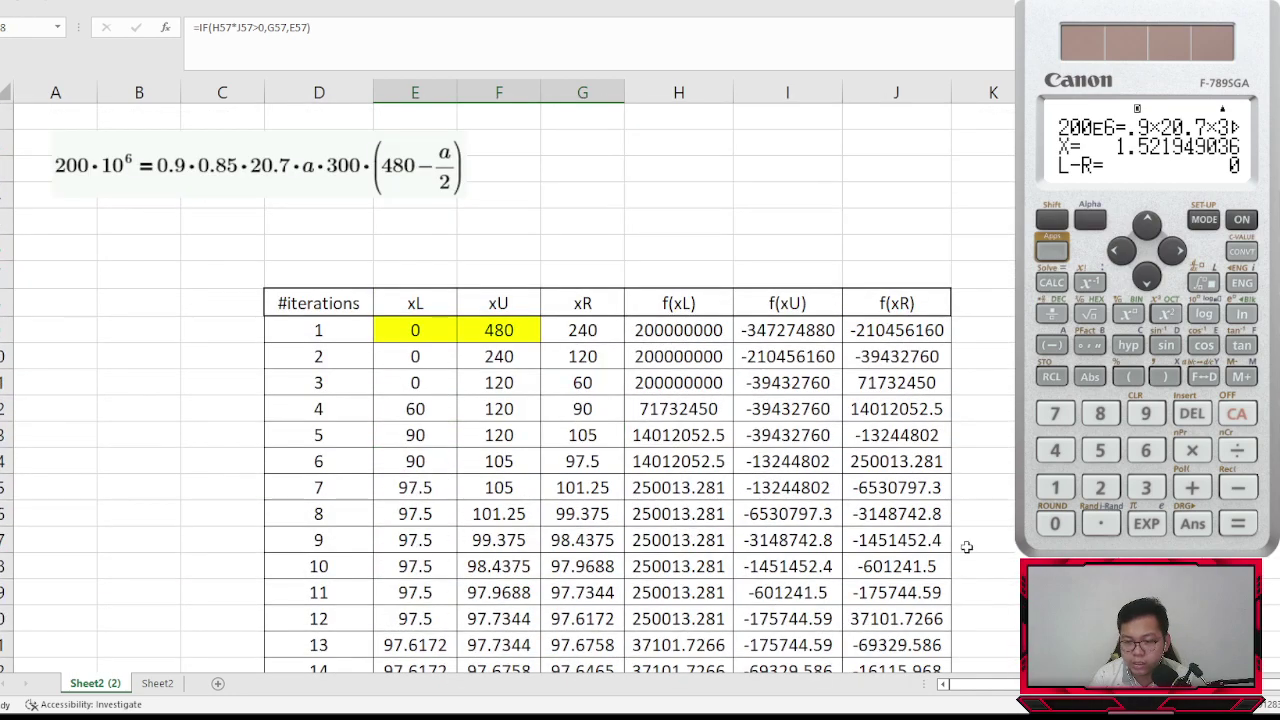
- Switch to the calculator, clear it and enter the equation's left side with the equals sign as 200E6=
left_click(1239, 416)
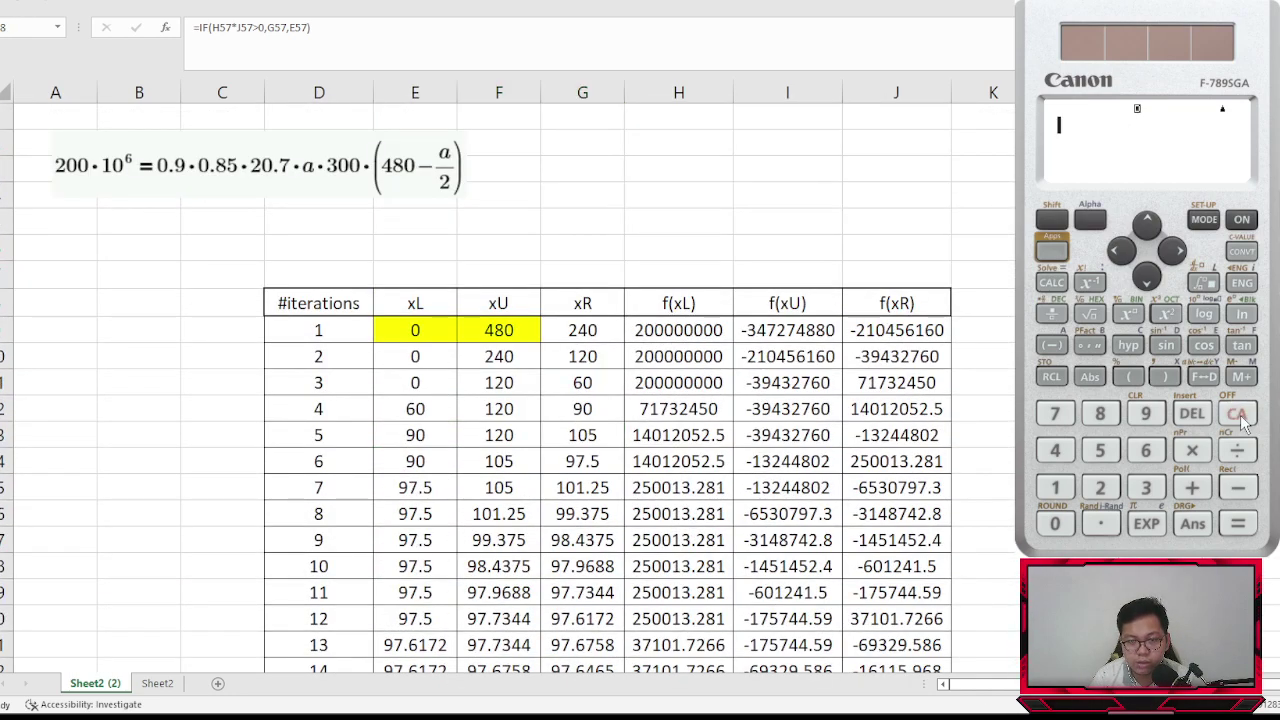
left_click(1099, 488)
left_click(1054, 523)
left_click(1054, 523)
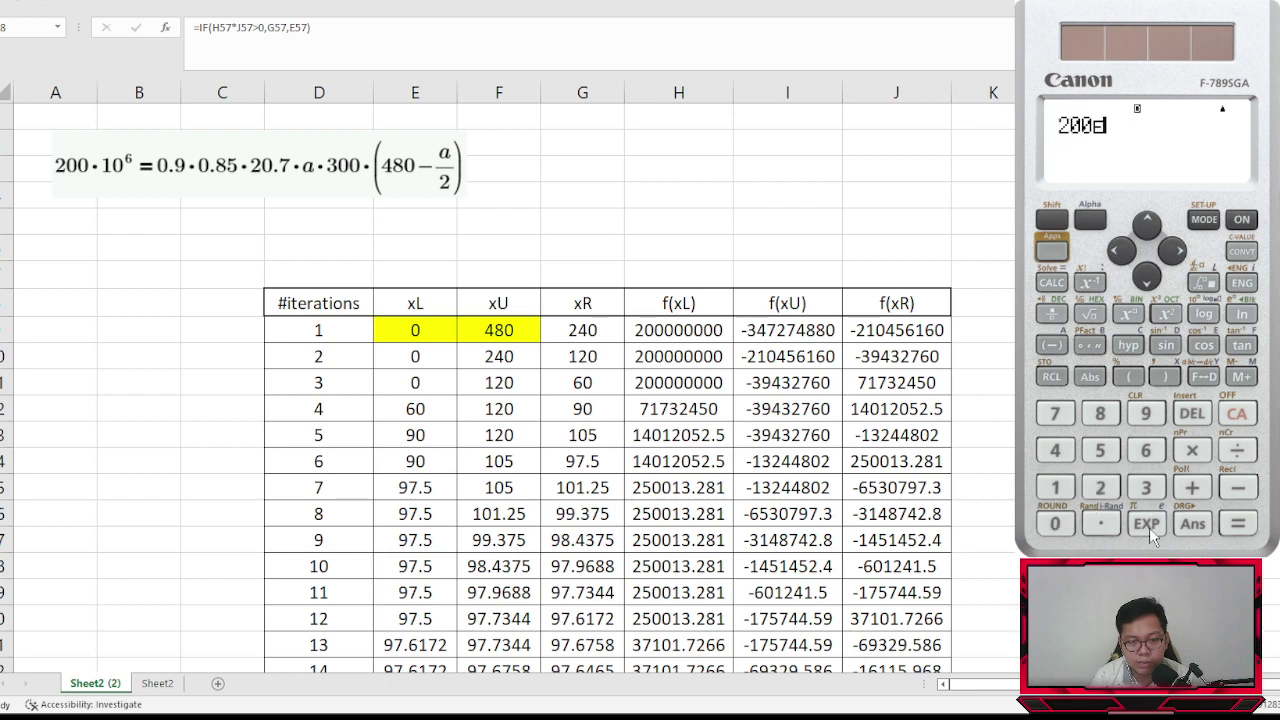
left_click(1147, 524)
left_click(1147, 451)
left_click(1090, 219)
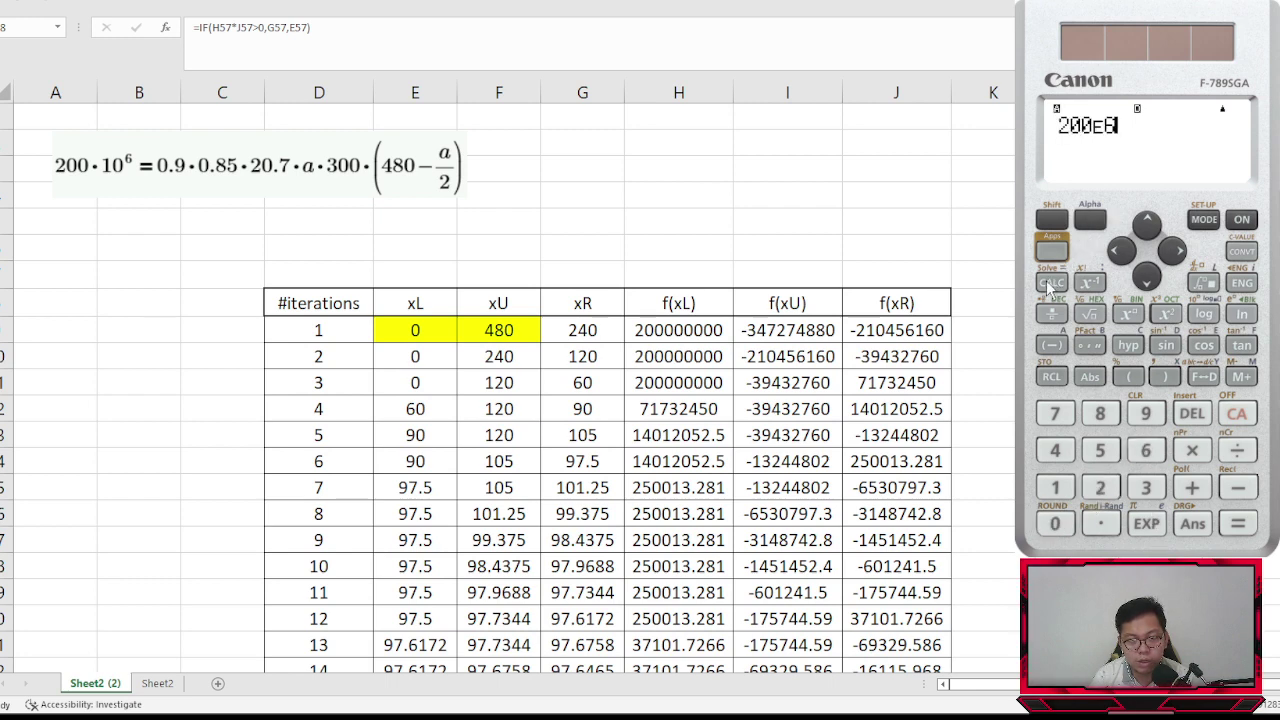
left_click(1051, 282)
- Enter the product of the leading coefficients, .9×.85×20.7, on the calculator equation's right side
left_click(1100, 523)
left_click(1146, 413)
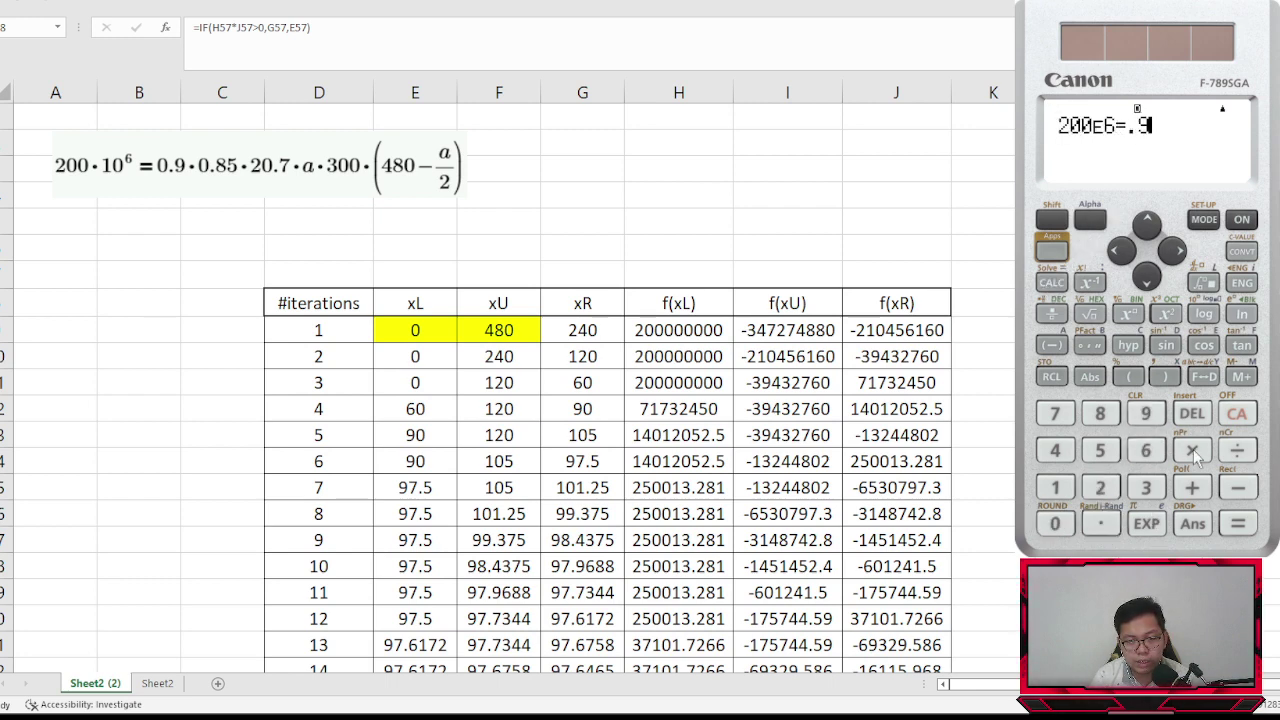
left_click(1192, 450)
left_click(1102, 523)
left_click(1100, 413)
left_click(1100, 450)
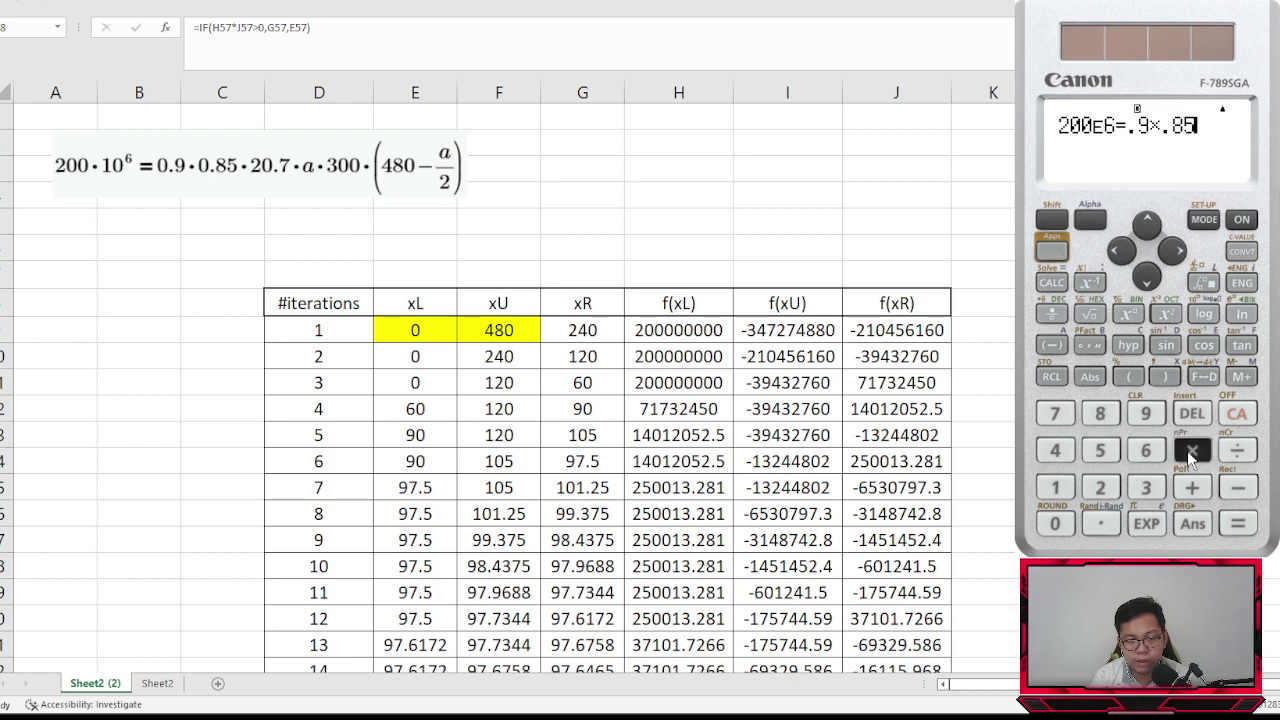
left_click(1192, 450)
left_click(1100, 488)
left_click(1054, 523)
left_click(1100, 523)
left_click(1060, 416)
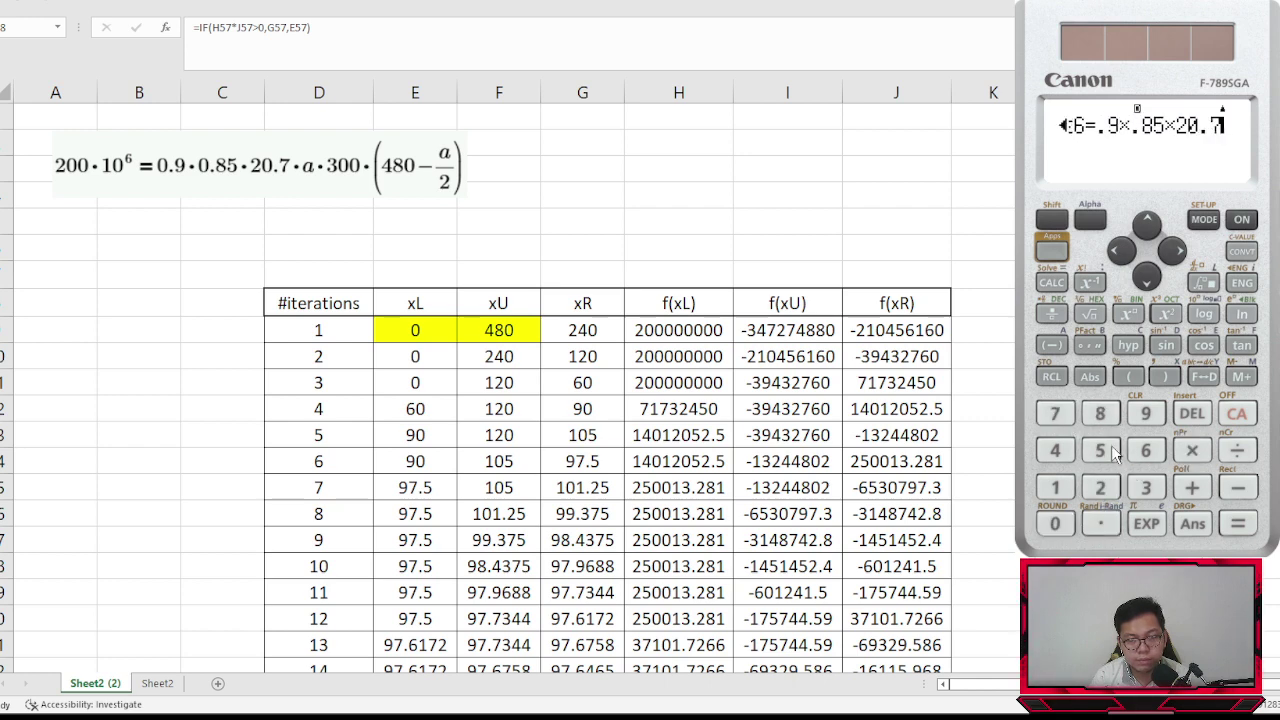
- Continue the calculator equation's product with the unknown X and the width 300, as ×X×300
left_click(1190, 452)
left_click(1090, 220)
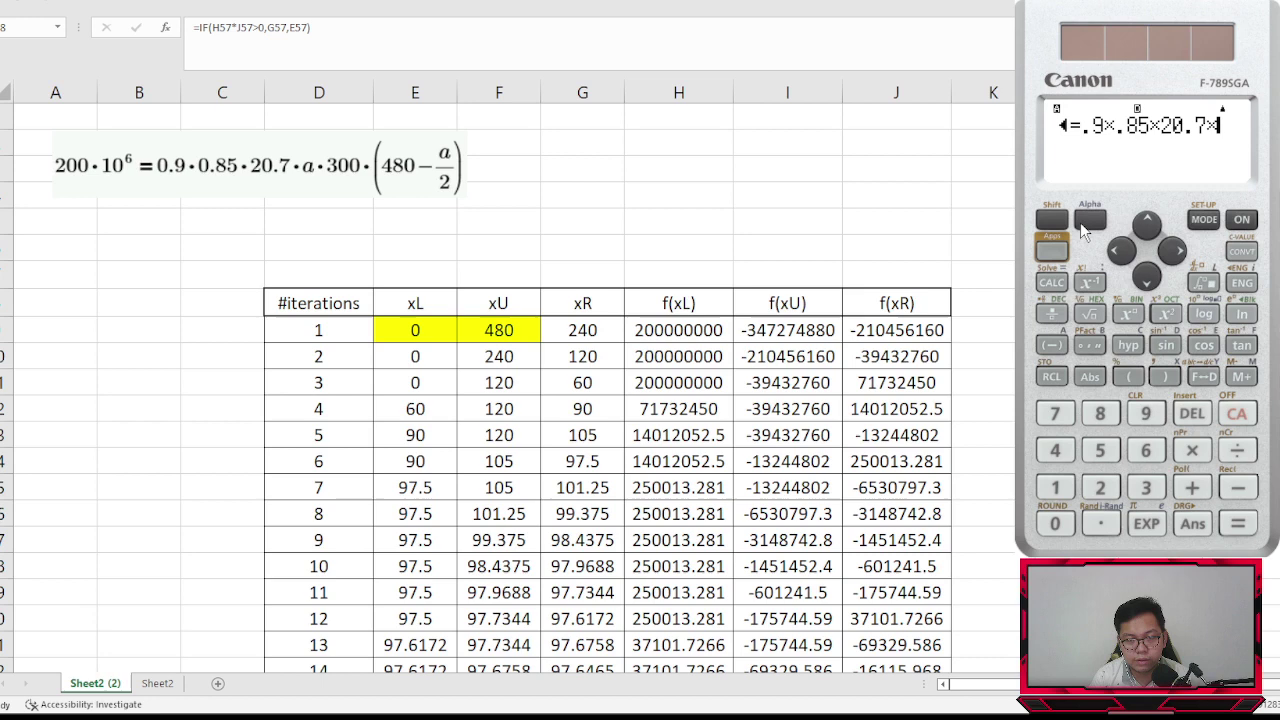
left_click(1164, 377)
left_click(1190, 452)
left_click(1146, 488)
left_click(1054, 523)
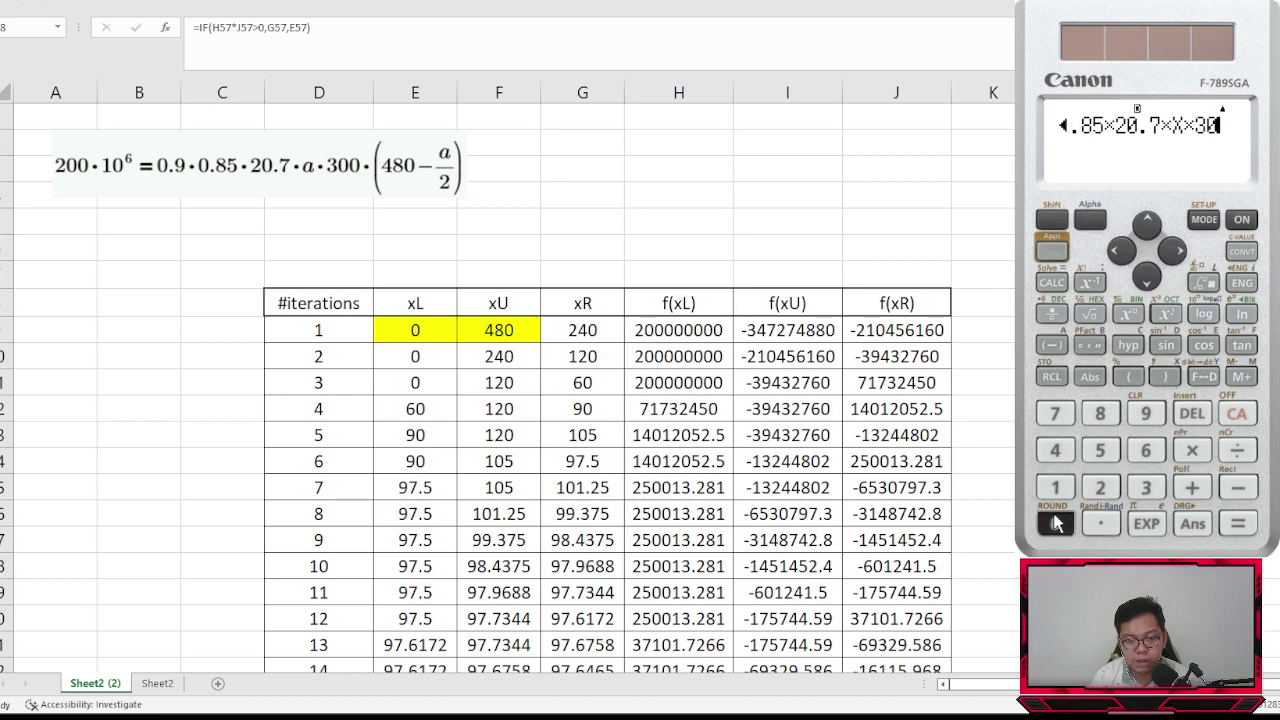
left_click(1054, 523)
- Complete the calculator equation with the bracketed factor (480−X/2), entering X/2 as a fraction
left_click(1128, 376)
left_click(1054, 450)
left_click(1100, 413)
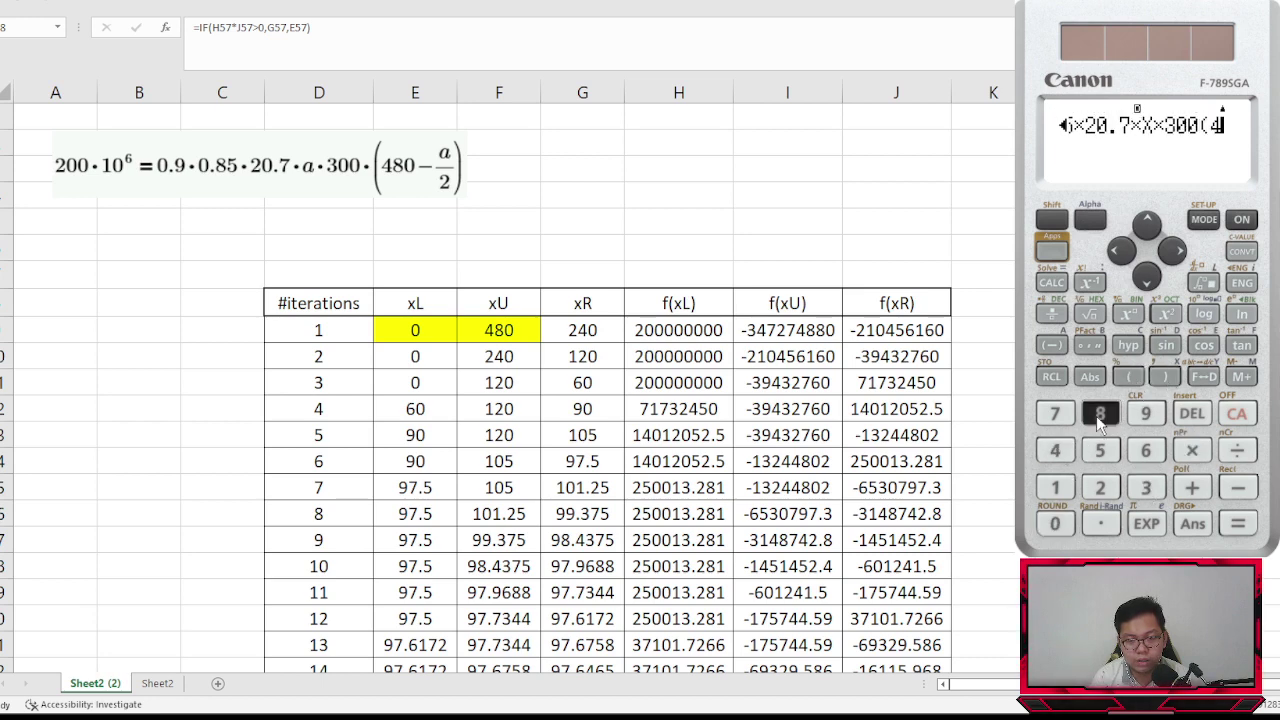
left_click(1054, 523)
left_click(1238, 488)
left_click(1090, 220)
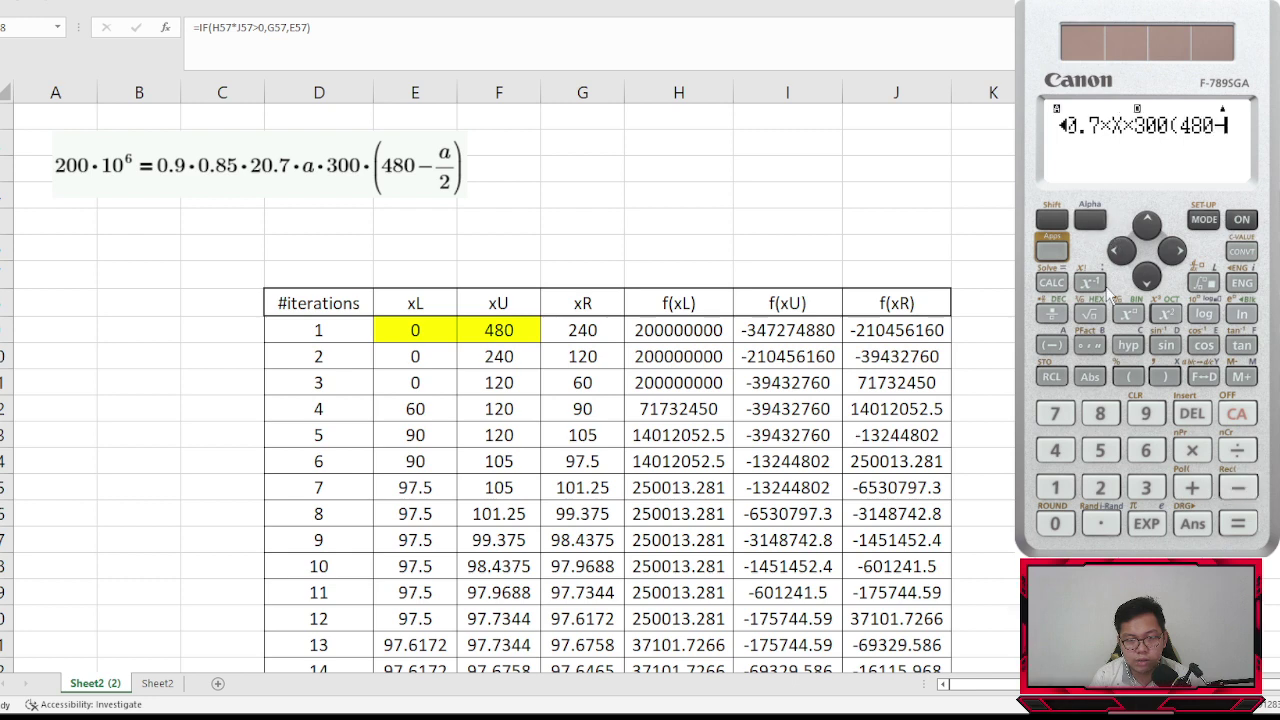
left_click(1164, 377)
left_click(1052, 313)
left_click(1100, 488)
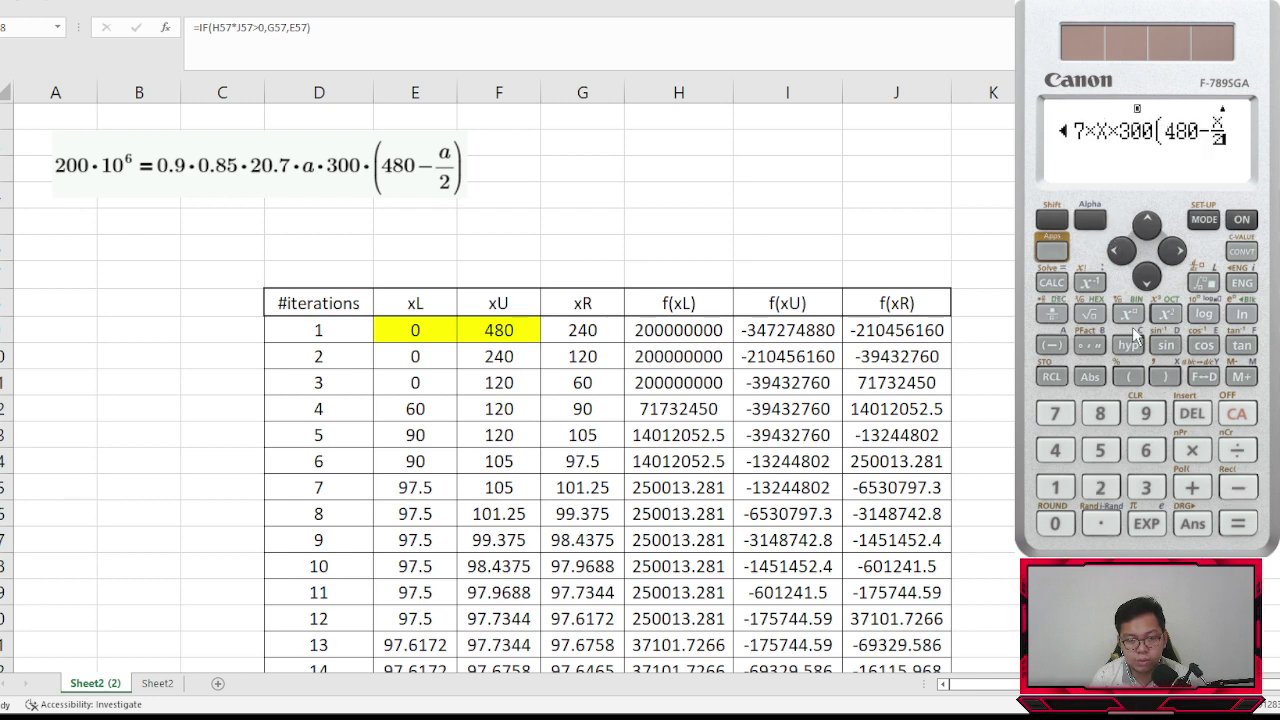
left_click(1173, 251)
left_click(1164, 376)
- Solve the completed calculator equation for X
left_click(1052, 220)
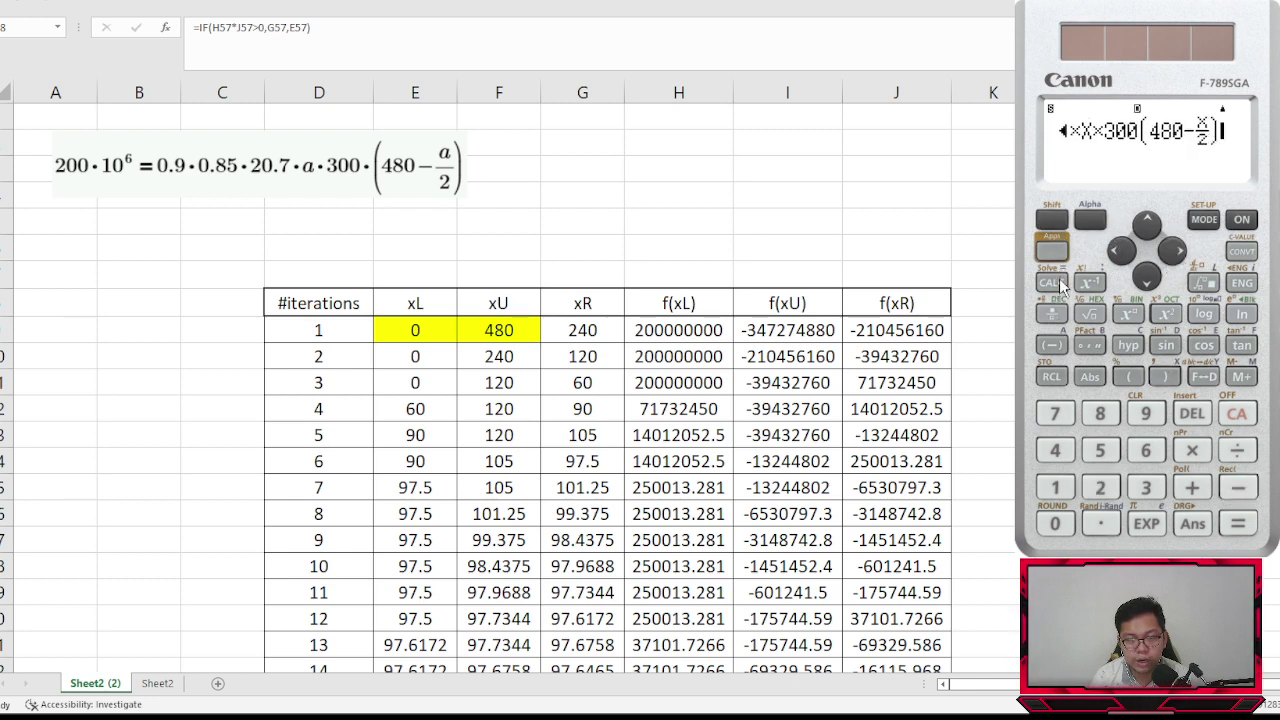
left_click(1052, 282)
left_click(1238, 523)
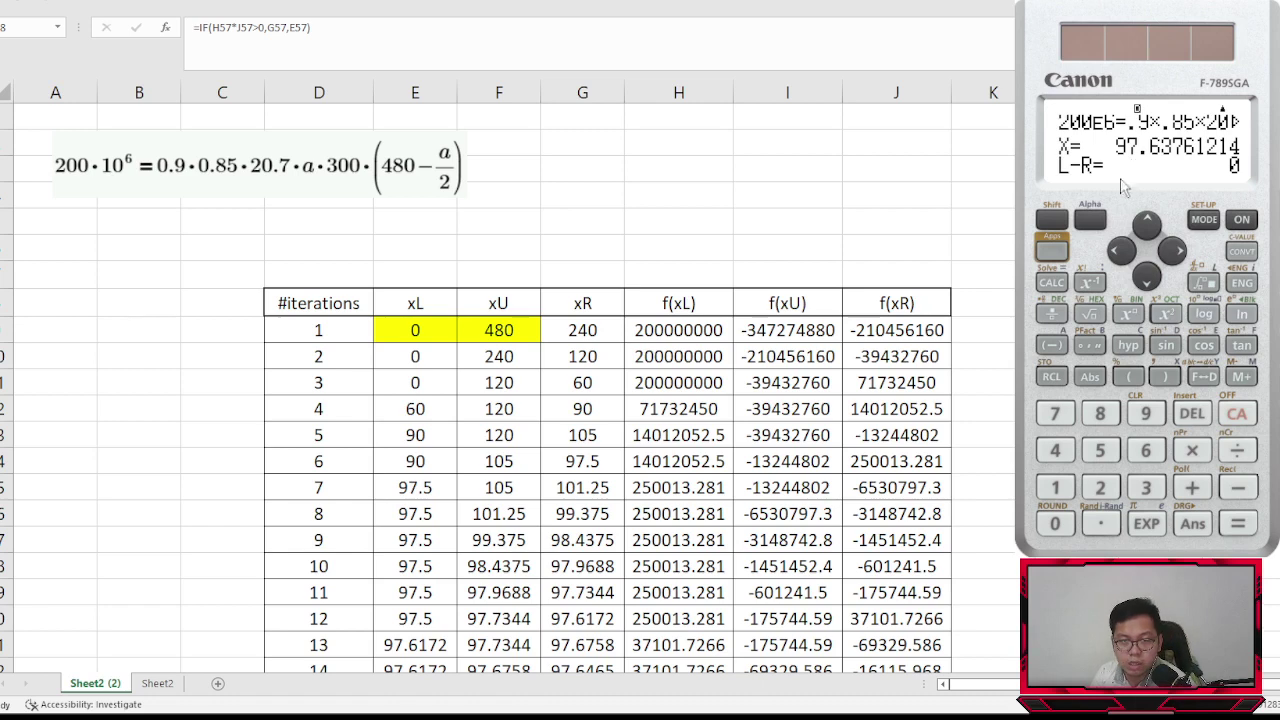
- Solve the calculator equation for X again with an initial guess of 1000
left_click(1056, 222)
left_click(1052, 283)
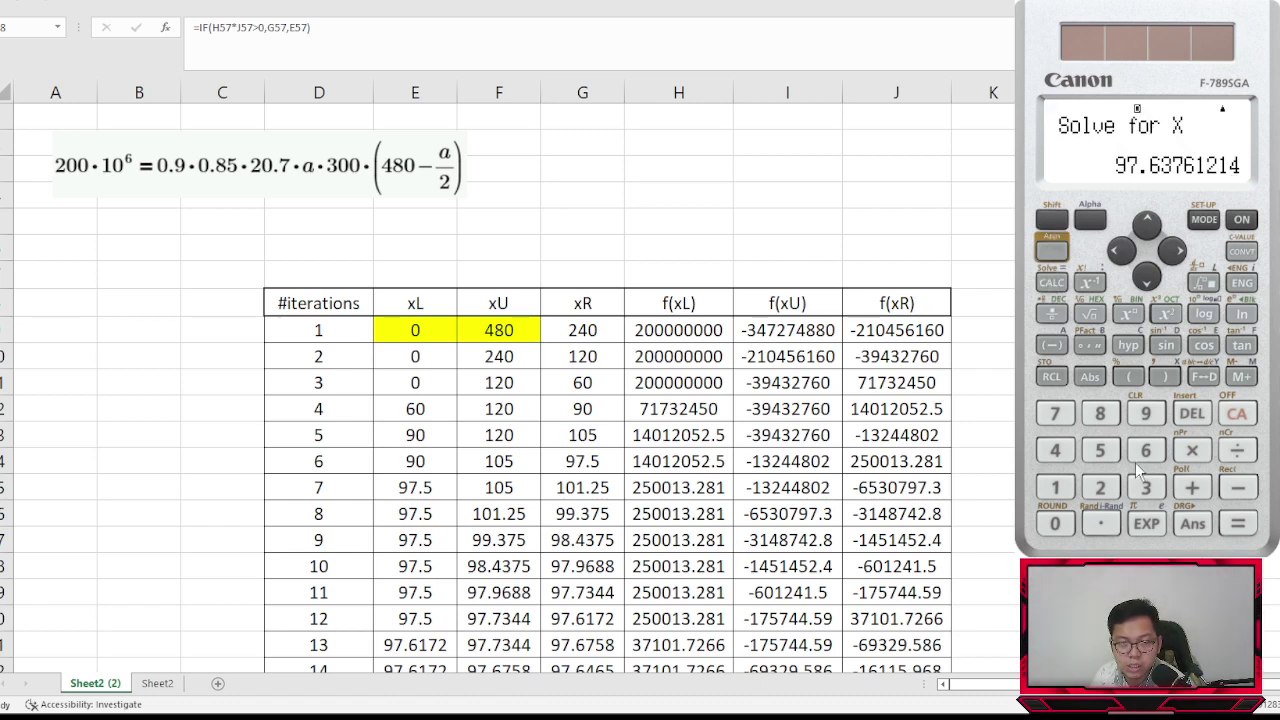
left_click(1055, 487)
triple_click(1055, 523)
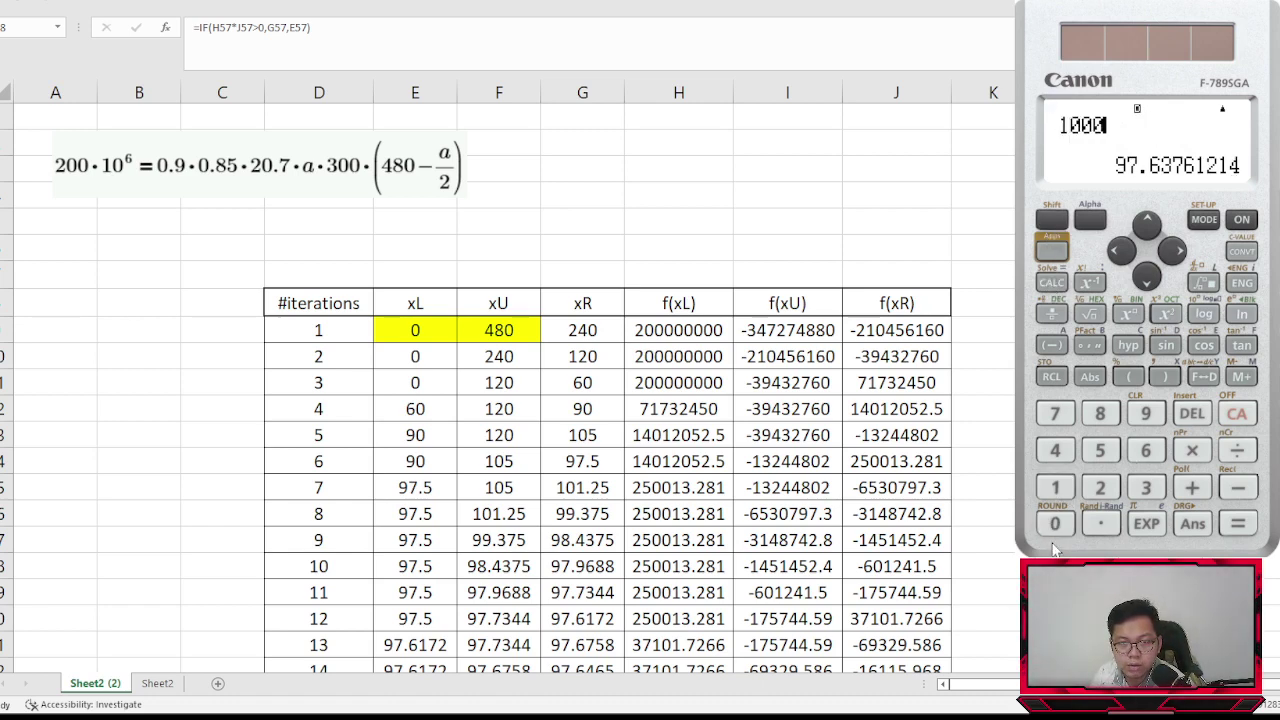
left_click(1237, 523)
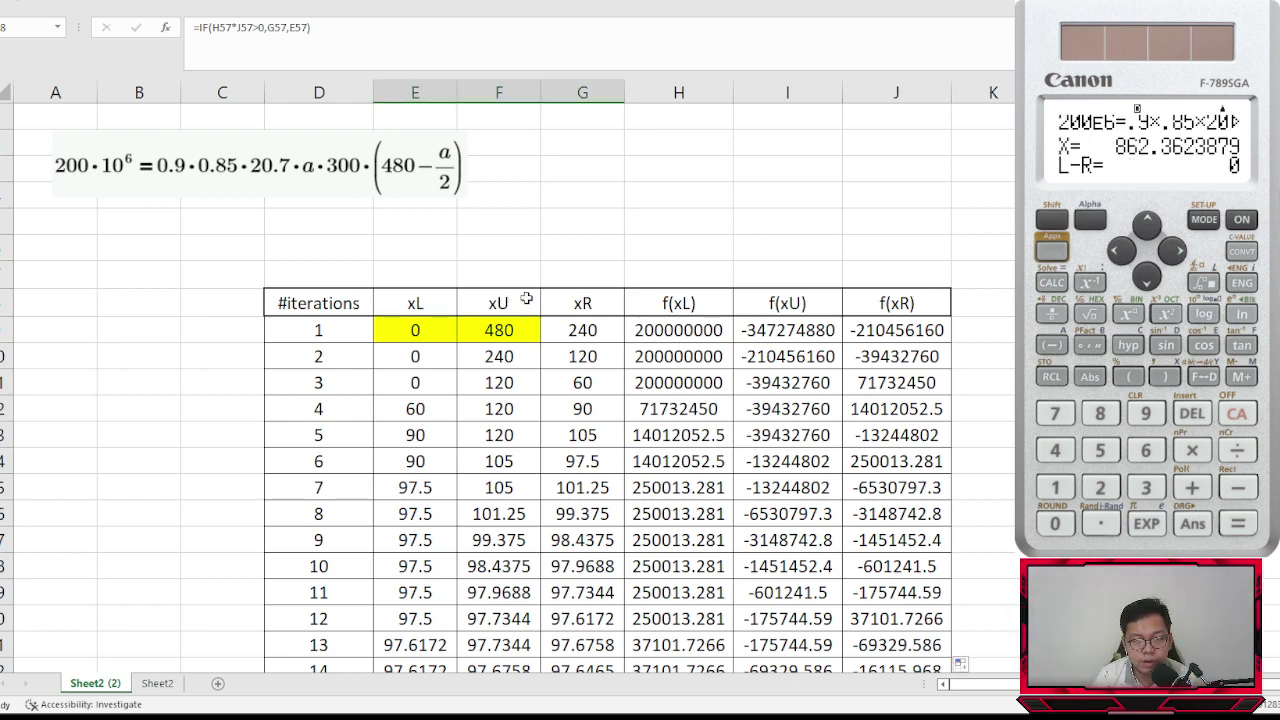
- Return to the Excel sheet, set the first iteration's xU to 1000 and look through the resulting iteration rows
left_click(442, 330)
double_click(442, 330)
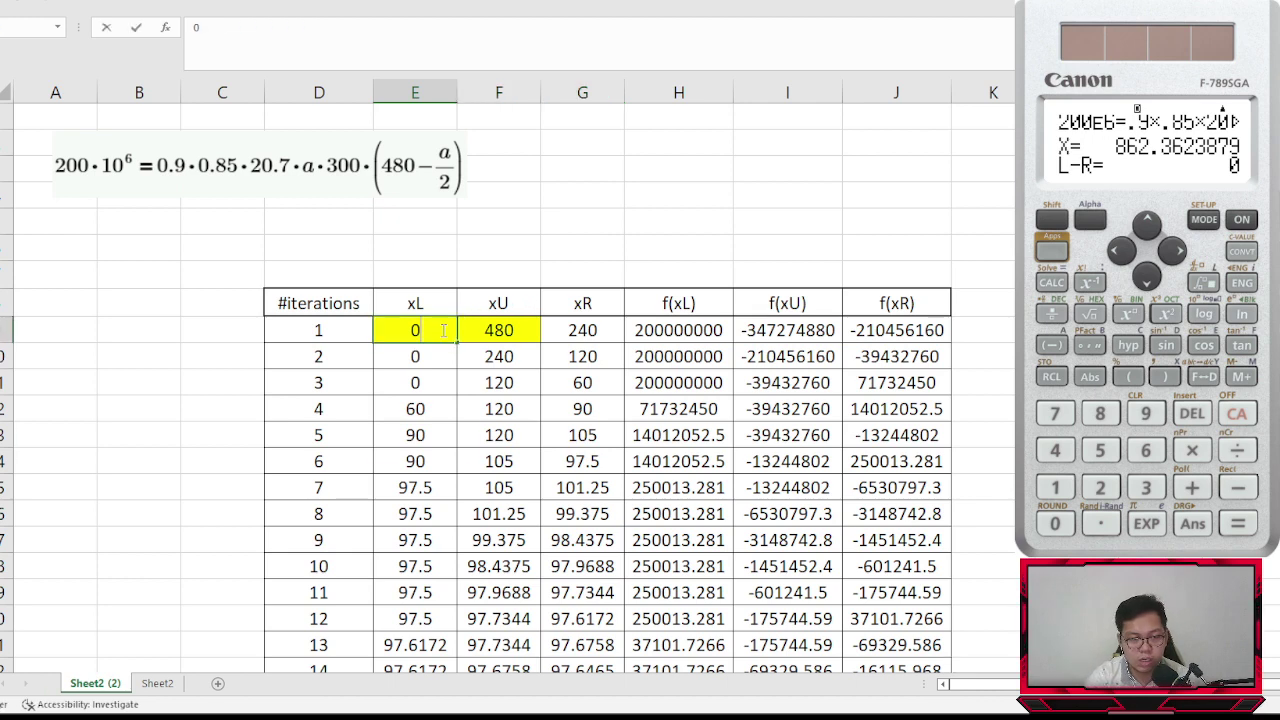
key("Tab")
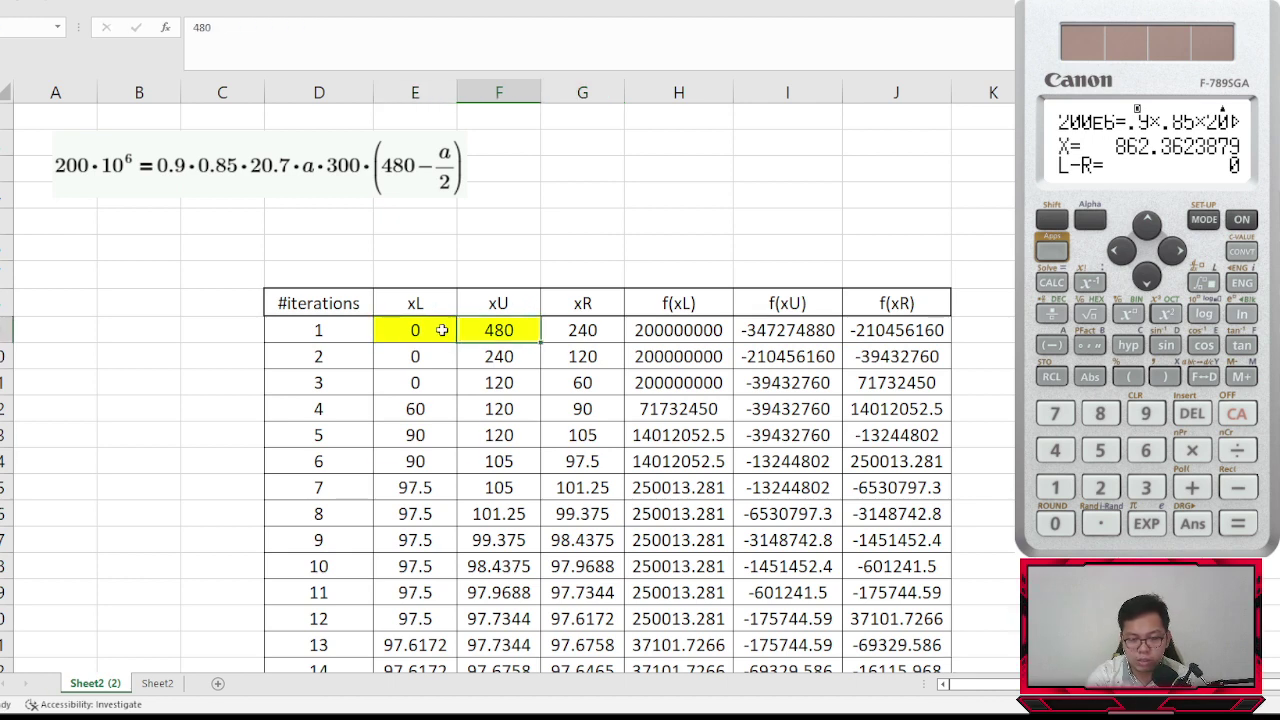
type("1000")
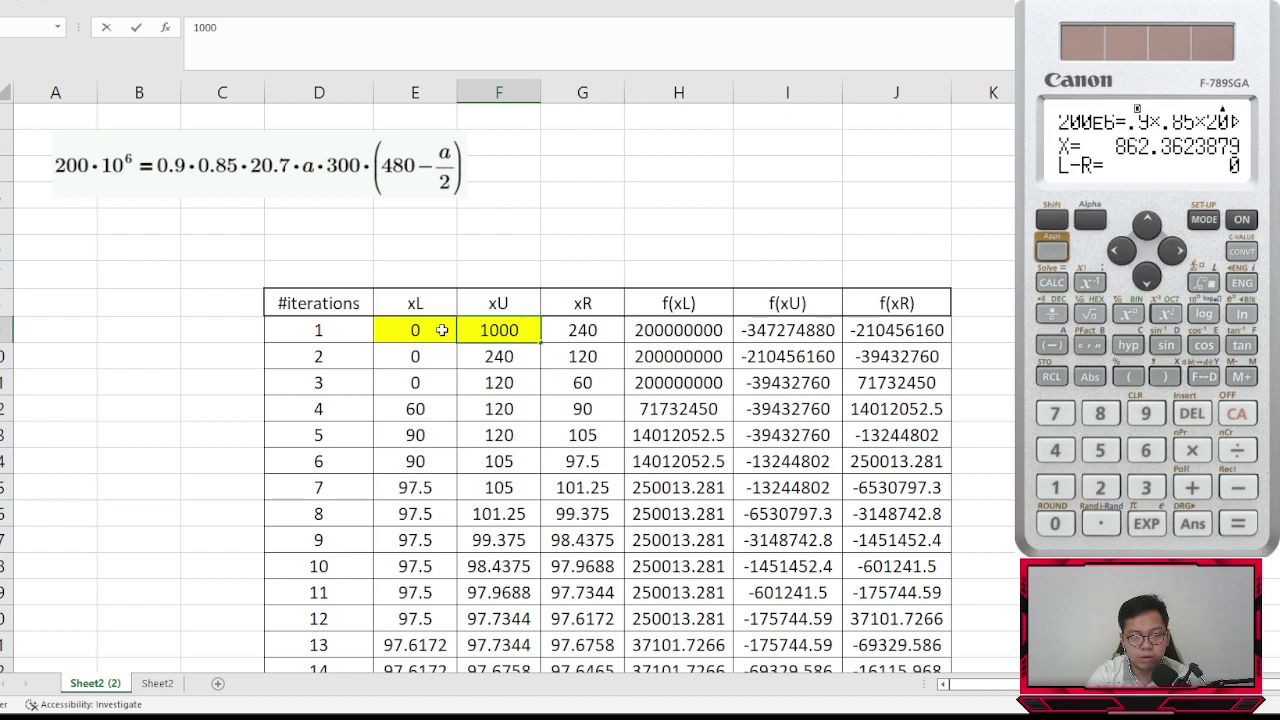
key("Return")
scroll(651, 397, "down", 12)
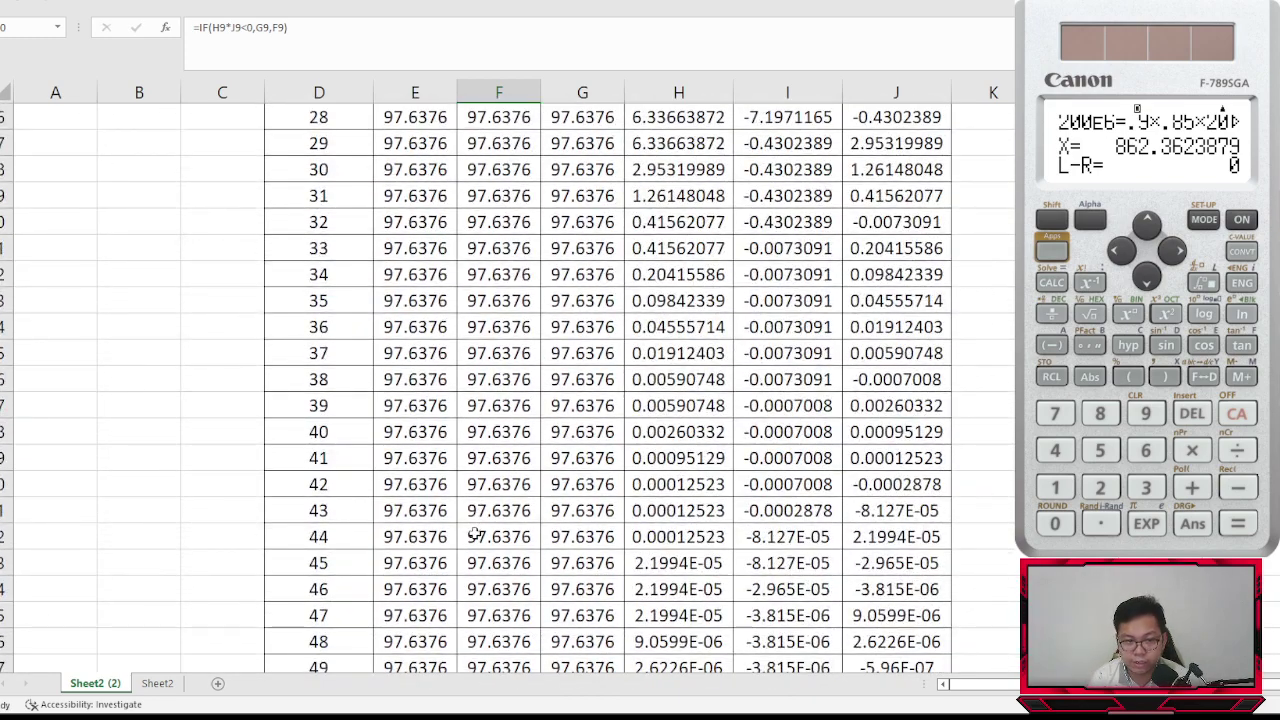
scroll(474, 536, "up", 13)
- Set the first iteration's xL to 500 and look through the bisection rows down to iteration 50
left_click(433, 331)
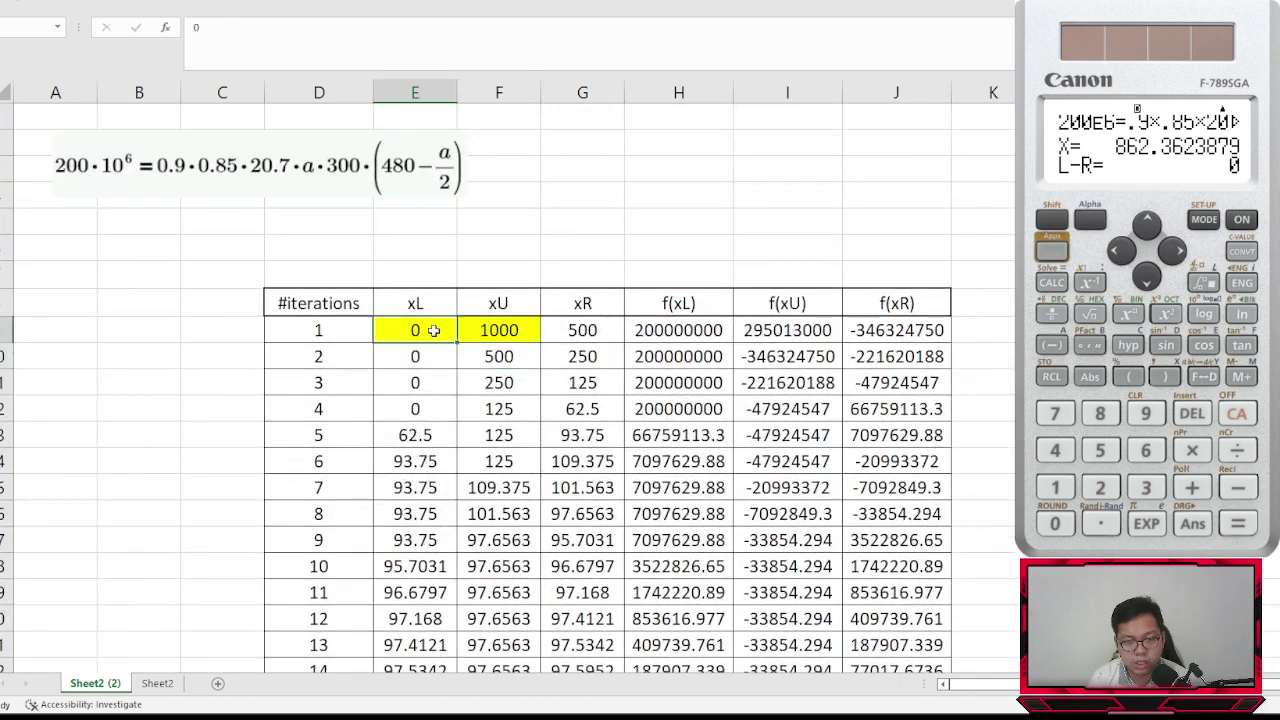
type("500")
key("Return")
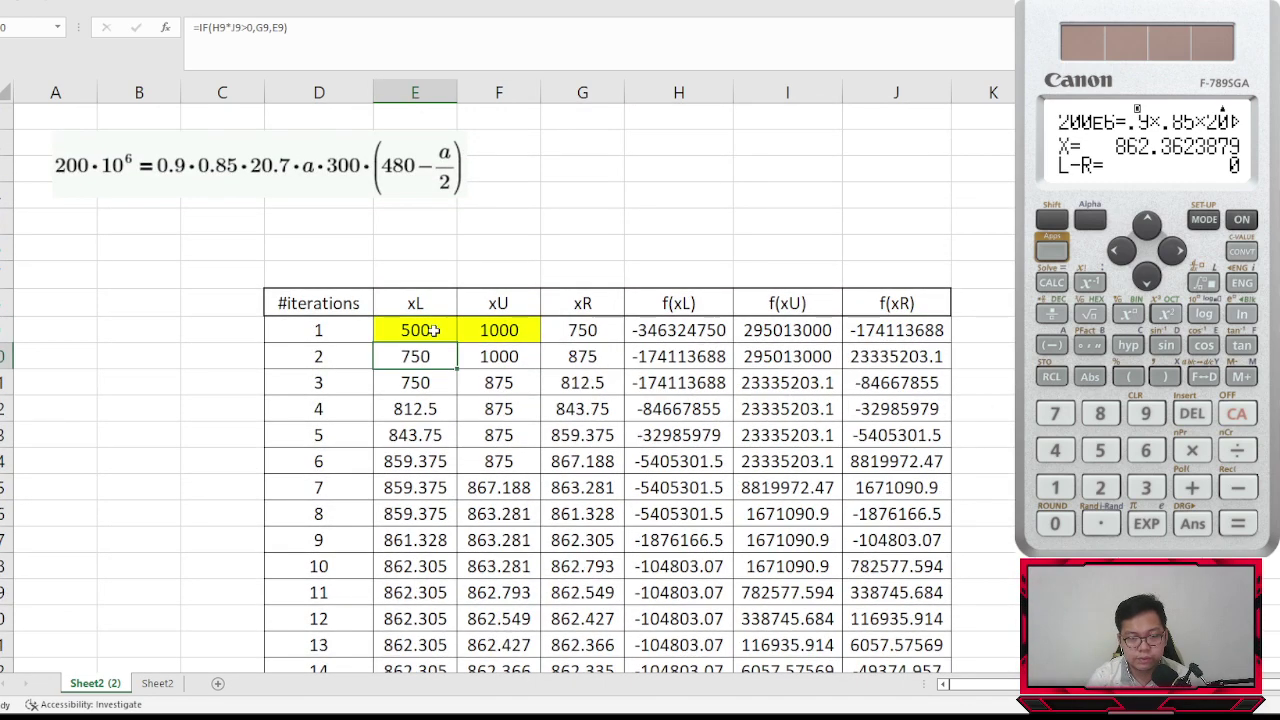
scroll(437, 372, "down", 5)
scroll(437, 372, "down", 12)
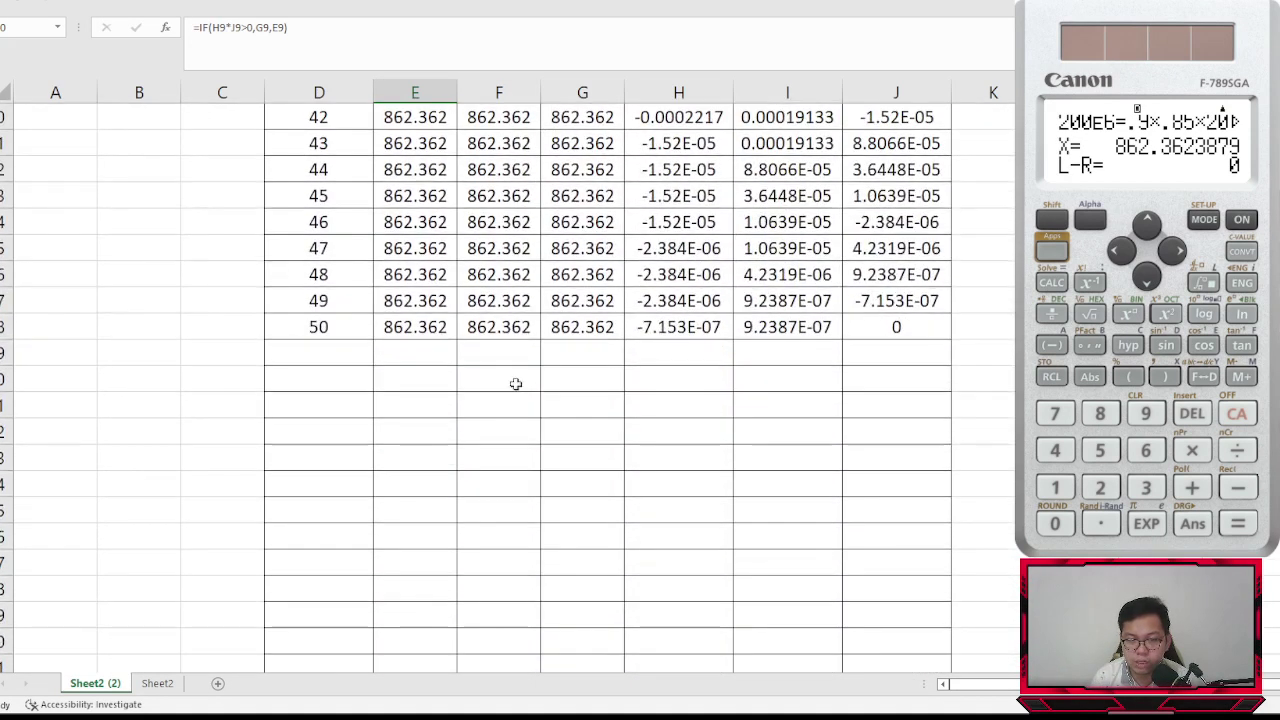
scroll(506, 389, "up", 9)
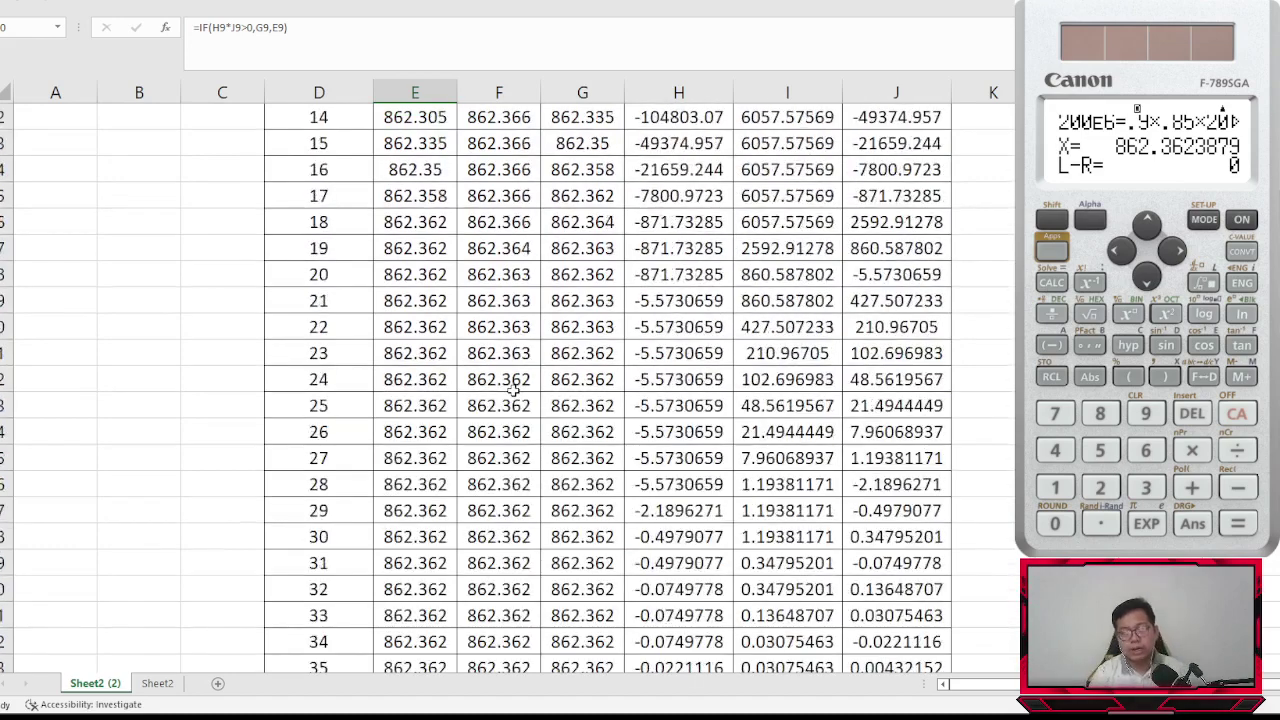
scroll(517, 392, "up", 5)
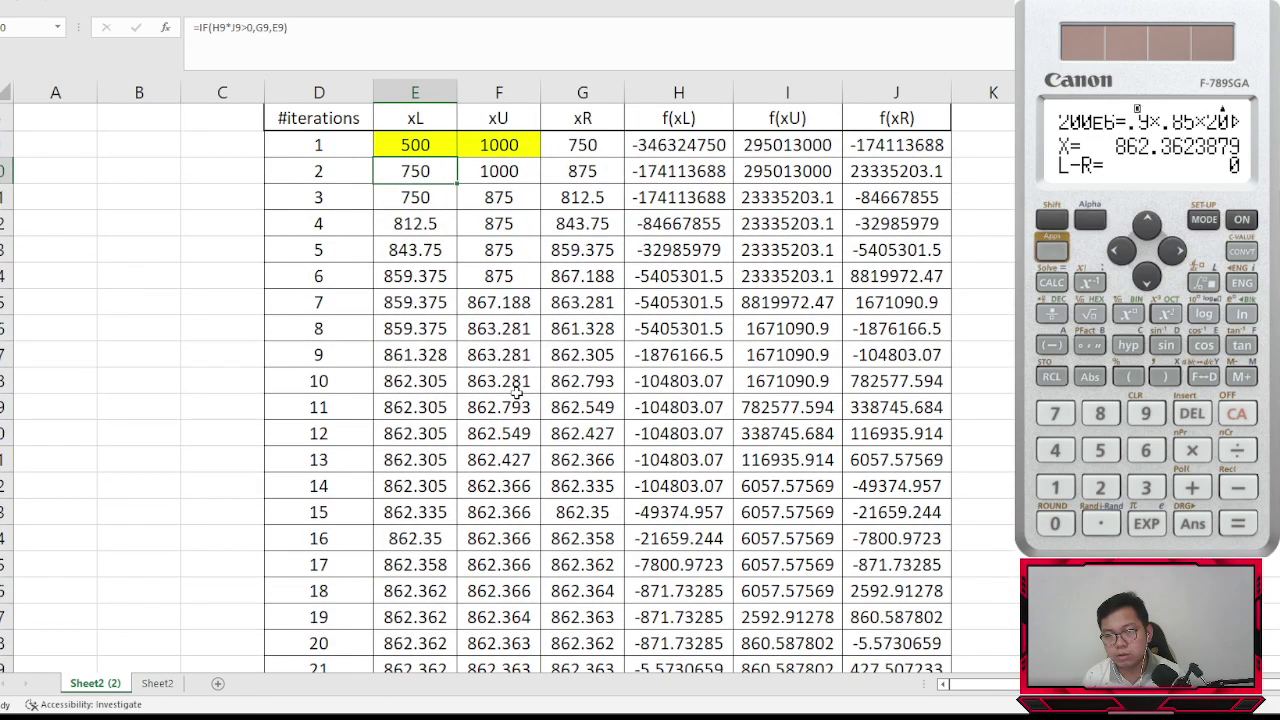
scroll(516, 392, "up", 3)
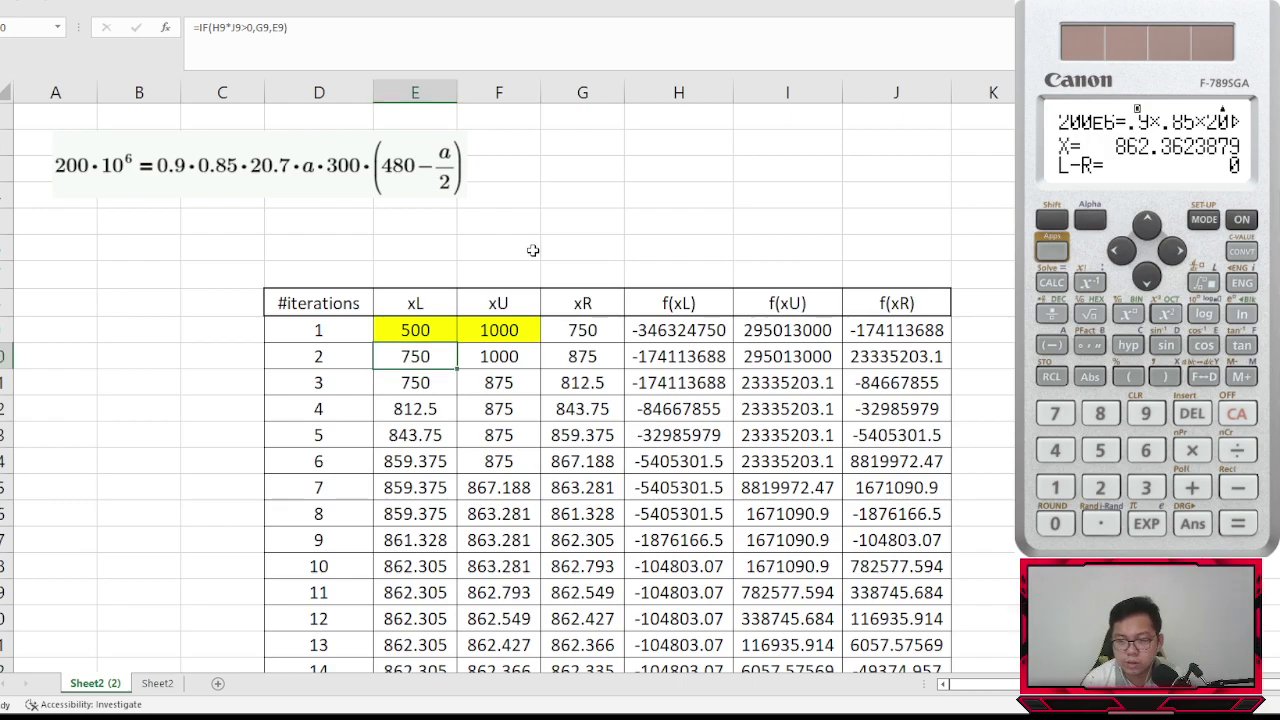
scroll(832, 354, "down", 17)
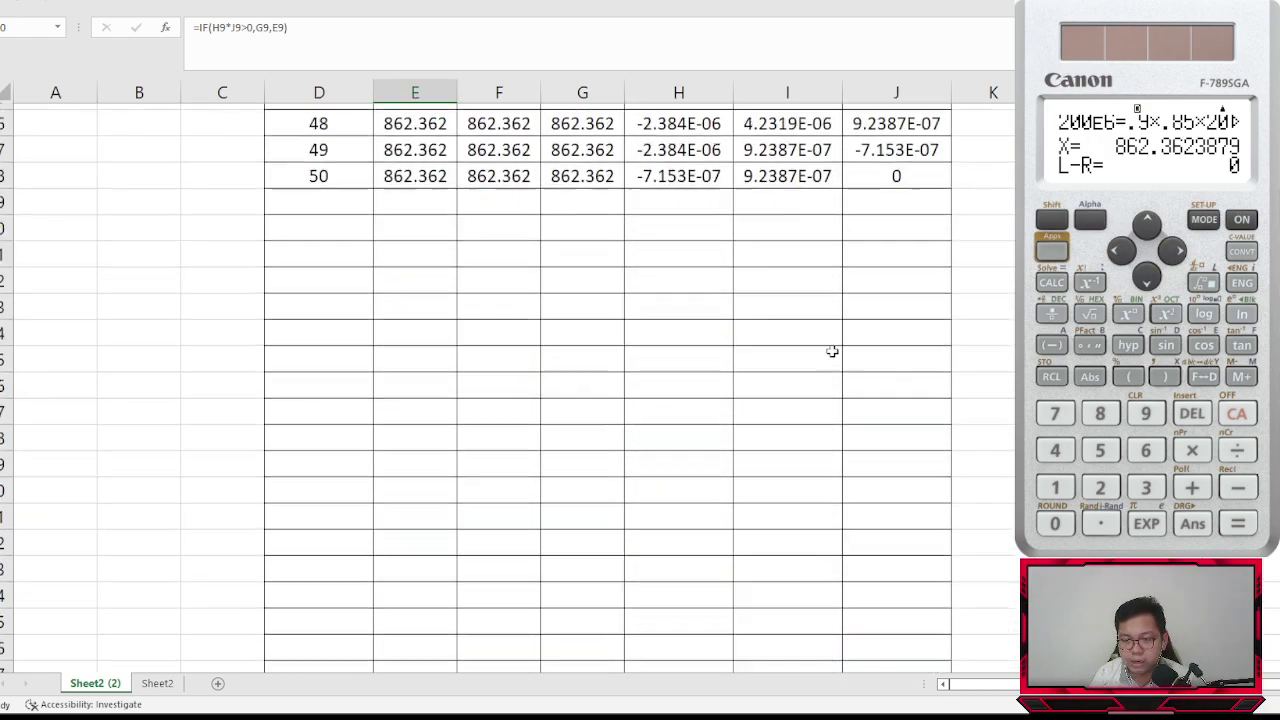
scroll(832, 352, "up", 17)
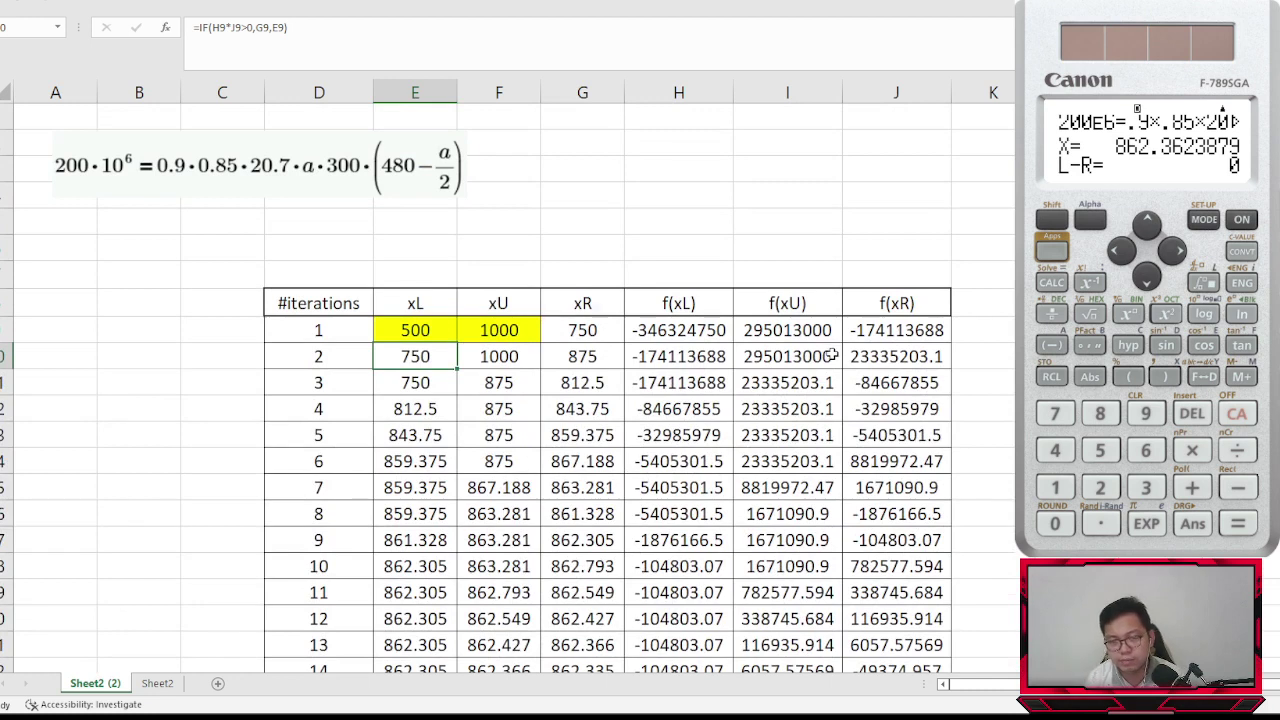